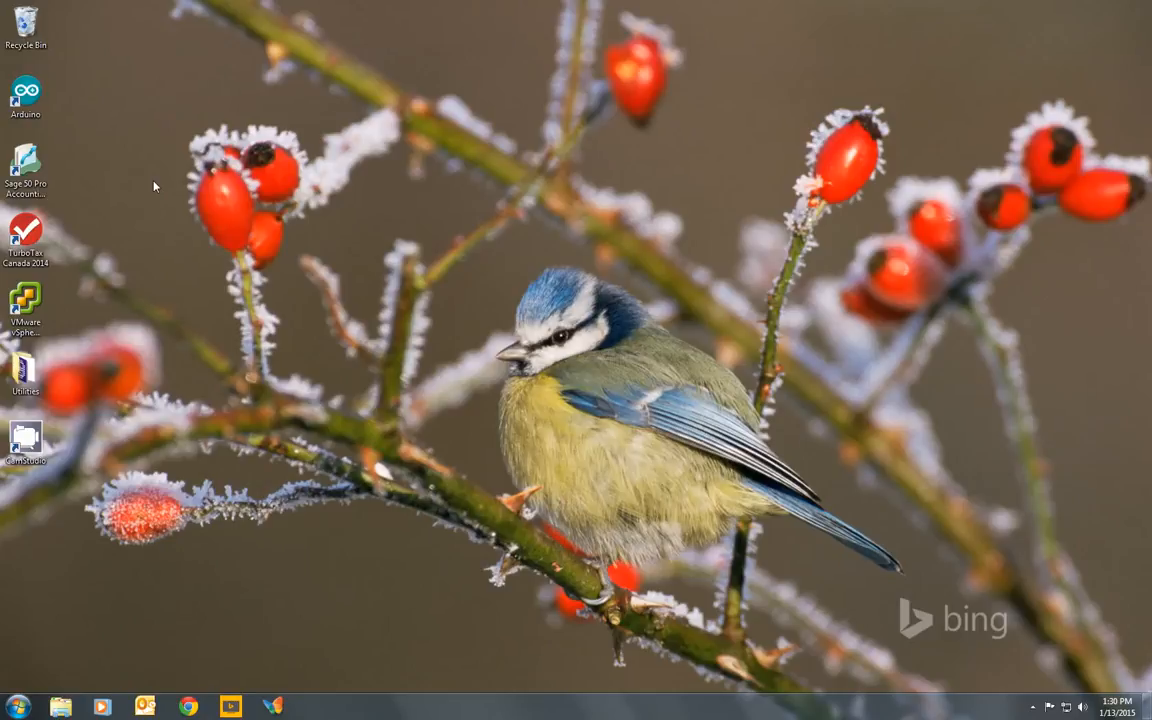
- Check the list of running applications in Windows Task Manager and close it
right_click(421, 712)
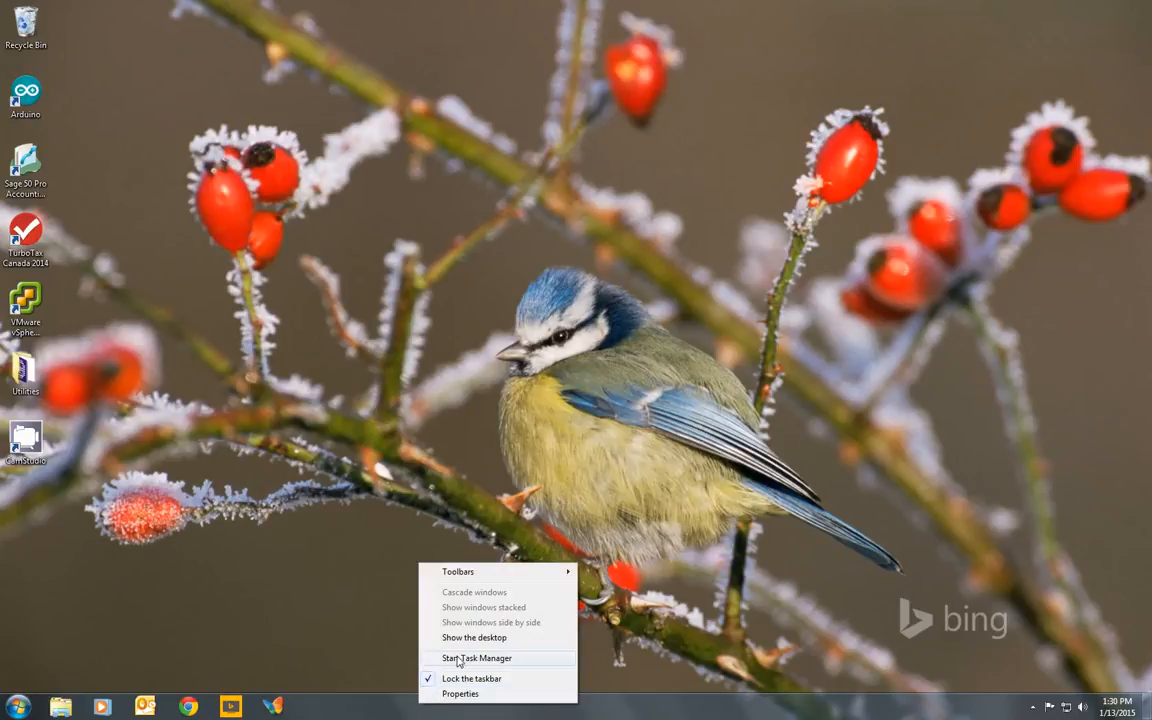
left_click(435, 667)
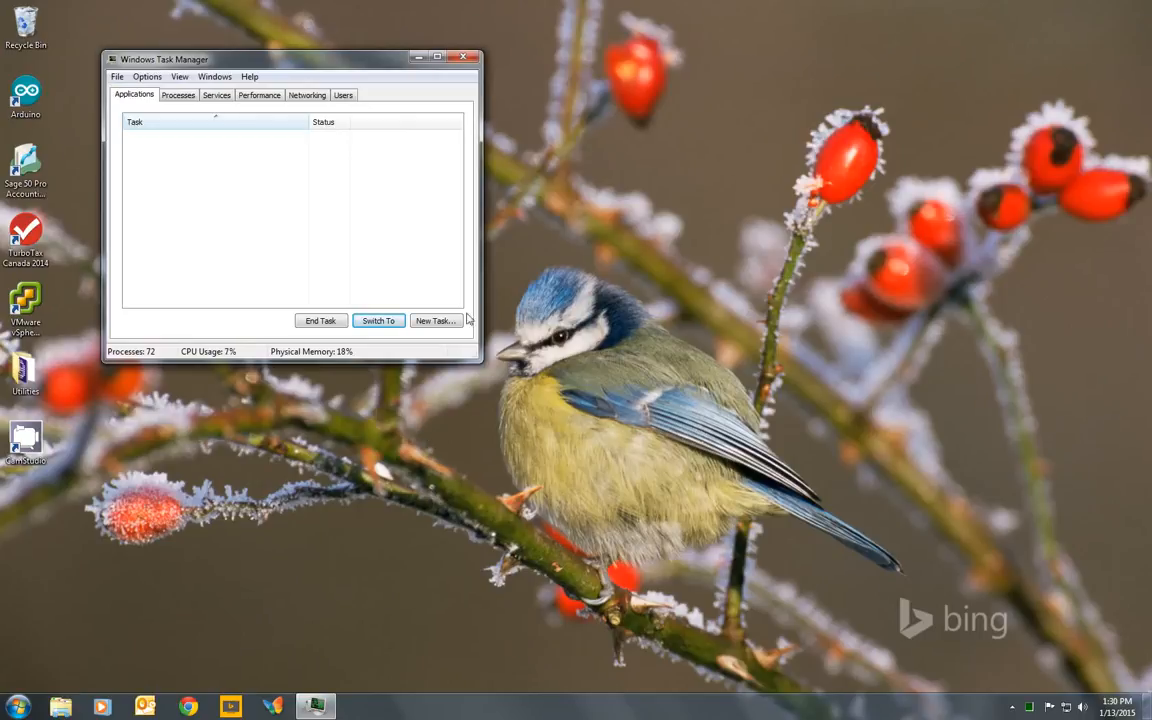
left_click(465, 60)
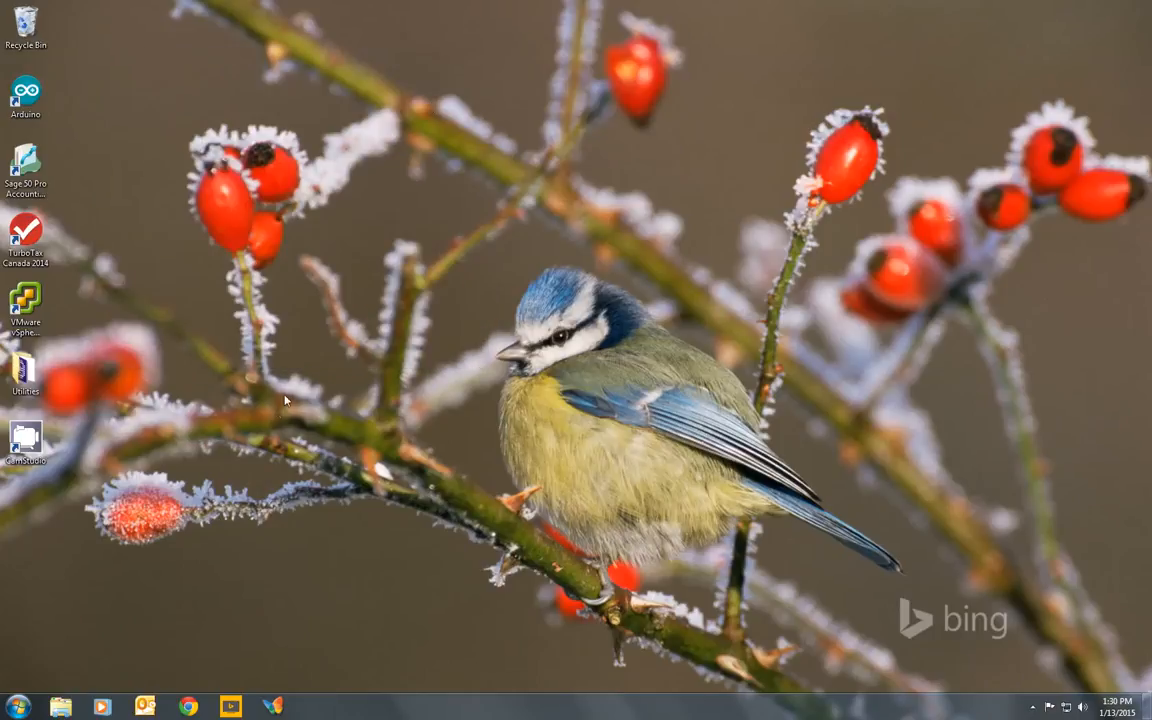
- Open the Docket Form Generator
left_click(275, 706)
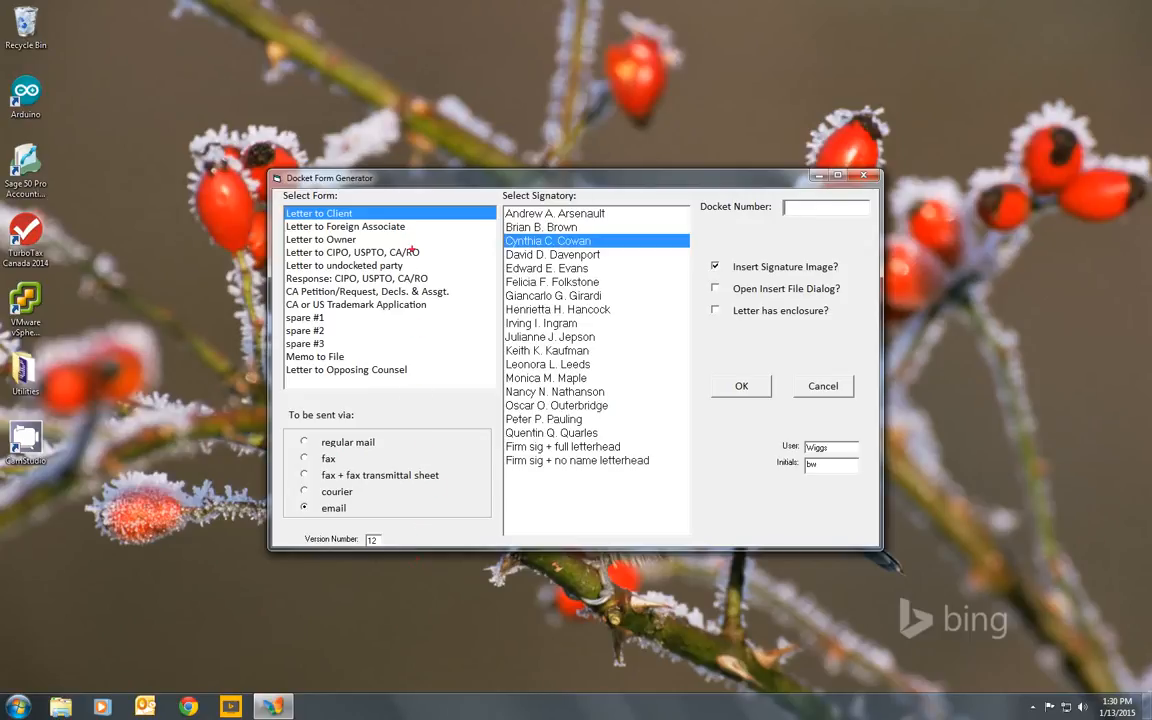
mouse_move(396, 199)
left_mouse_down()
mouse_move(295, 199)
mouse_move(272, 214)
mouse_move(273, 340)
mouse_move(340, 388)
mouse_move(478, 300)
mouse_move(447, 213)
mouse_move(372, 196)
left_mouse_up()
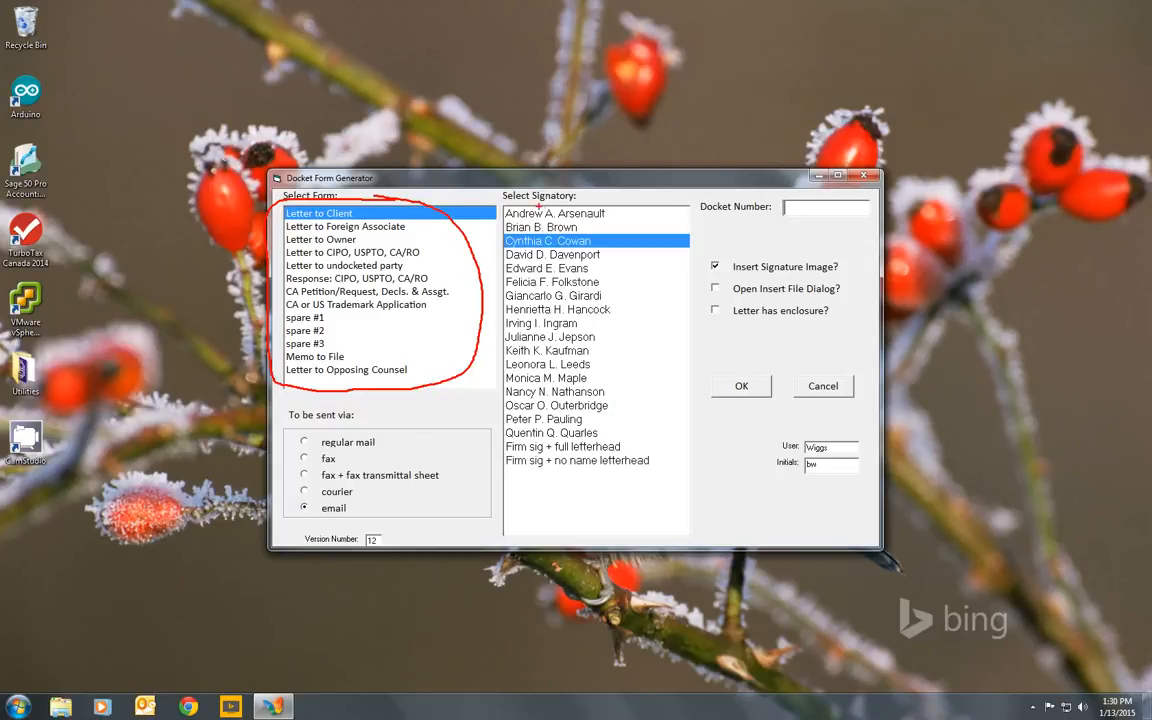
mouse_move(544, 202)
left_mouse_down()
mouse_move(490, 222)
mouse_move(492, 385)
mouse_move(630, 466)
mouse_move(612, 330)
mouse_move(576, 215)
mouse_move(545, 190)
left_mouse_up()
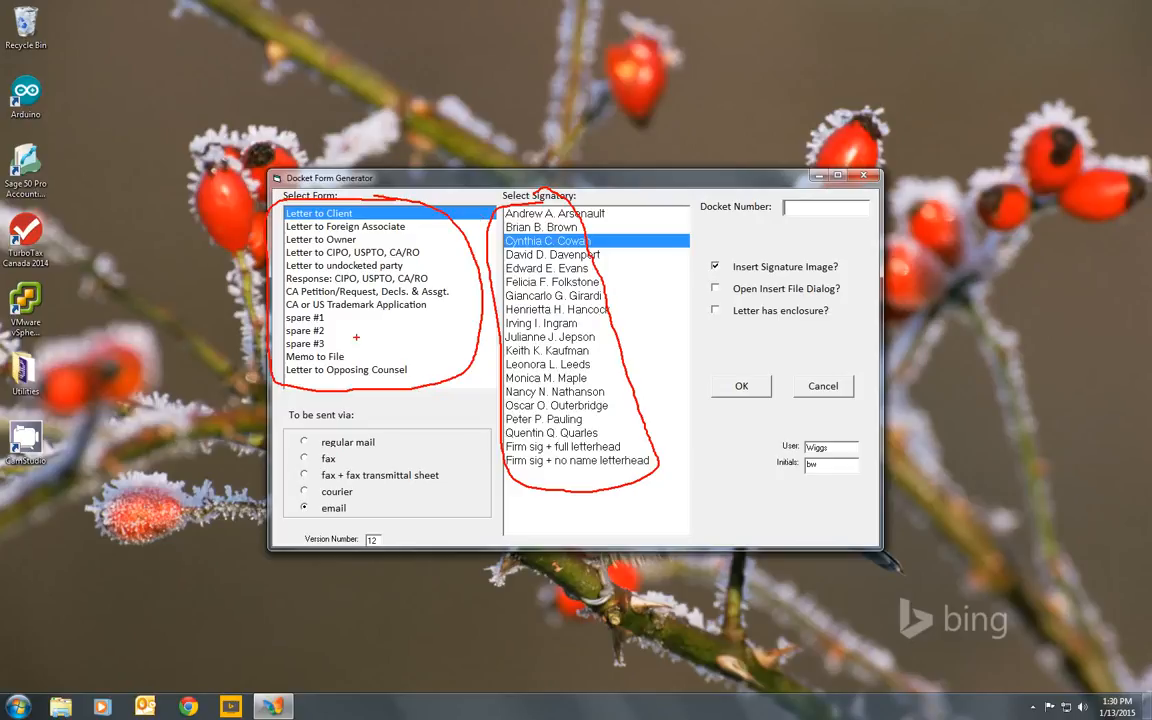
mouse_move(372, 433)
left_mouse_down()
mouse_move(288, 432)
mouse_move(274, 478)
mouse_move(400, 512)
mouse_move(448, 448)
mouse_move(335, 430)
left_mouse_up()
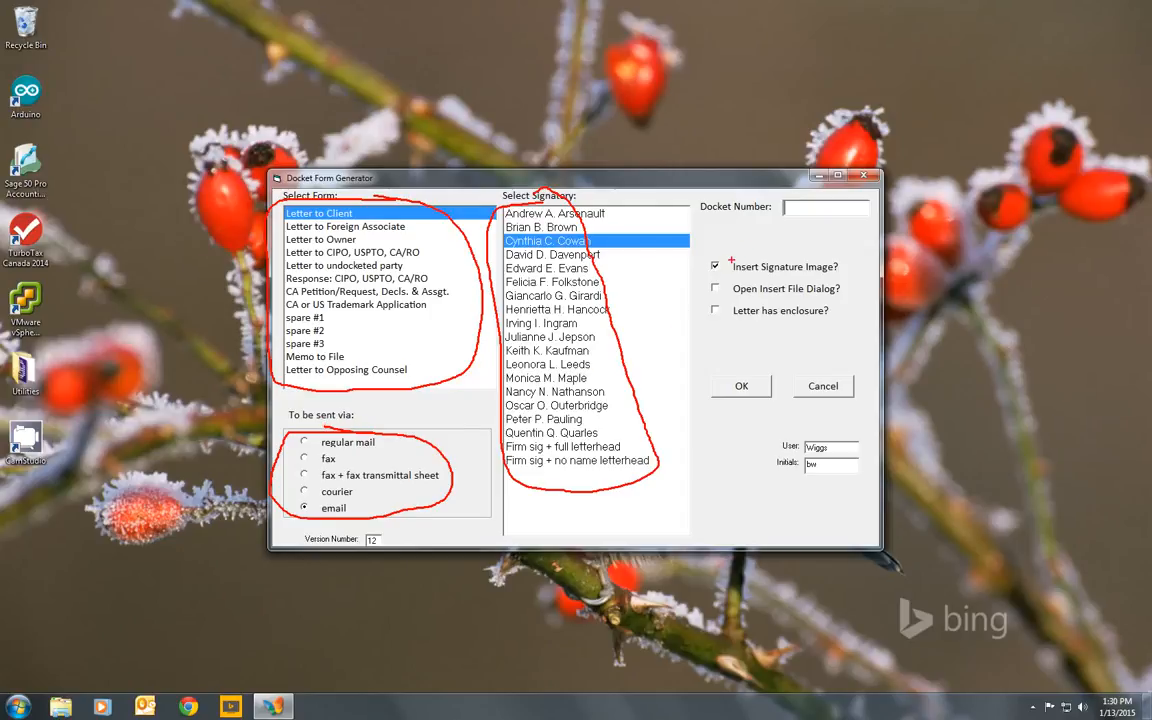
mouse_move(716, 243)
left_mouse_down()
mouse_move(747, 237)
mouse_move(727, 323)
mouse_move(812, 331)
mouse_move(840, 298)
mouse_move(766, 235)
mouse_move(744, 236)
left_mouse_up()
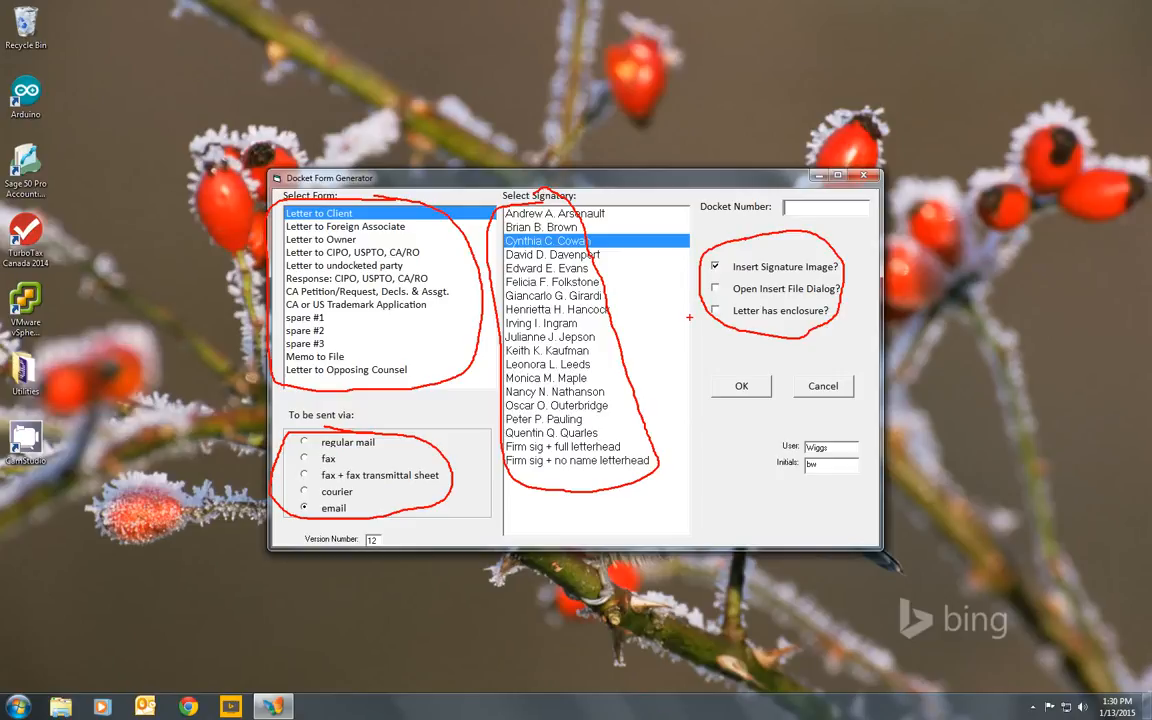
key("Escape")
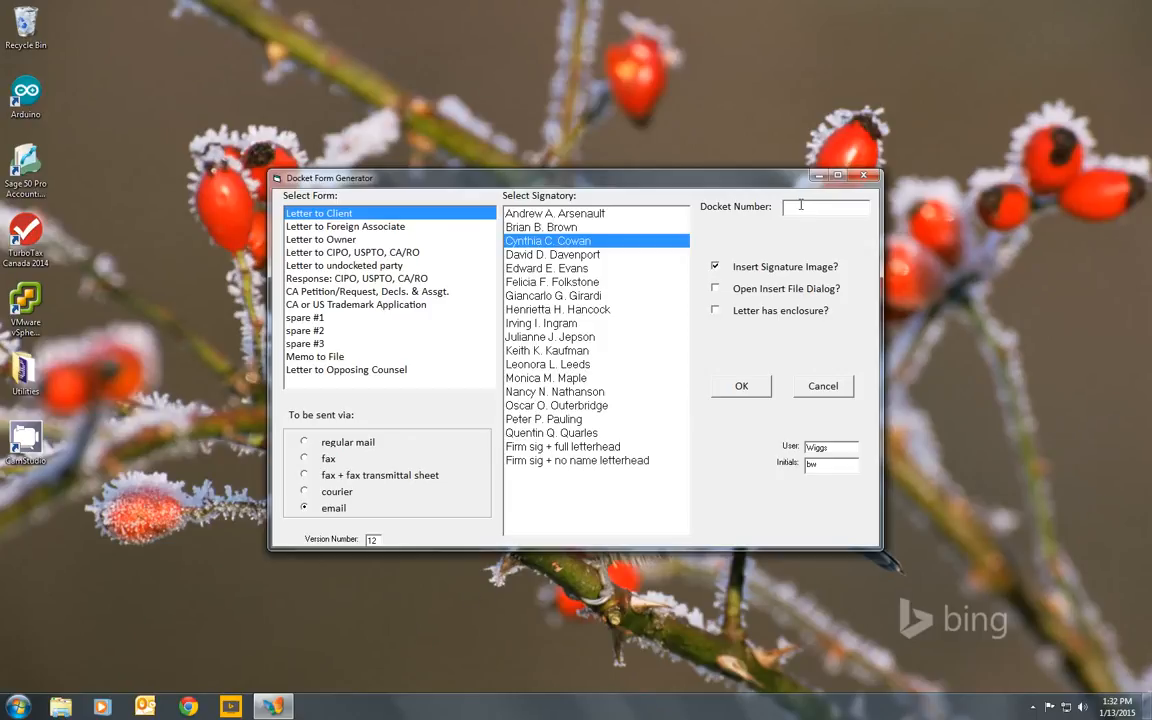
- Generate a Letter to Client for docket EE45 0006 with the preselected signatory, email delivery and signature image
type("EE46")
type(" 0006")
left_click(748, 390)
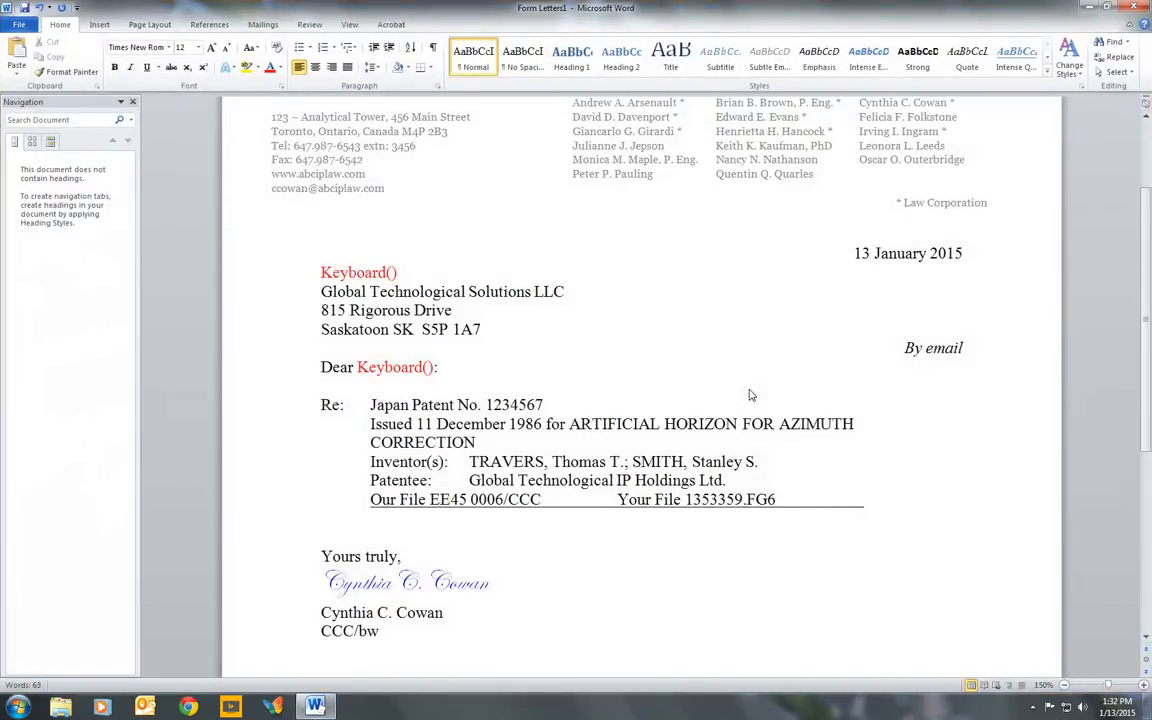
- Review the client address block and the patent reference block in the generated letter
scroll(750, 389, "down", 3)
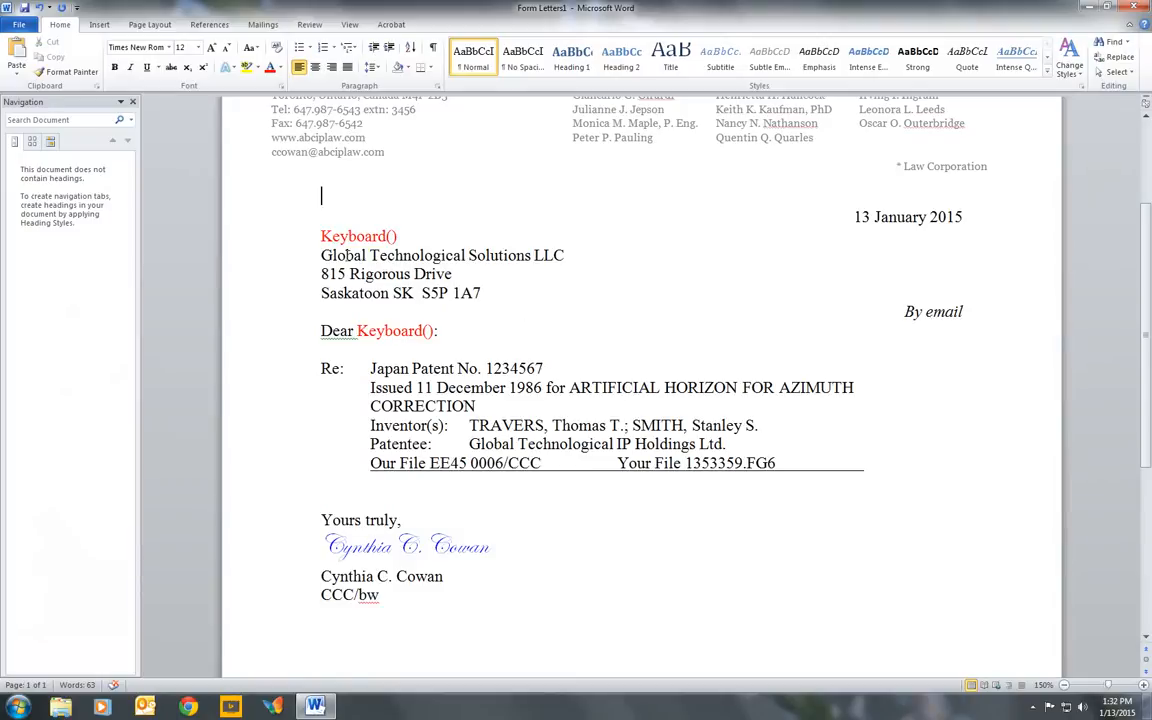
left_click_drag(320, 255, 468, 293)
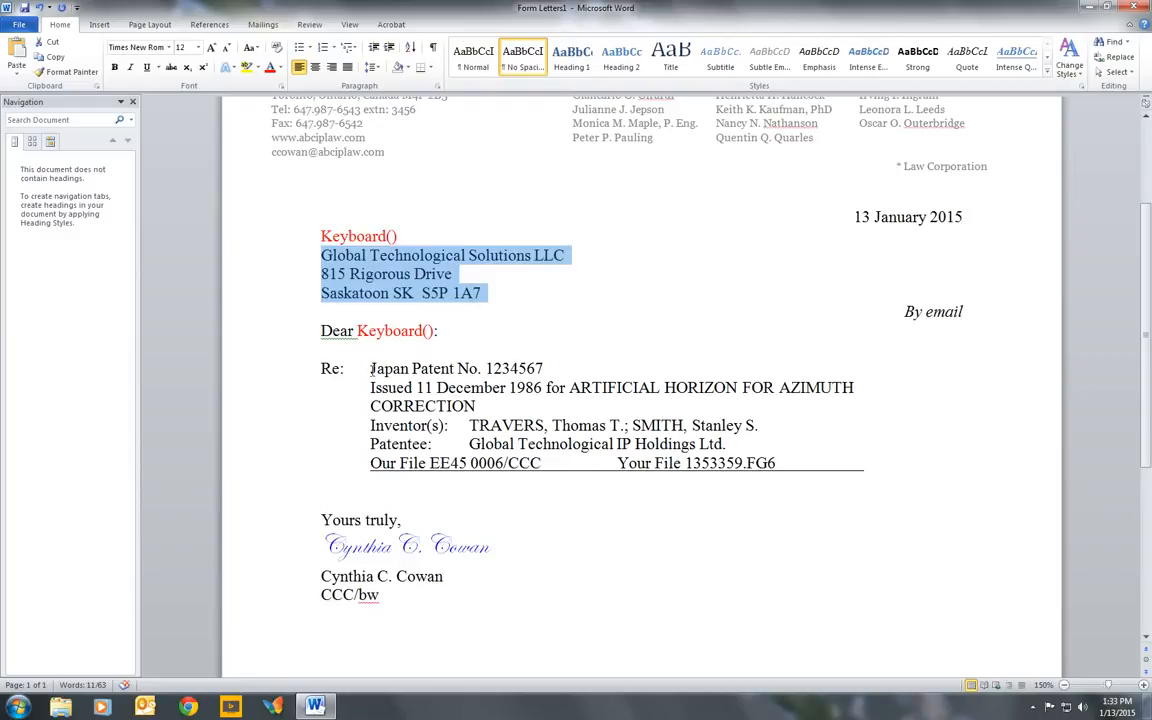
left_click_drag(367, 365, 776, 463)
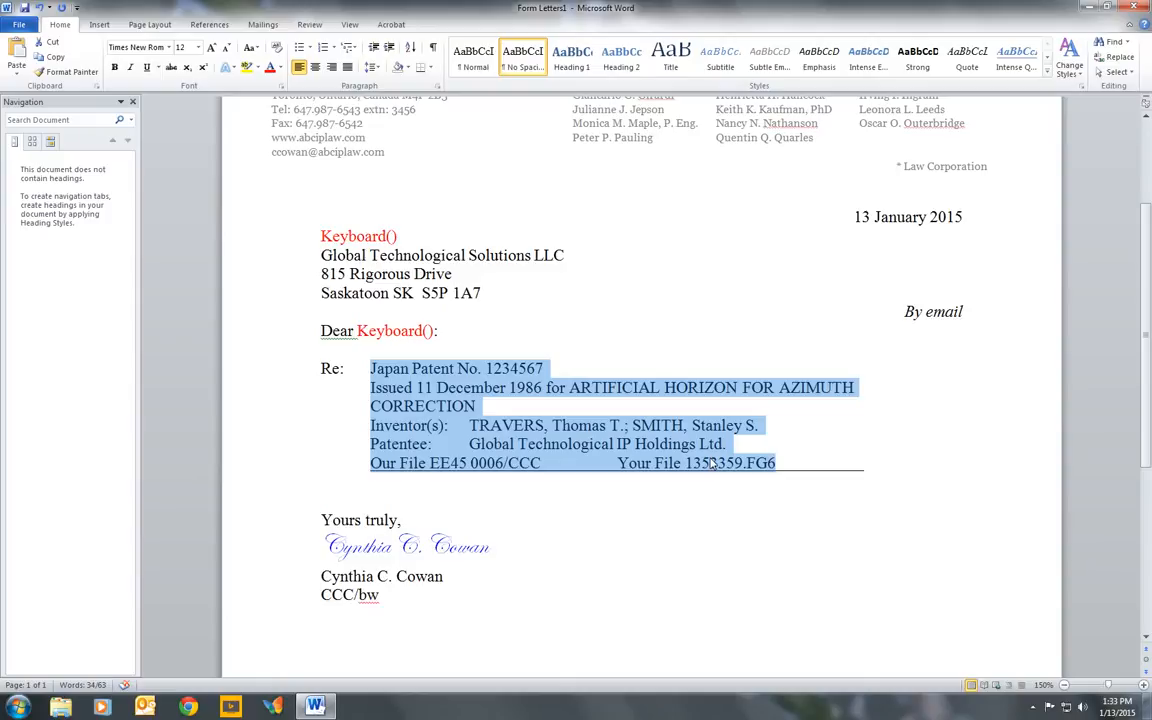
left_click(703, 463)
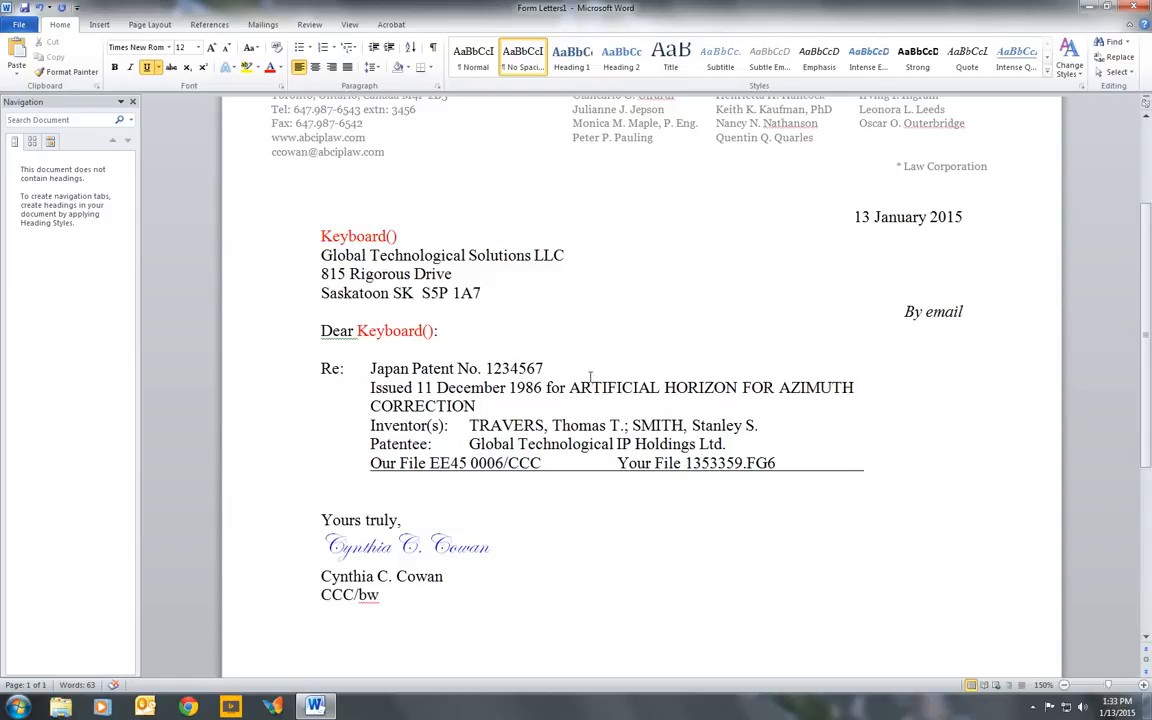
- Replace the Keyboard() placeholder in the salutation with the recipient's courtesy title and surname, and select the signature below the closing
double_click(430, 330)
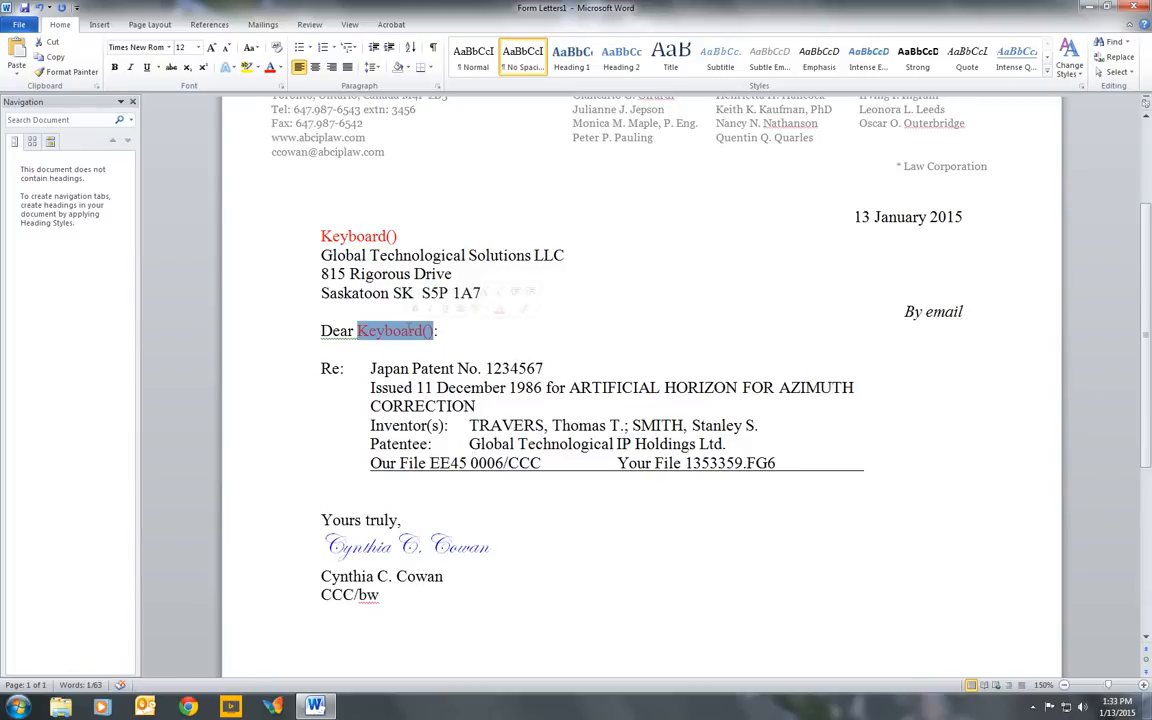
key("Delete")
key("Delete")
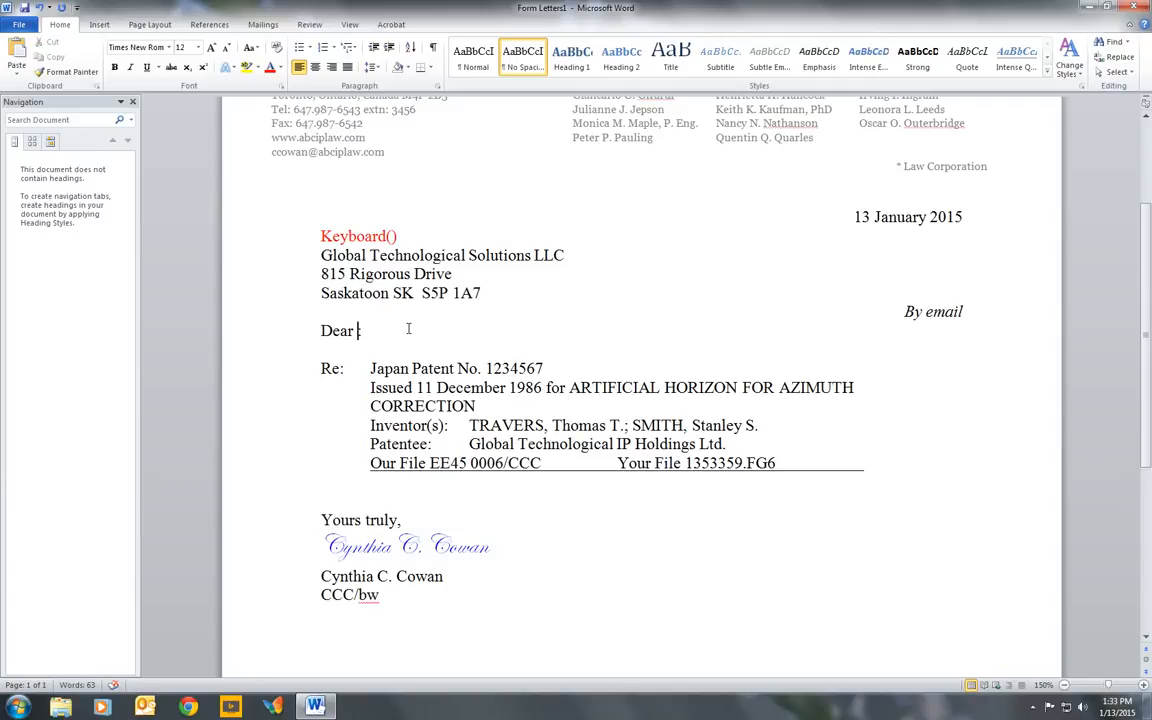
type("Mr. Smith:")
left_click_drag(504, 547, 338, 551)
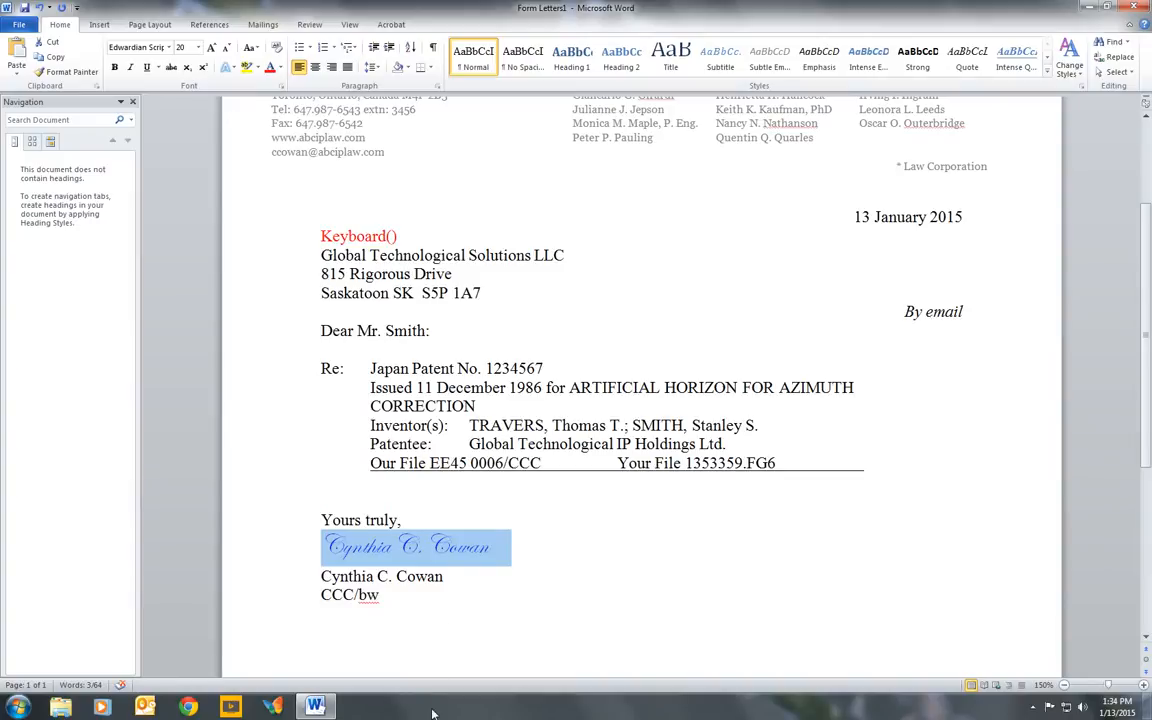
- Generate another Letter to Client for docket EE45 0006 in the Docket Form Generator, without the signature image
left_click(276, 707)
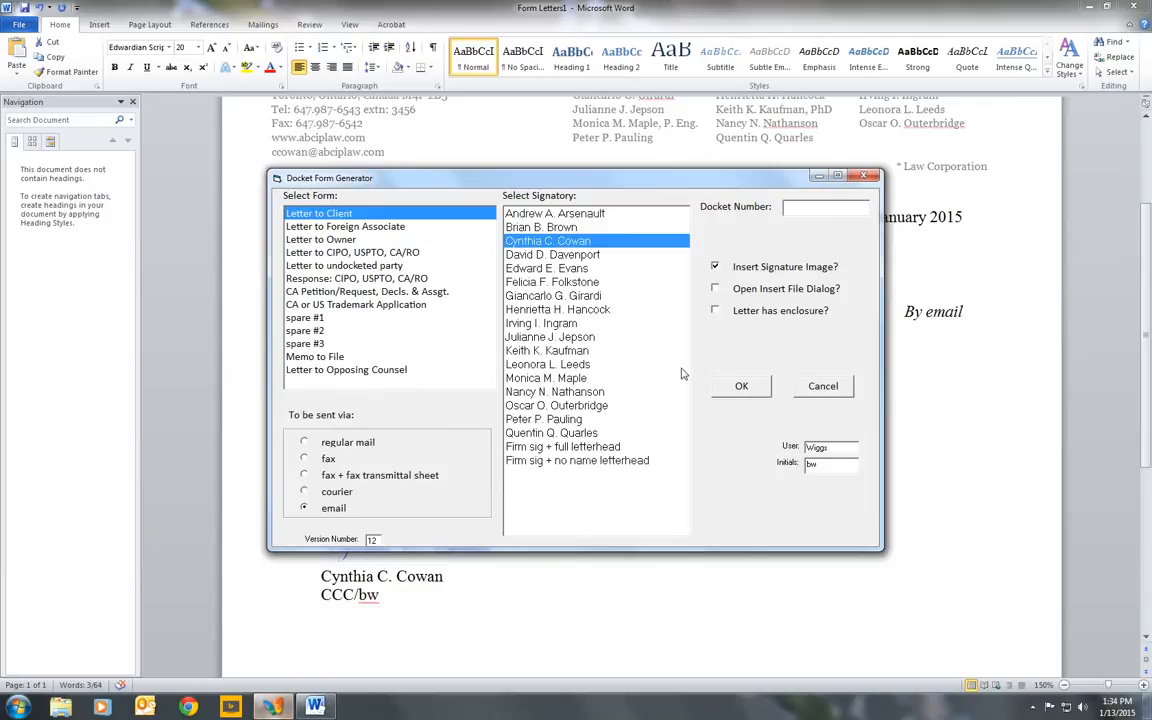
left_click(715, 267)
left_click(797, 208)
type("EB46")
type(" 0006")
left_click(750, 386)
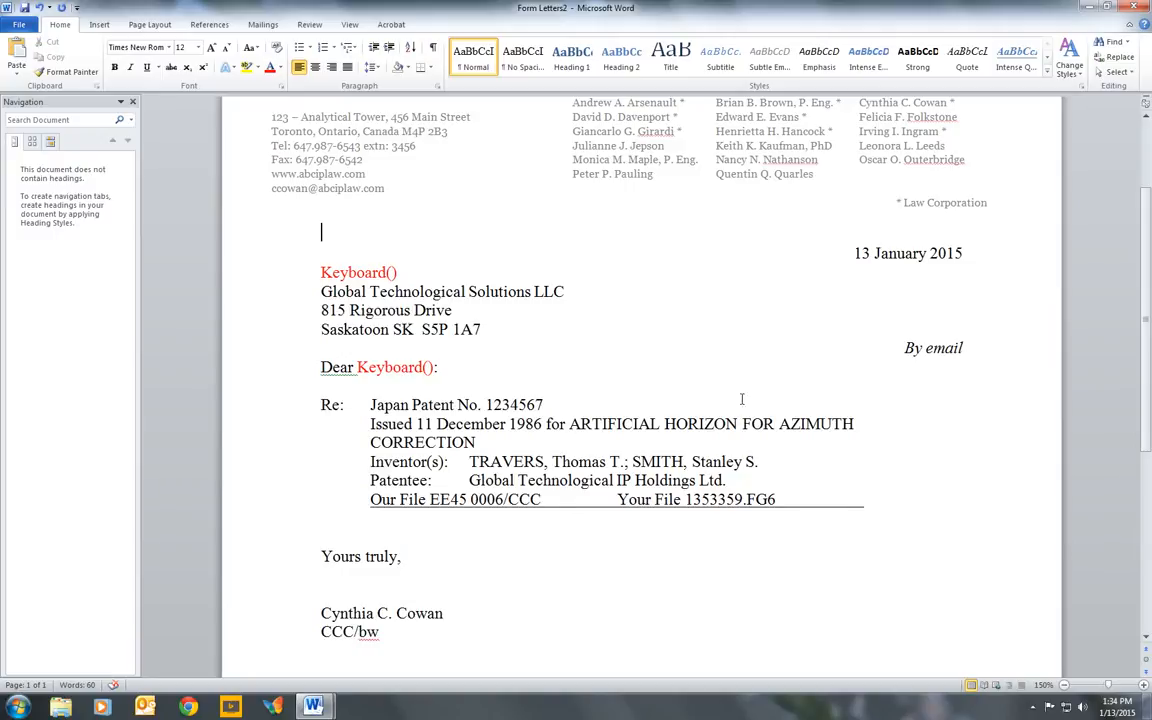
- Generate a Letter to Client for docket EE45 0006 with the insert file dialog and the enclosure option enabled
left_click(275, 709)
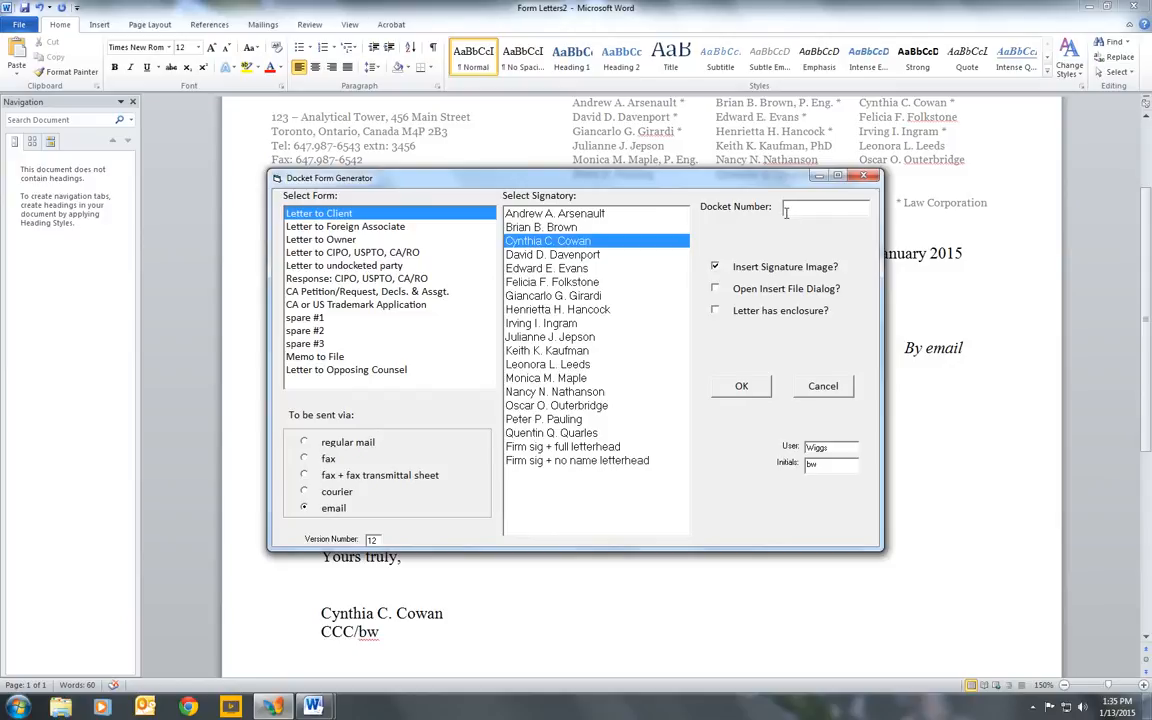
type("EE46")
type(" 0006")
left_click(715, 289)
left_click(715, 311)
left_click(741, 386)
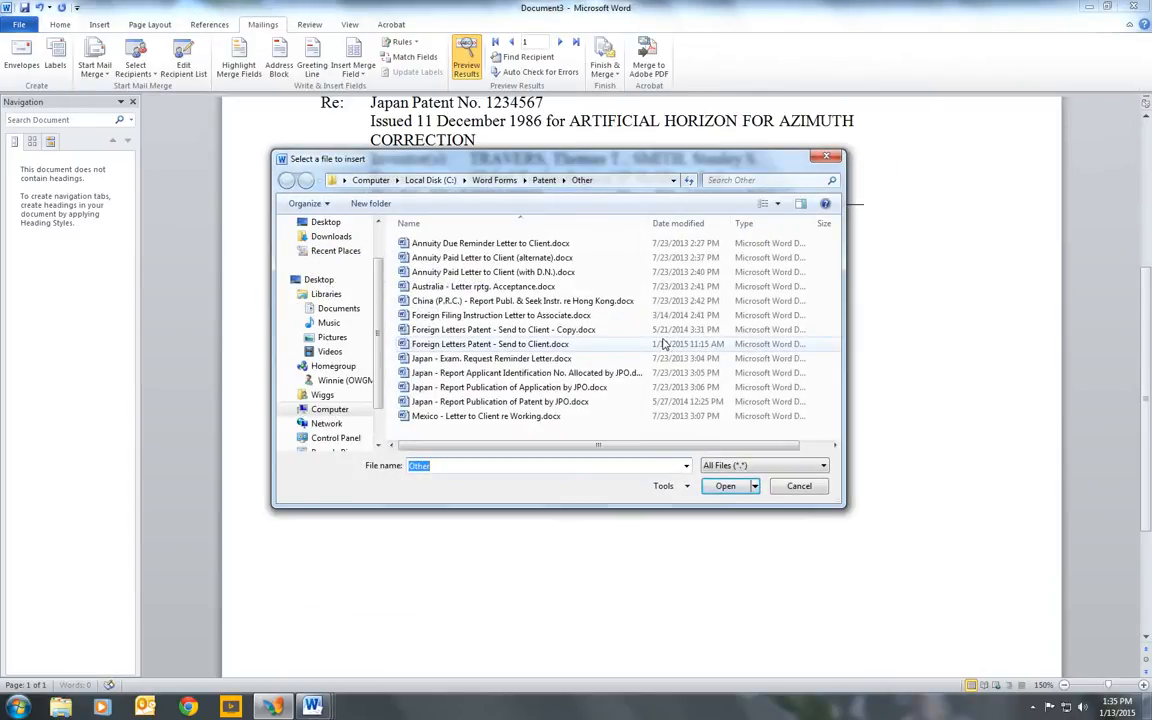
- Insert Foreign Letters Patent - Send to Client.docx from the Patent\Other folder into the letter and select its inserted body paragraphs
left_click(596, 181)
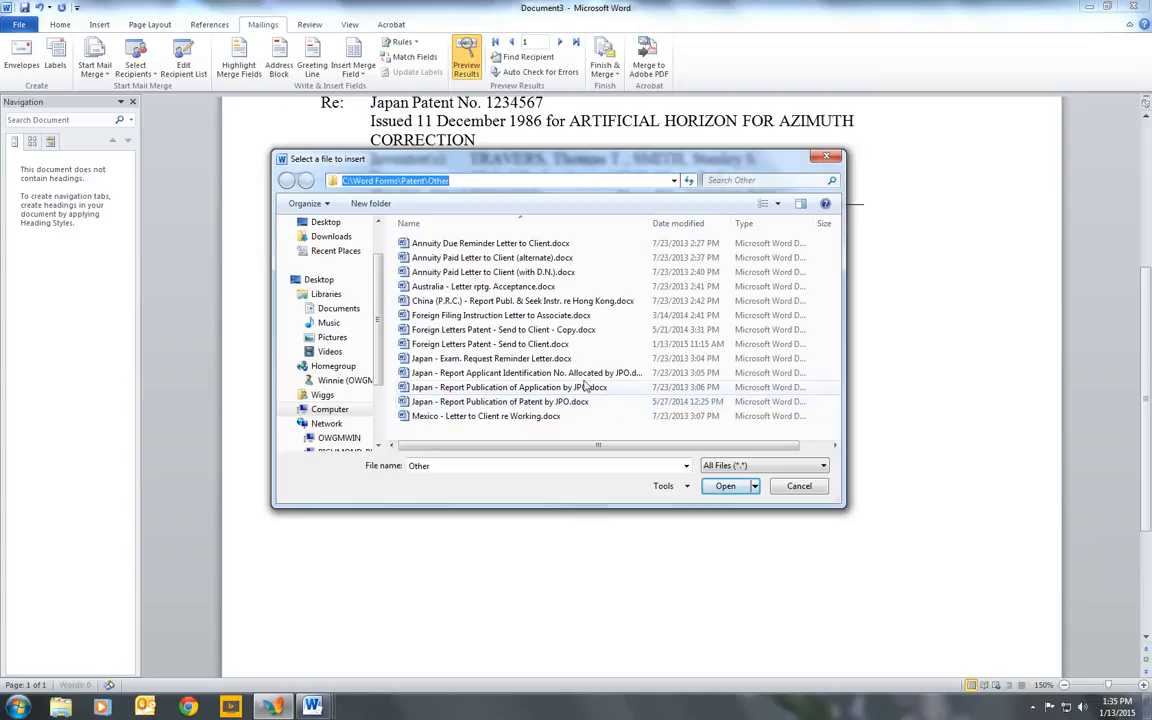
left_click(545, 344)
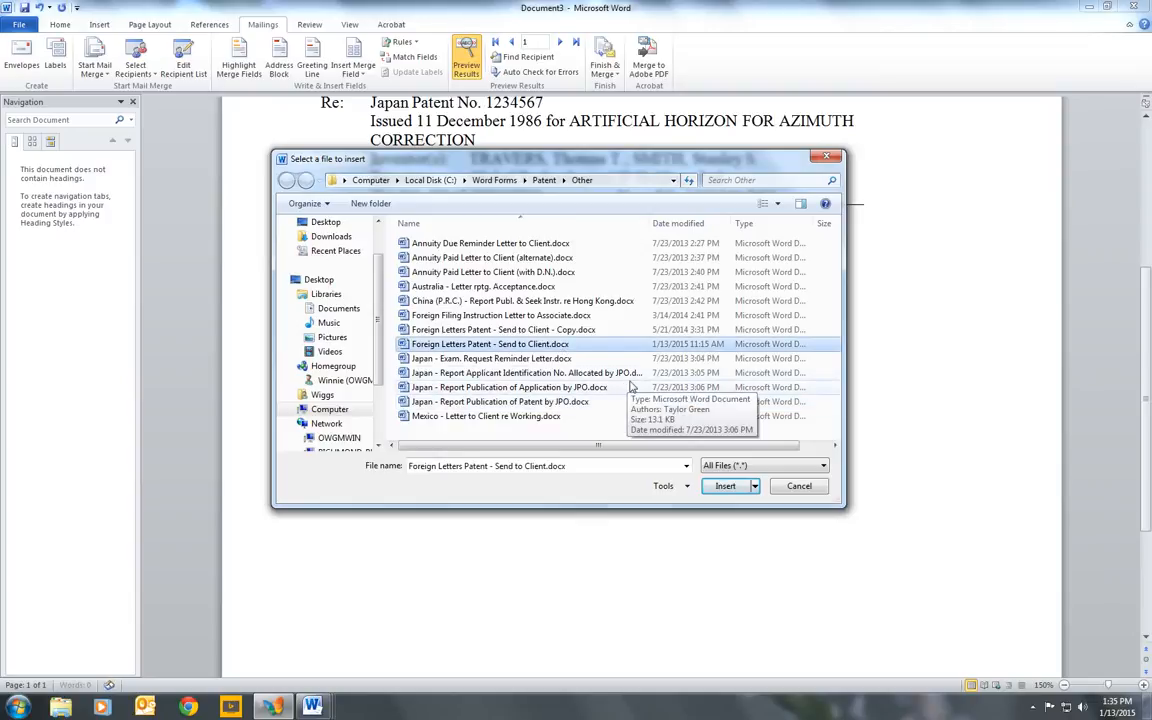
left_click(726, 487)
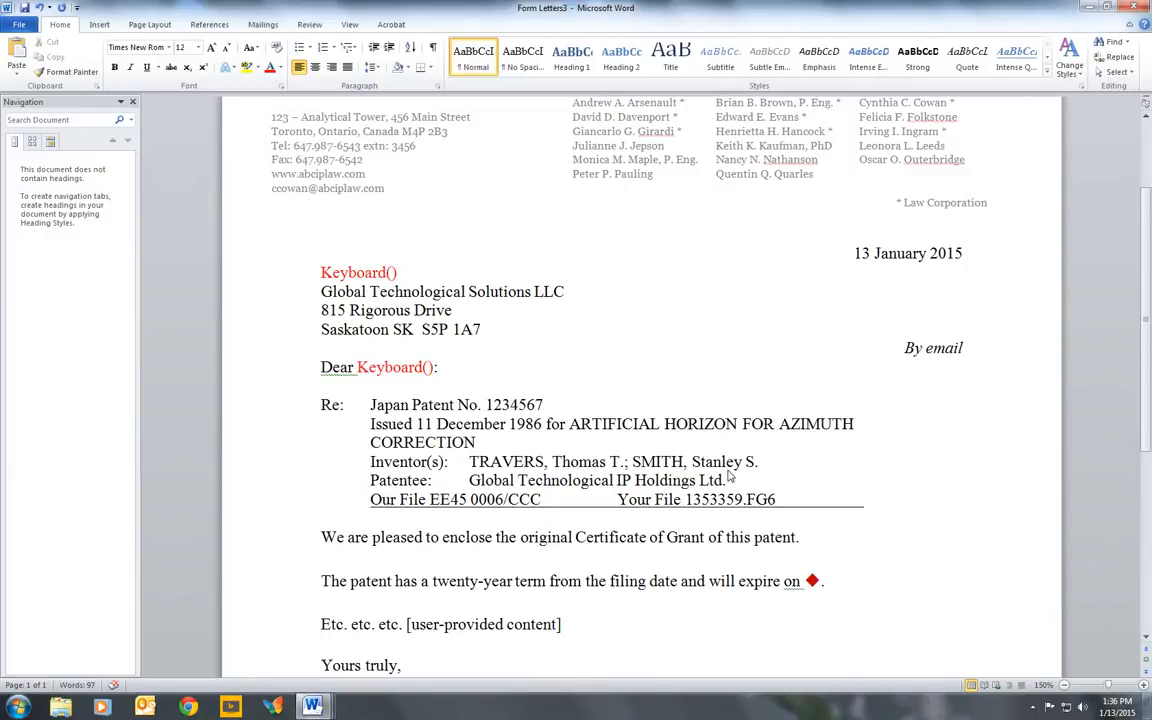
scroll(470, 470, "down", 1)
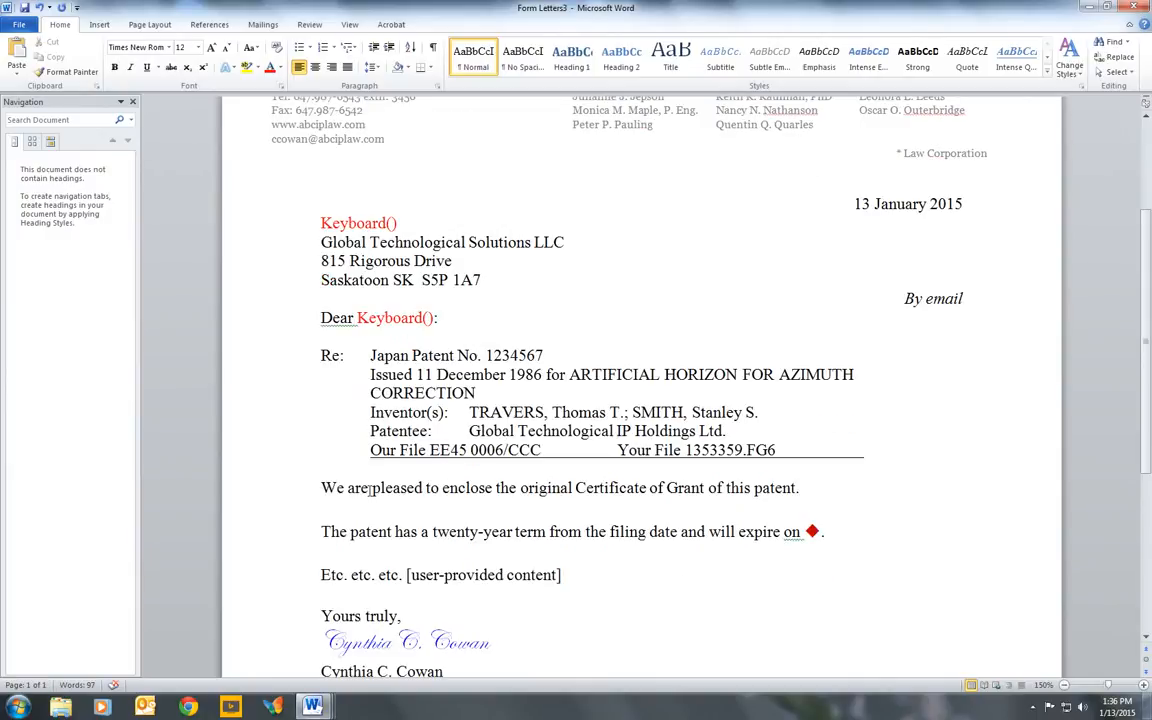
left_click_drag(298, 488, 576, 577)
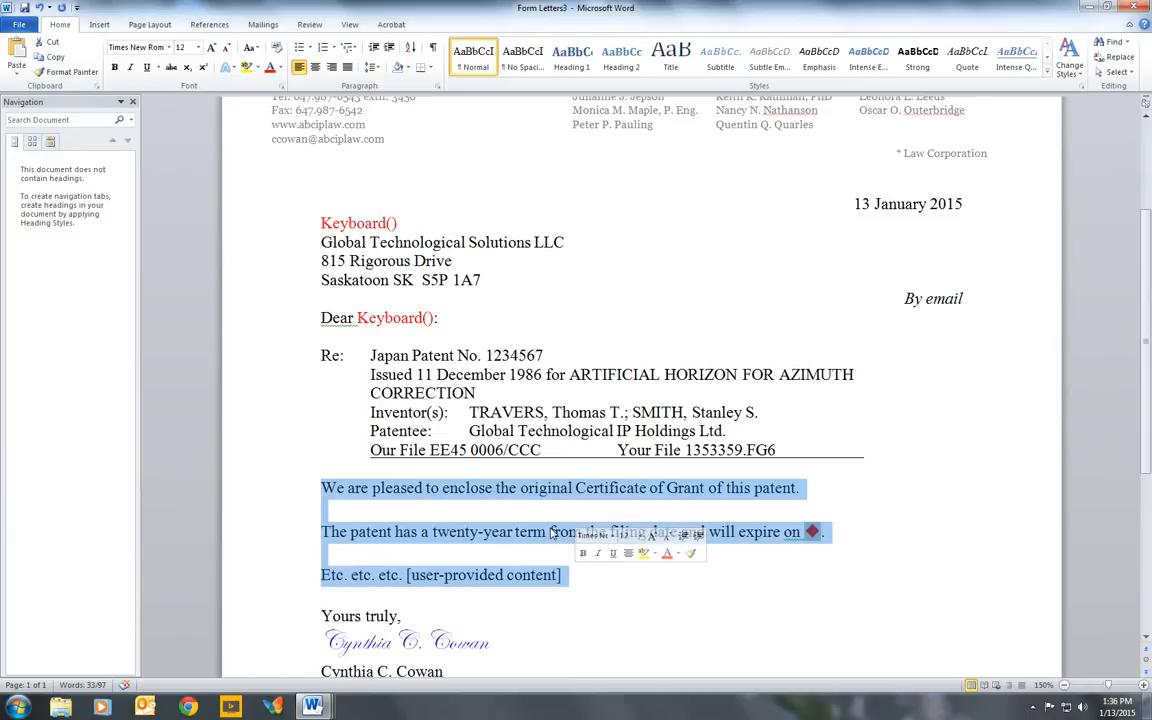
- Generate a Letter to Foreign Associate for docket EE45 0006 in the Docket Form Generator
left_click(275, 707)
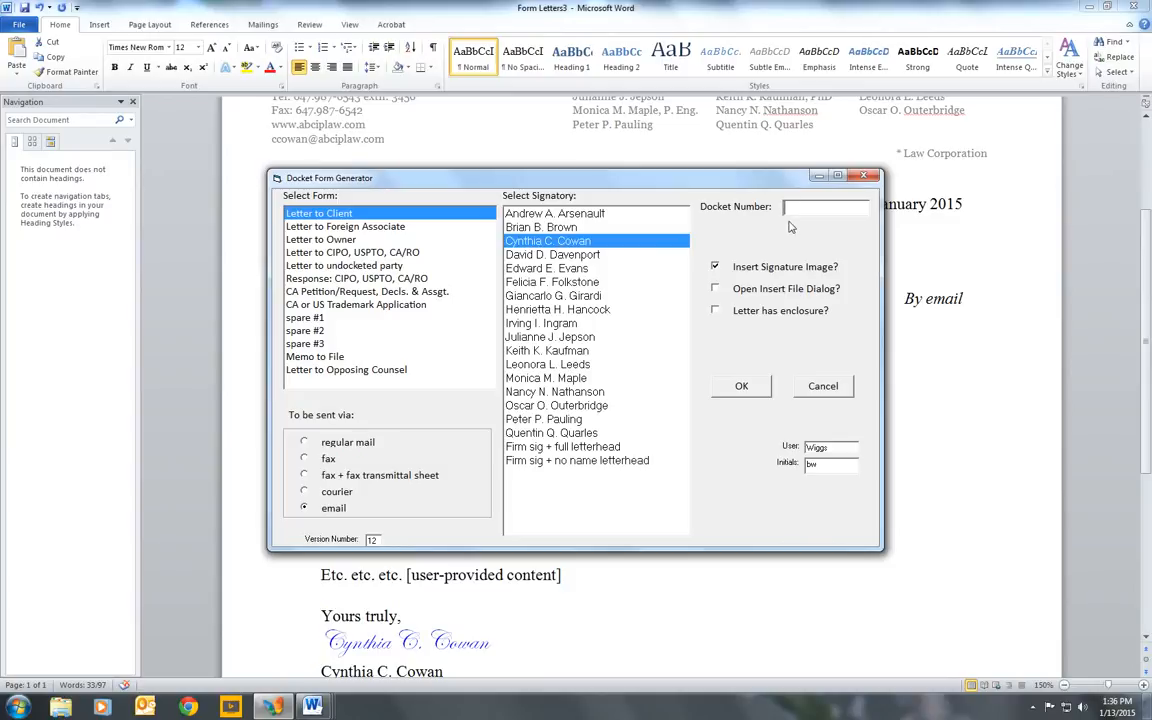
type("EE45")
type("0006")
left_click(388, 228)
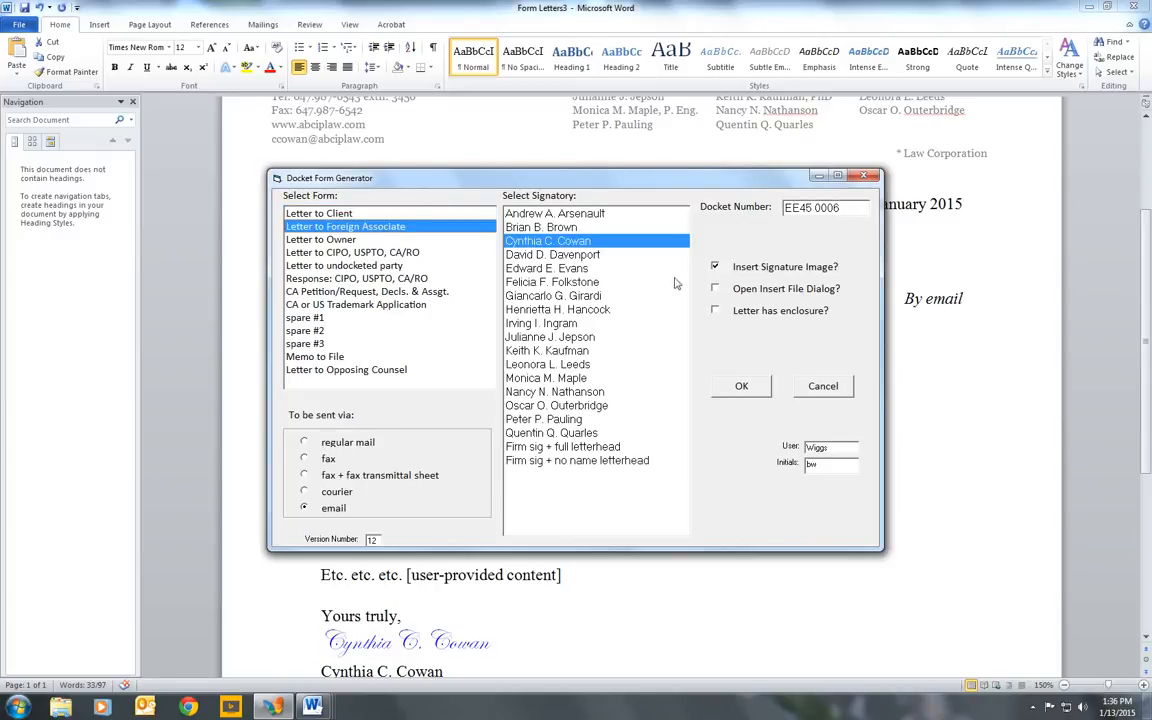
left_click(740, 387)
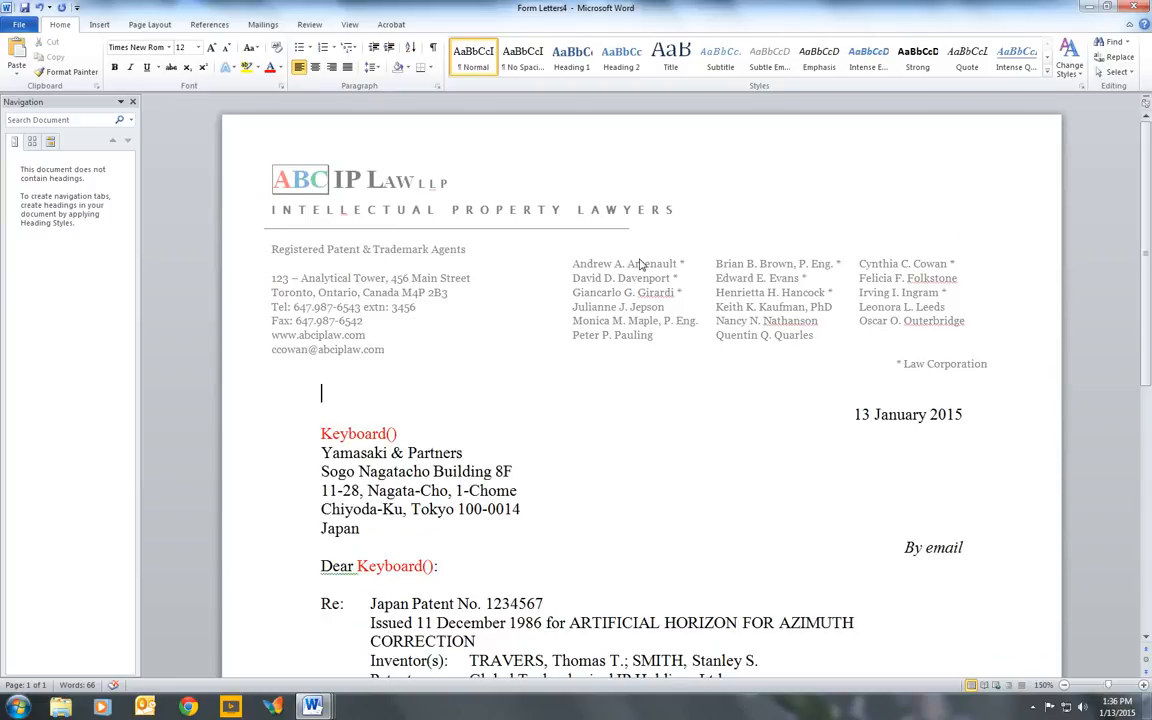
- Review the foreign associate's address and the "Your File" reference in the generated letter
scroll(641, 263, "down", 3)
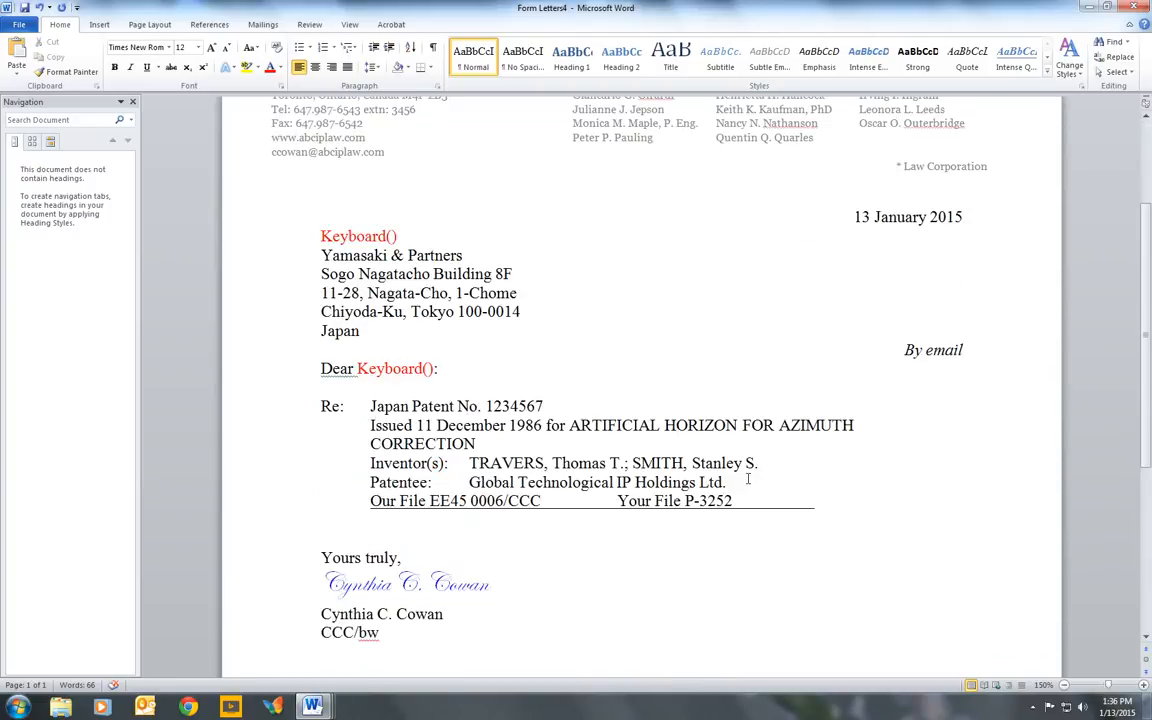
left_click_drag(729, 501, 641, 499)
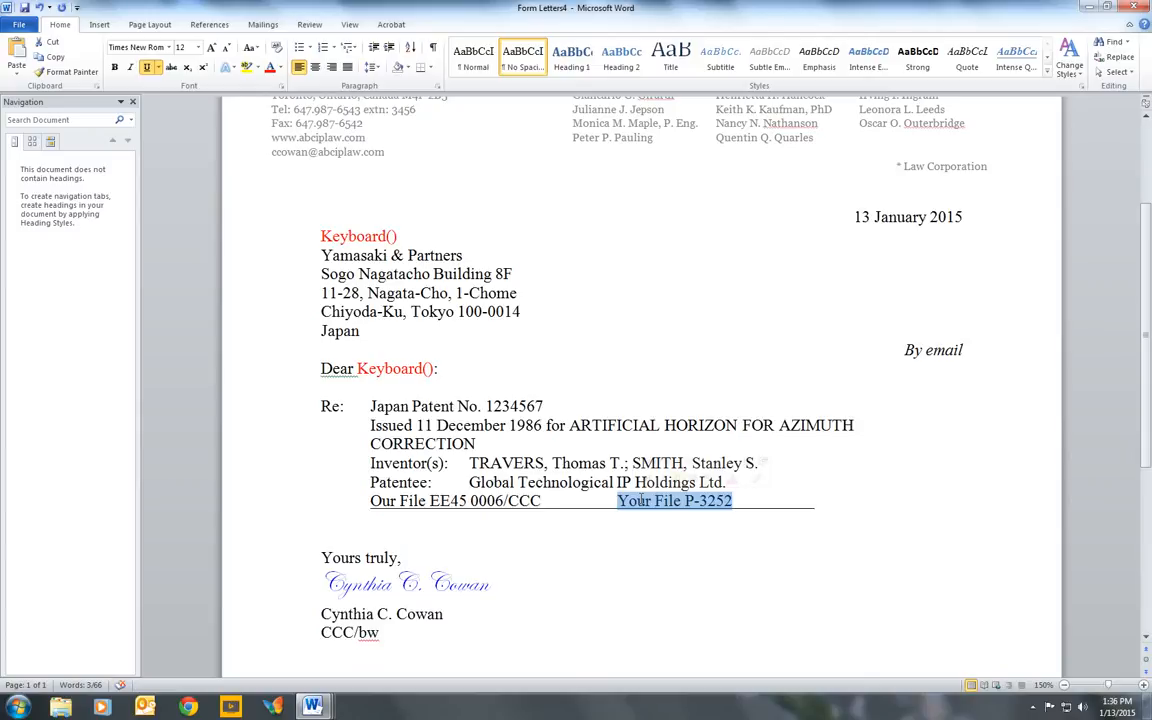
scroll(641, 499, "up", 2)
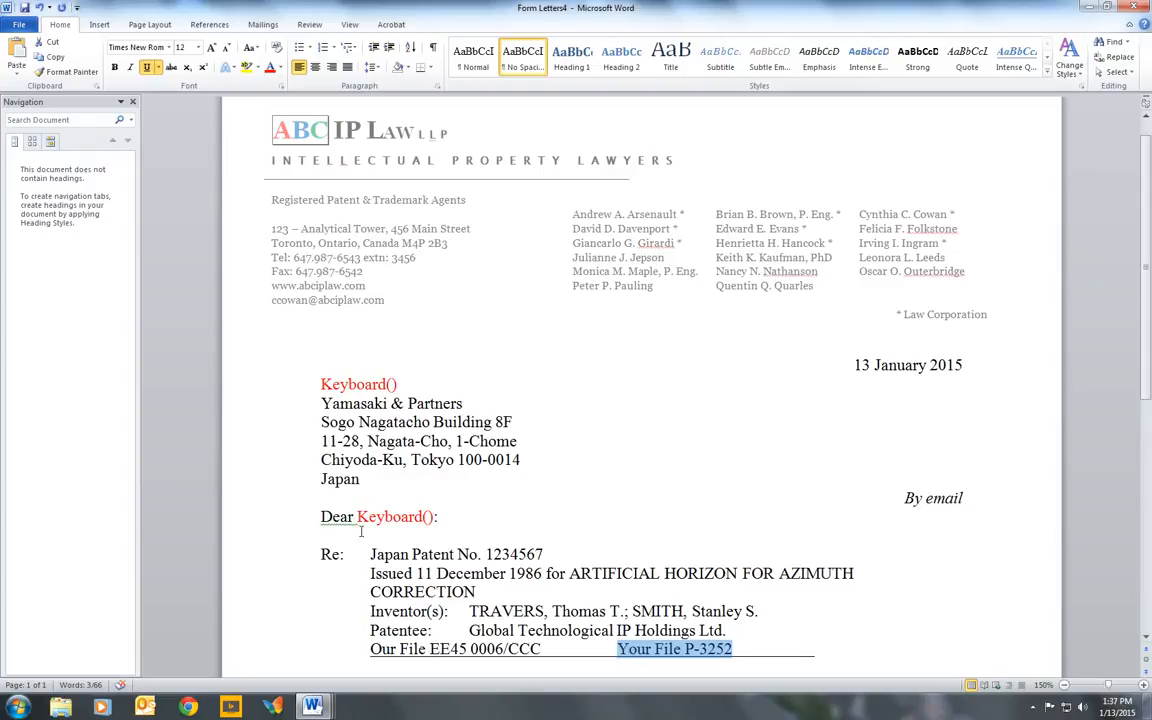
- Generate a Letter to Foreign Associate for docket TT04 0363 with the insert file dialog enabled, but cancel the file insertion
left_click(281, 709)
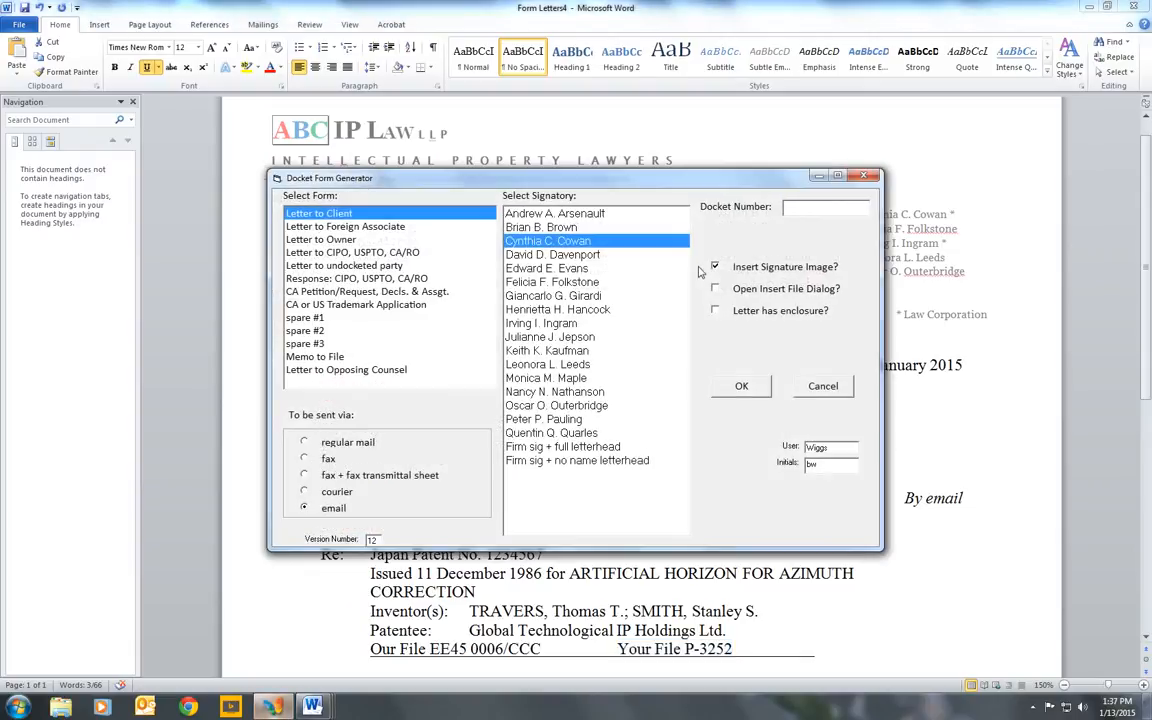
left_click(809, 207)
type("TT0410363")
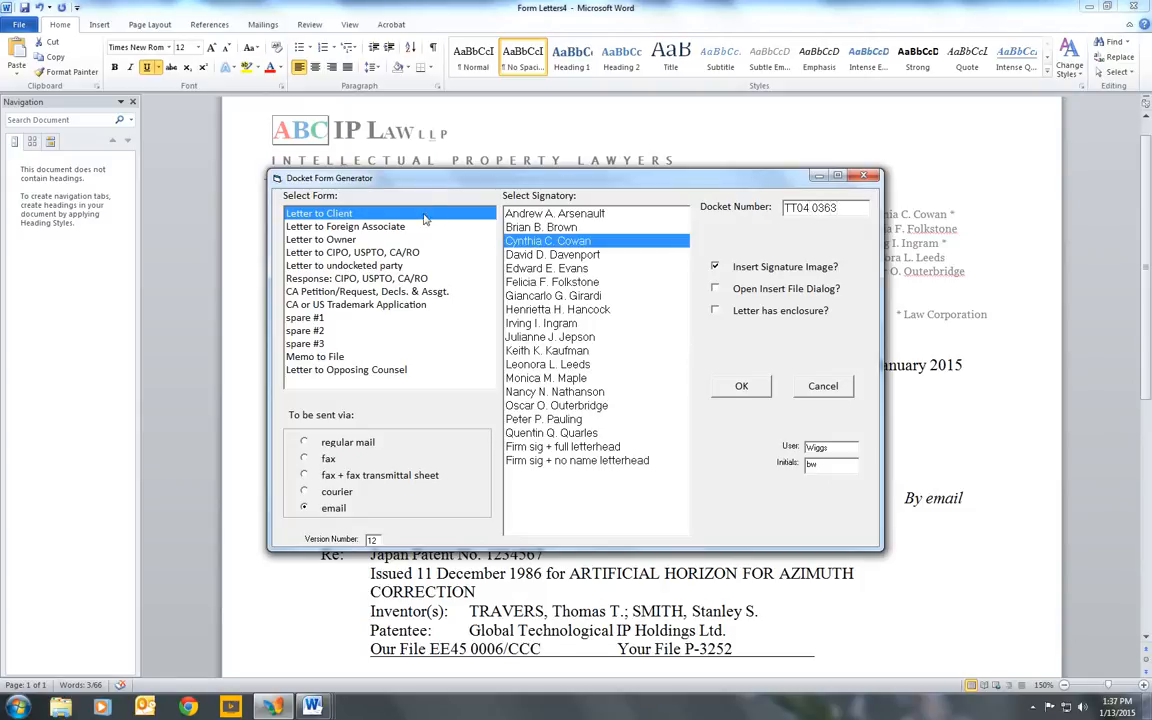
left_click(379, 229)
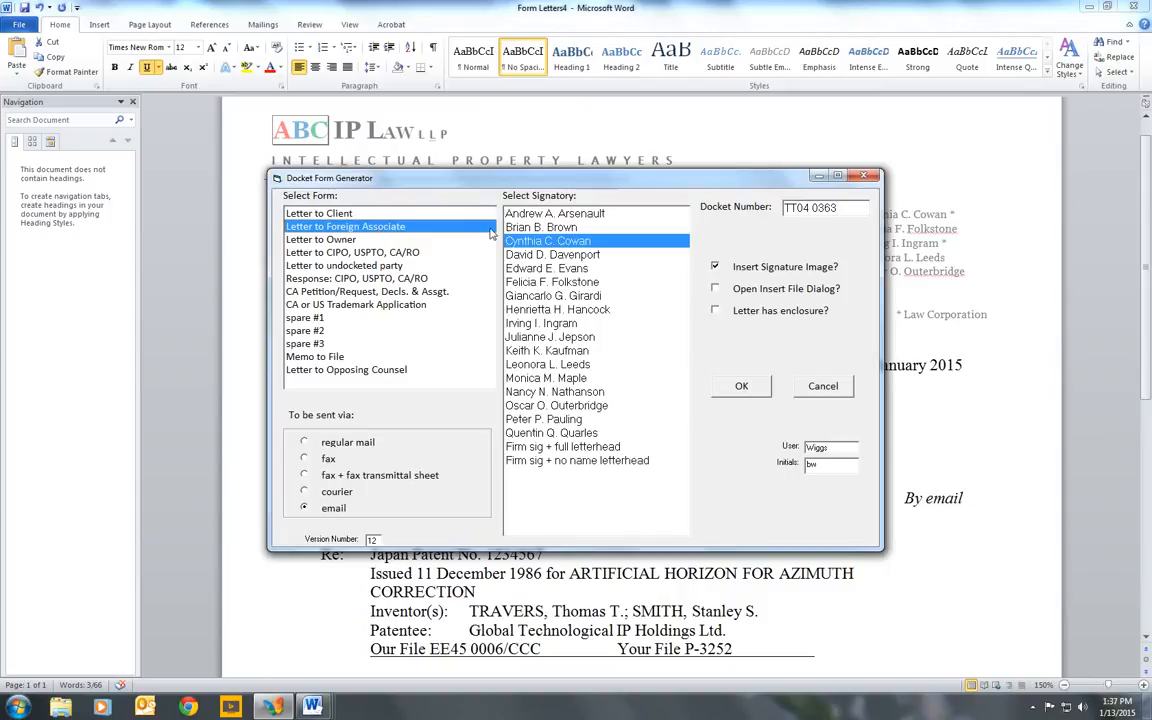
left_click(718, 291)
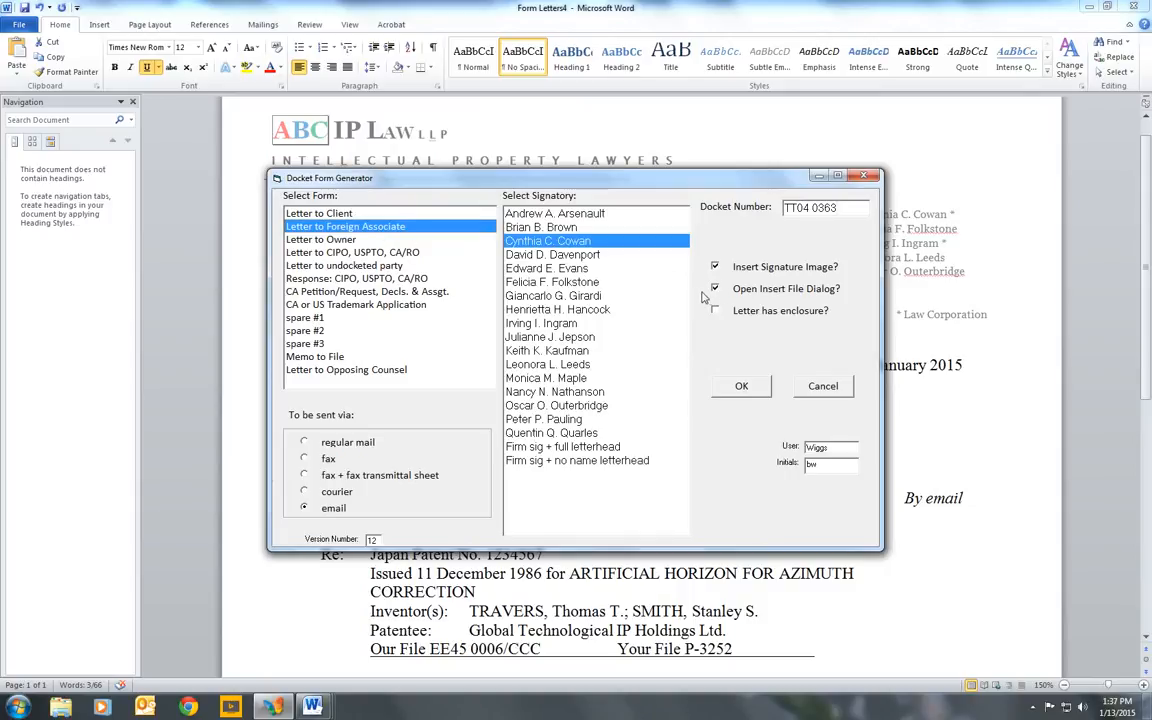
left_click(752, 388)
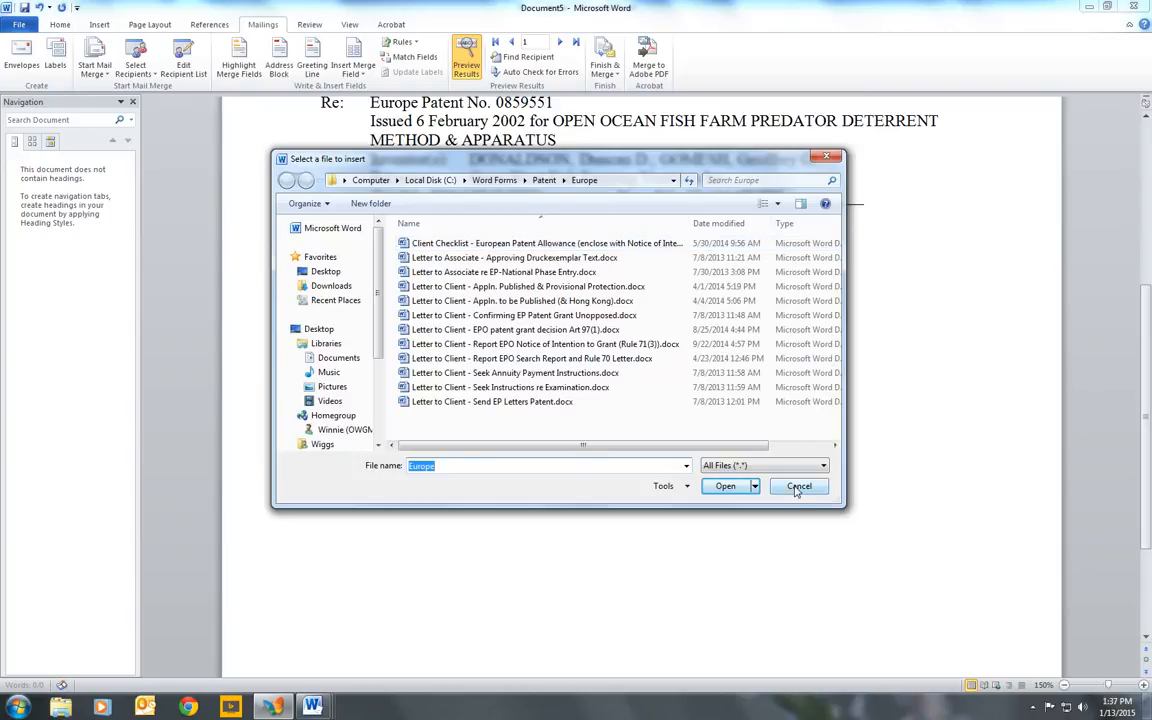
left_click(797, 489)
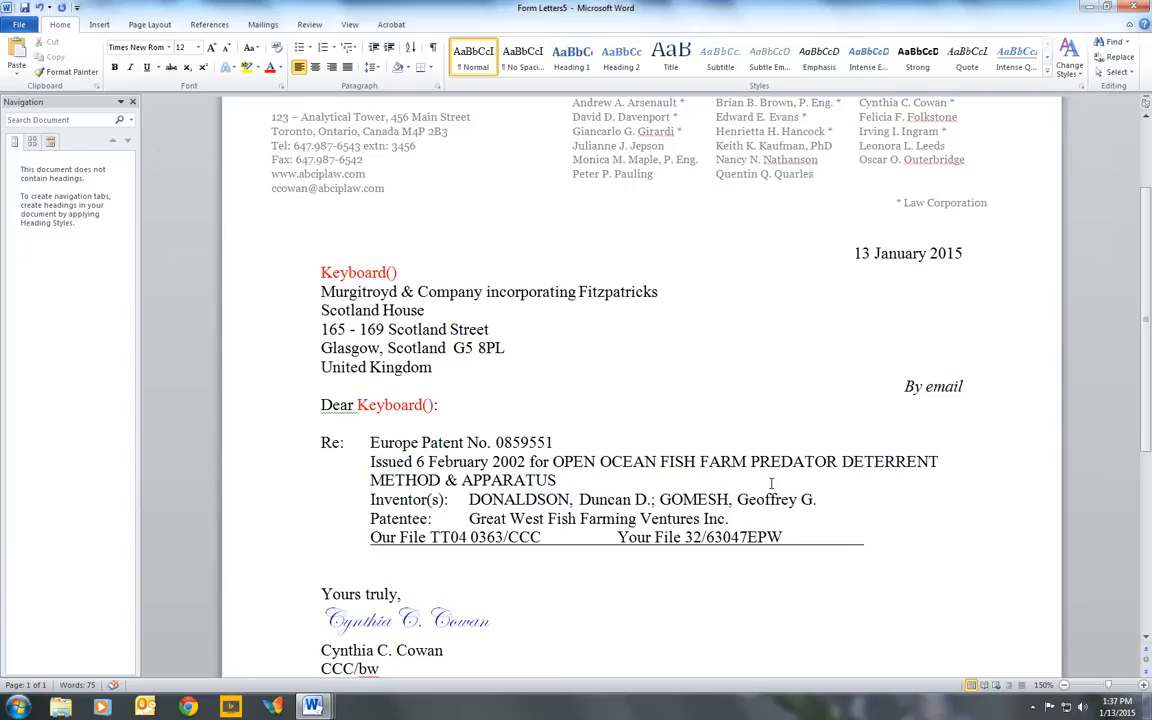
- Review the European associate's letter and highlight its "Your File" reference
scroll(771, 483, "up", 2)
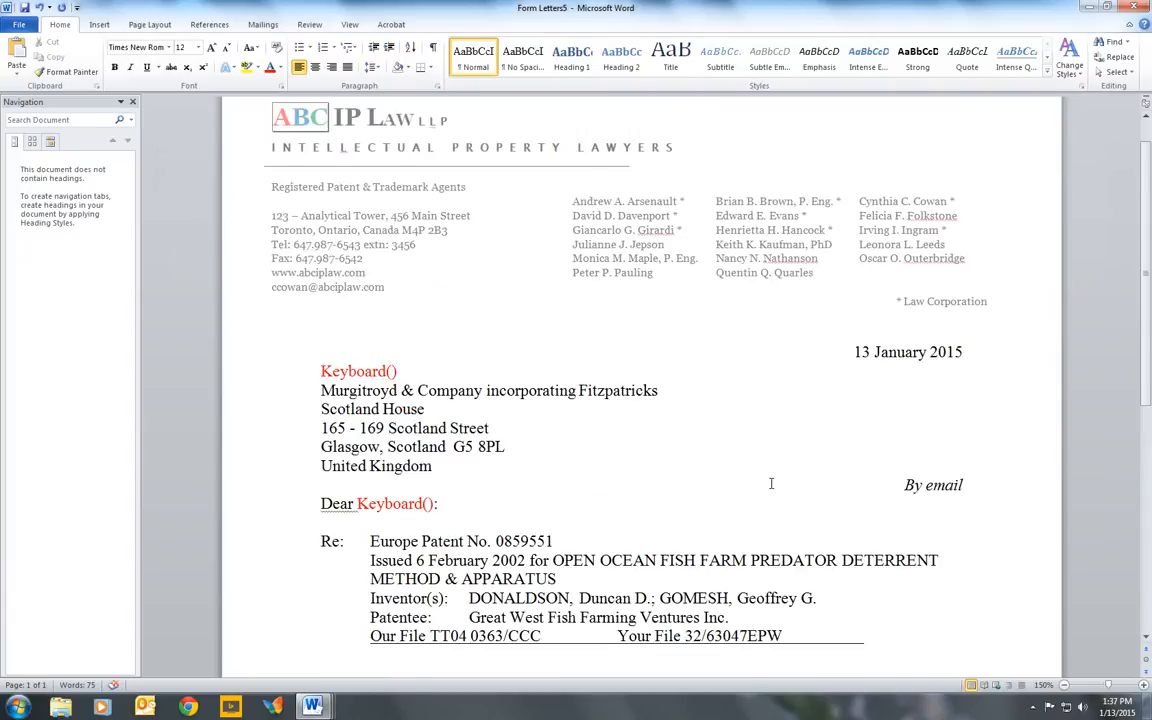
scroll(771, 483, "down", 1)
scroll(771, 483, "down", 2)
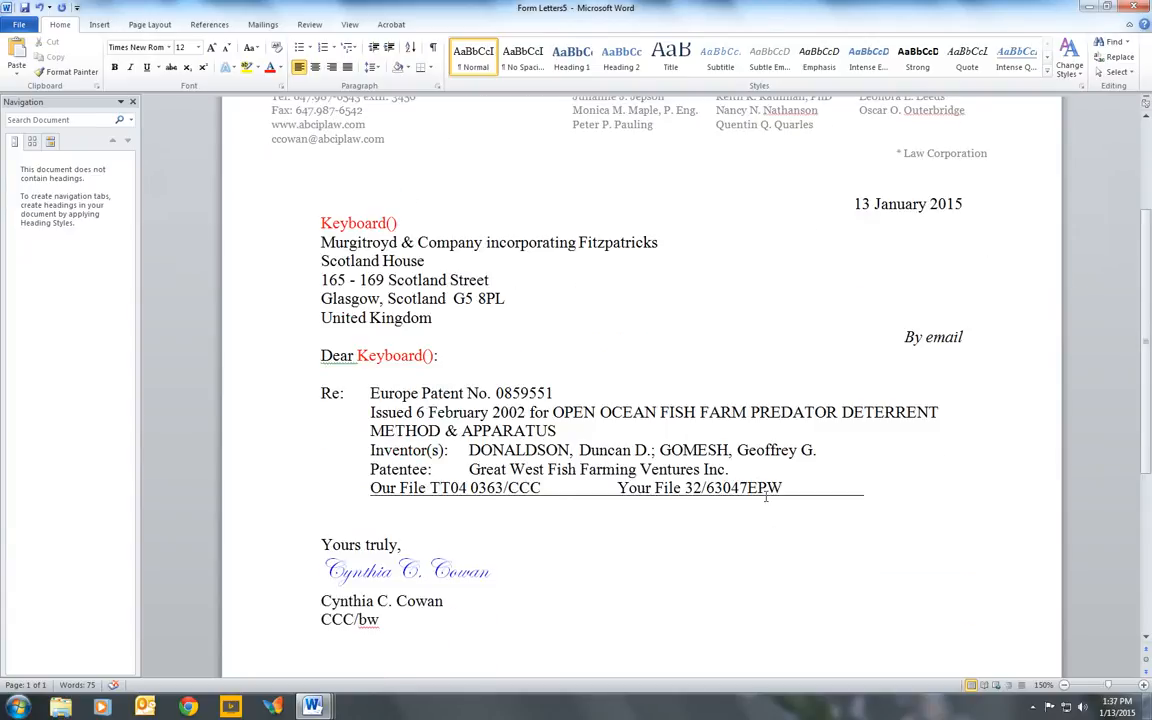
left_click_drag(786, 487, 617, 488)
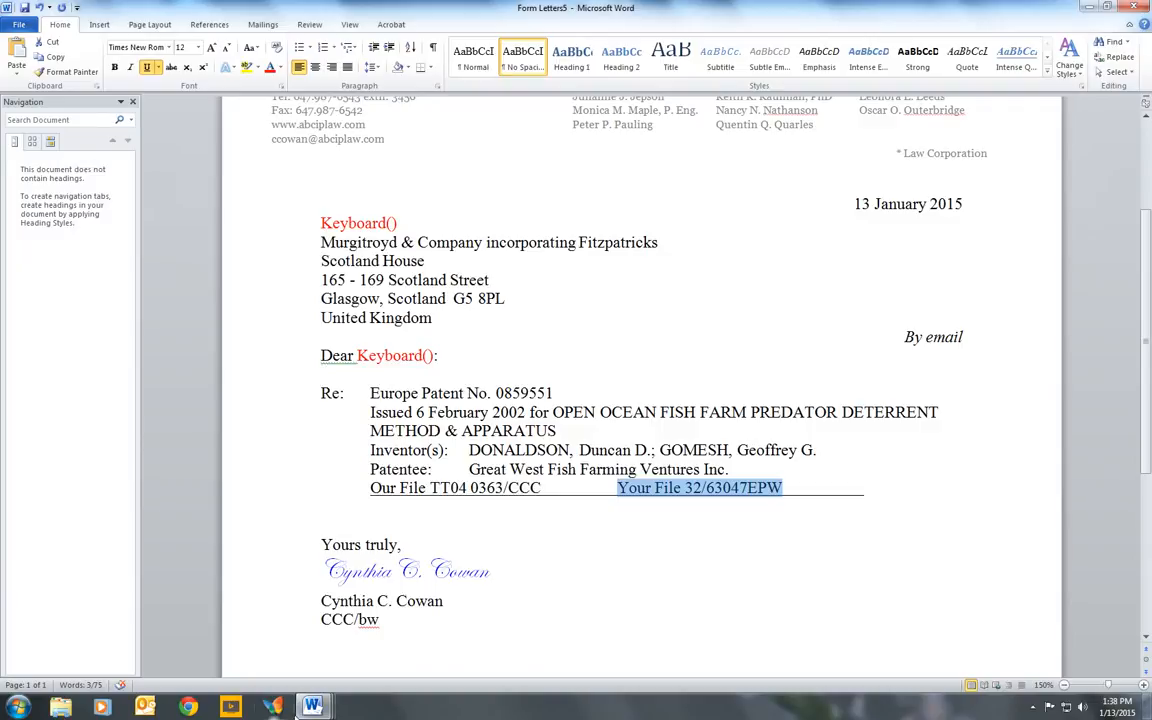
- Generate a Letter to Owner for docket EE45 0006 in the Docket Form Generator and look over the resulting letter
left_click(279, 709)
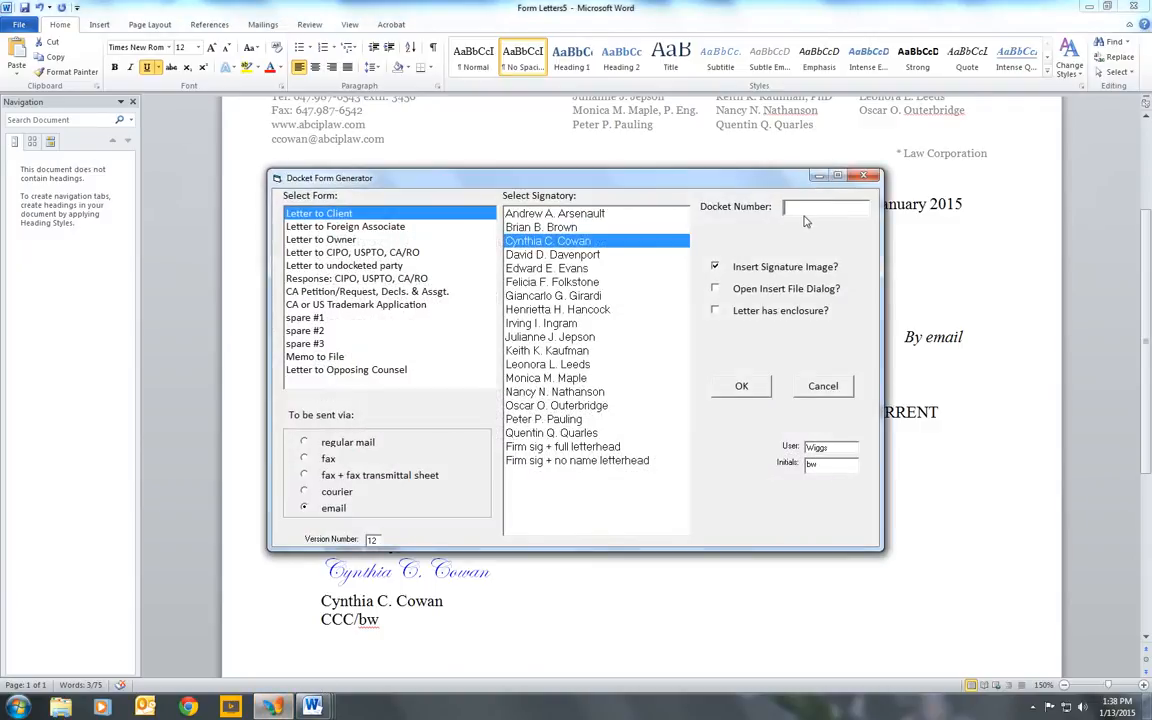
type("EE45 0006")
left_click(322, 240)
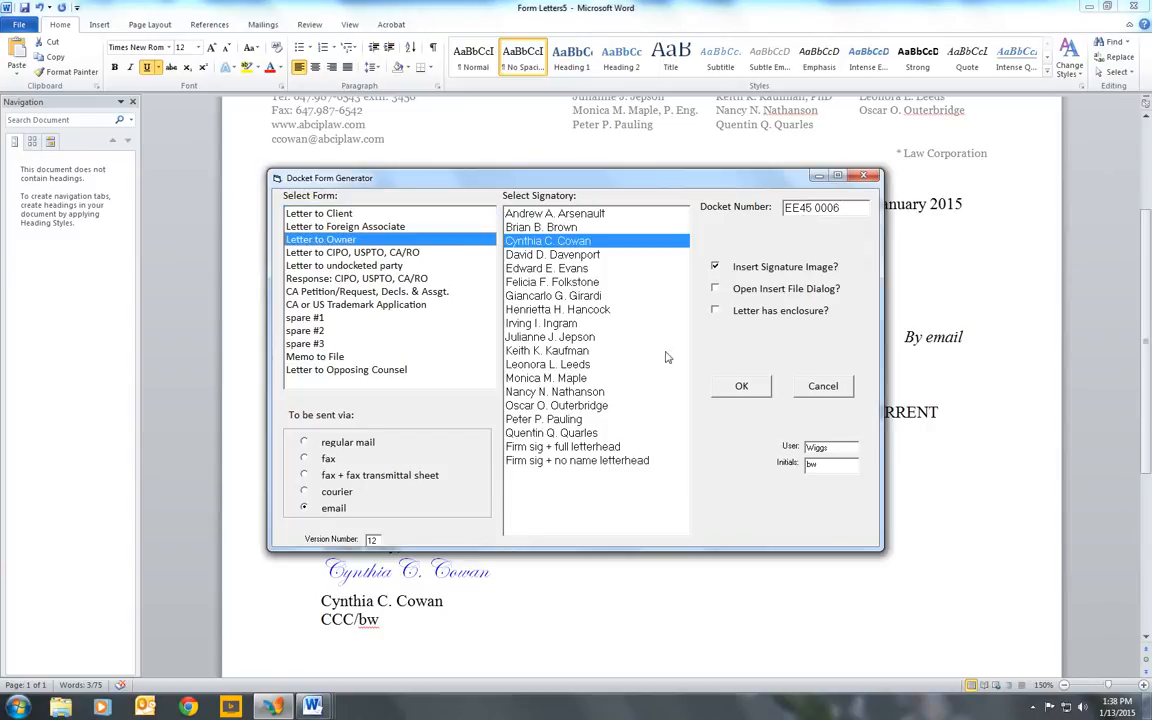
left_click(741, 387)
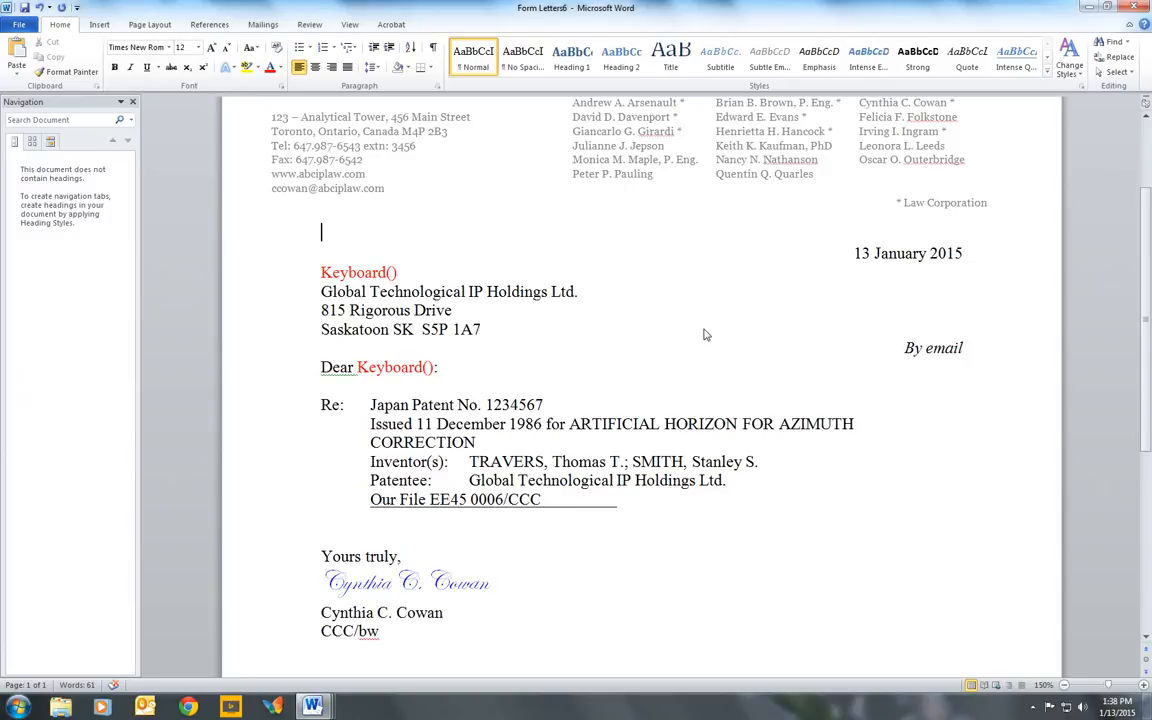
scroll(704, 335, "up", 2)
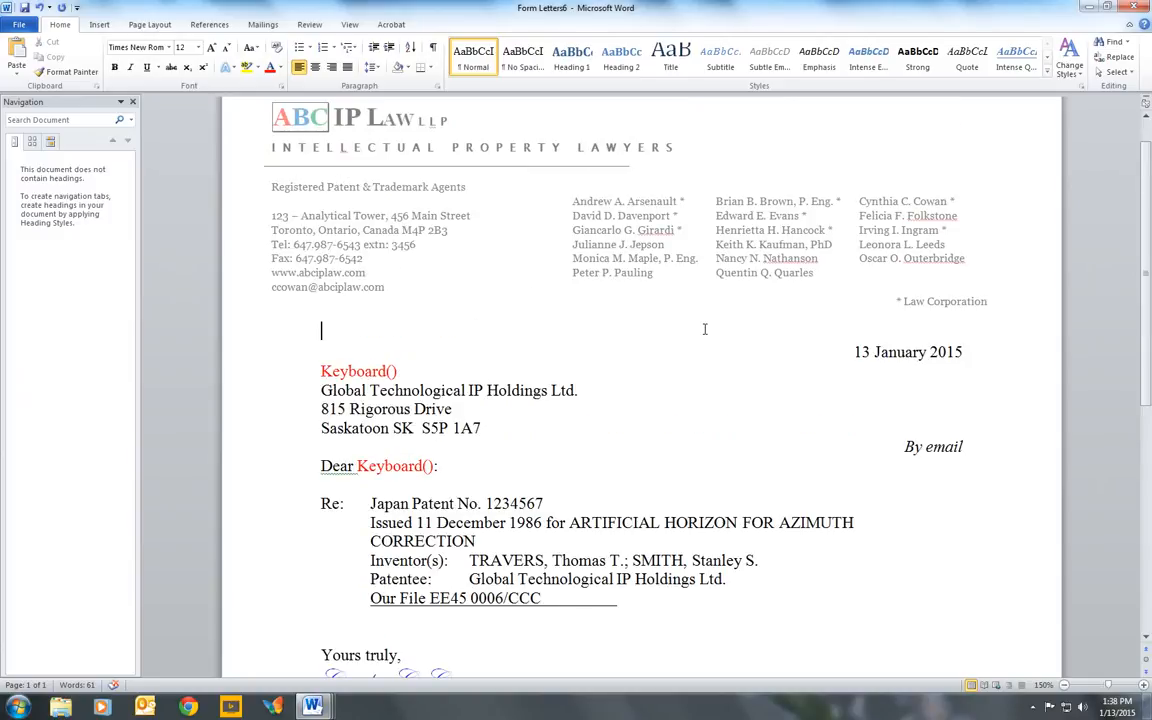
scroll(704, 329, "down", 3)
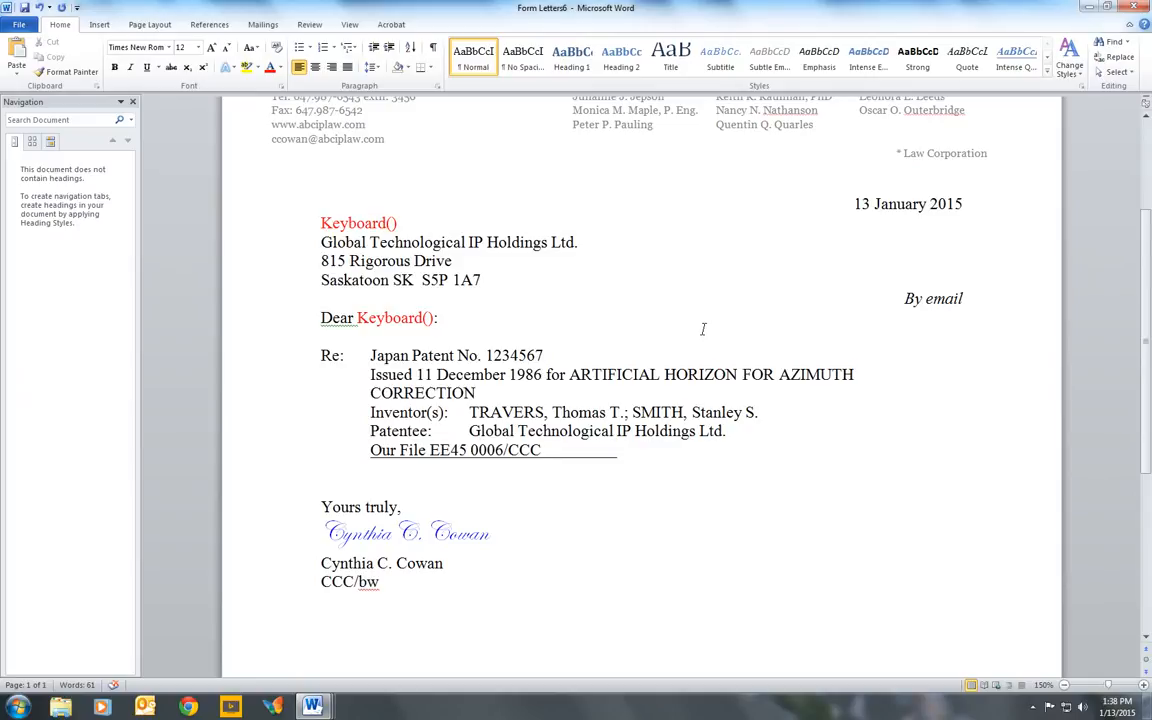
- Enter docket EE45 0006 in the Docket Form Generator and try to generate a Letter to CIPO, USPTO, CA/RO
left_click(275, 707)
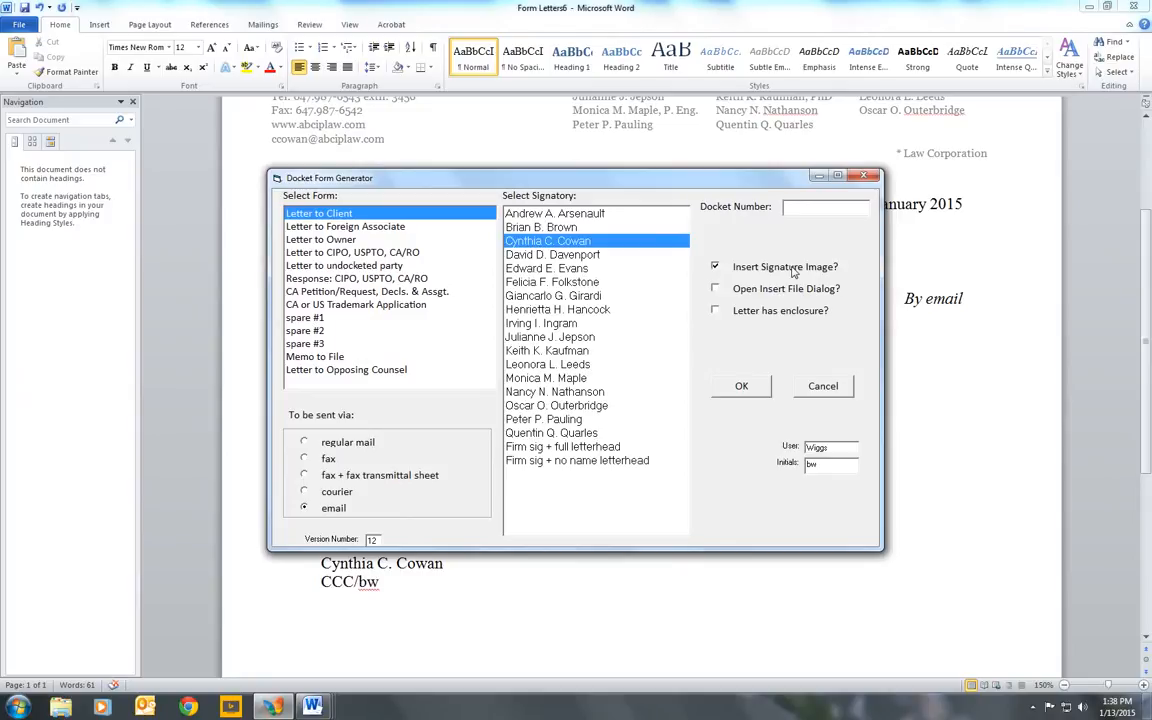
type("EE45 0006")
left_click(373, 255)
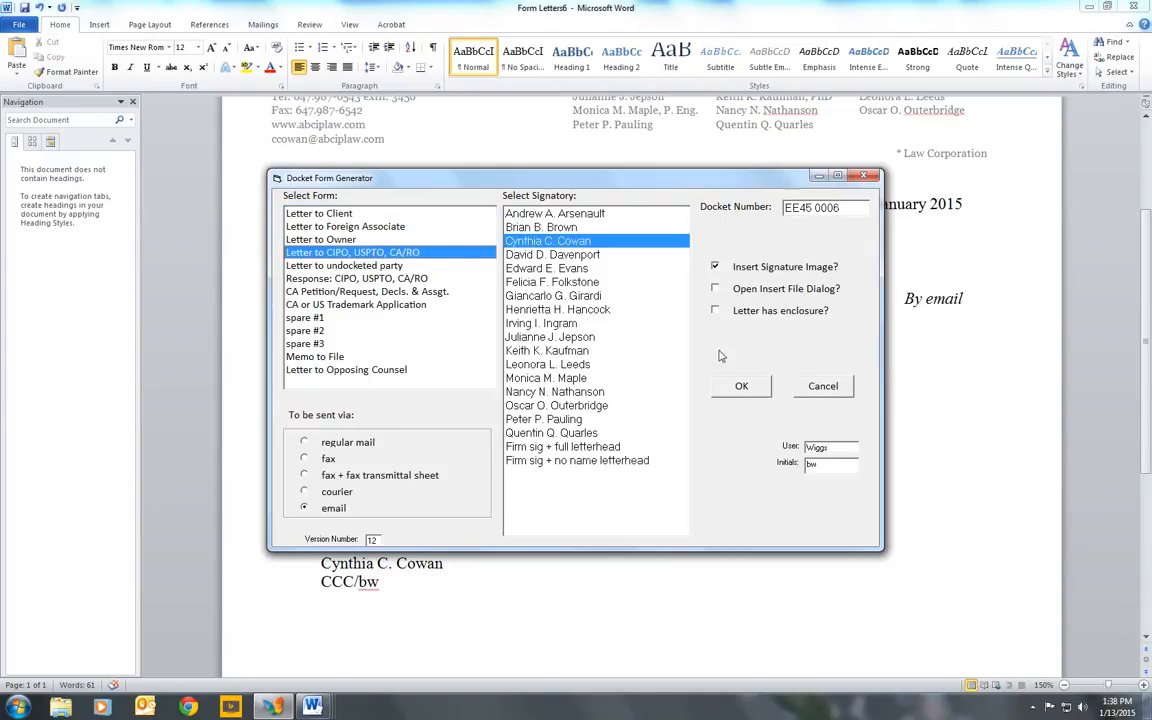
left_click(745, 387)
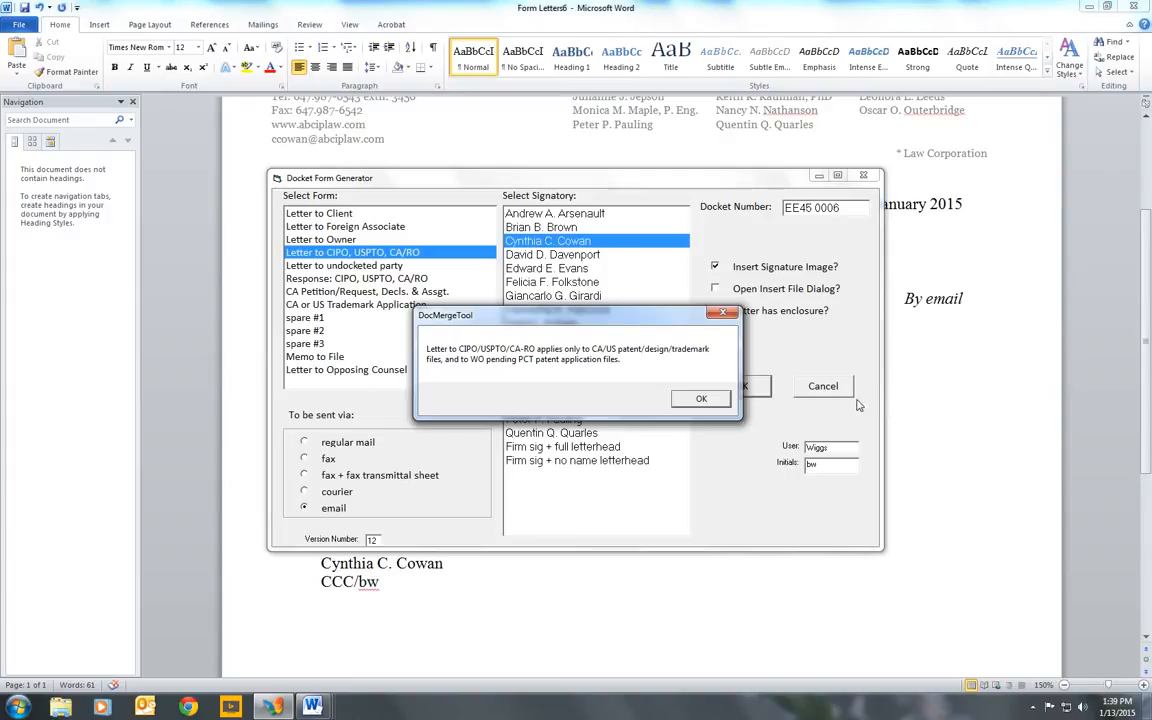
left_click(701, 399)
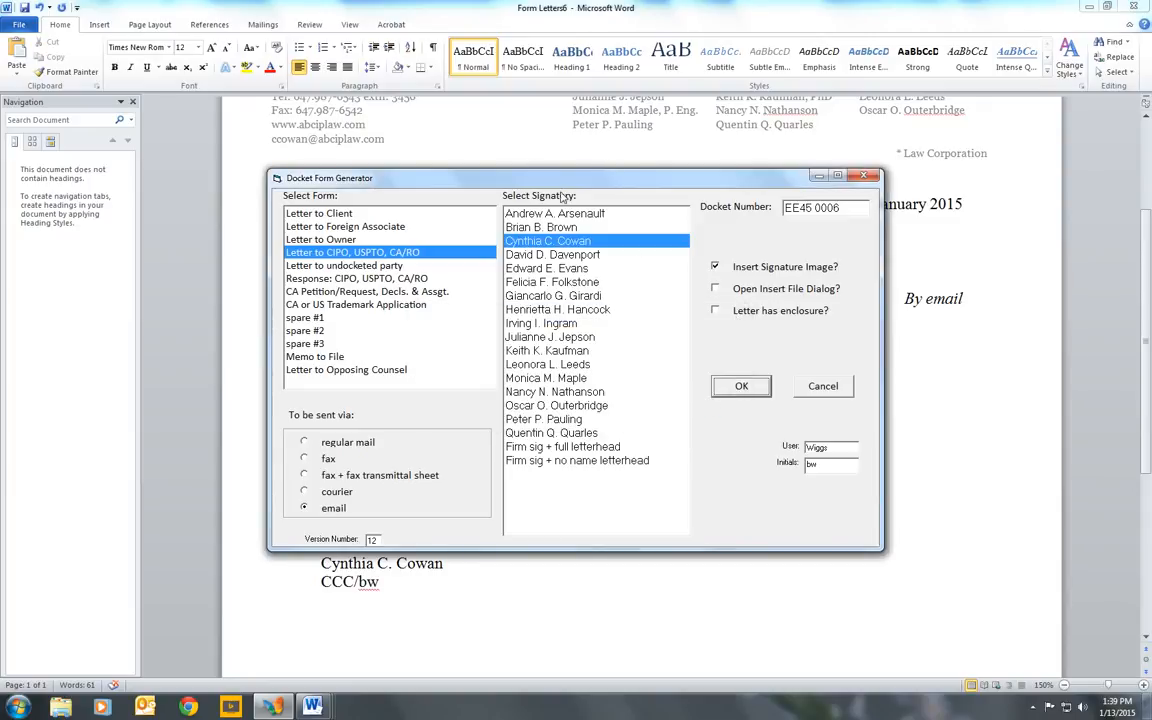
- Generate a Letter to undocketed party for the same docket and look over the resulting letter
left_click(349, 266)
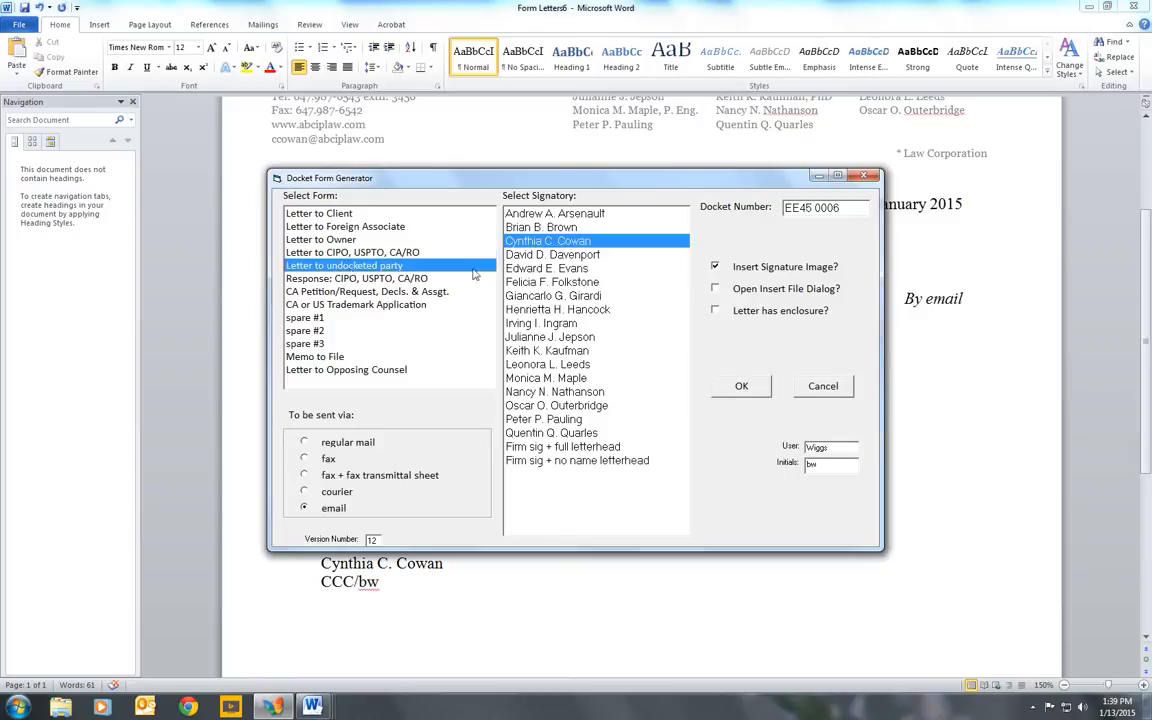
left_click(745, 387)
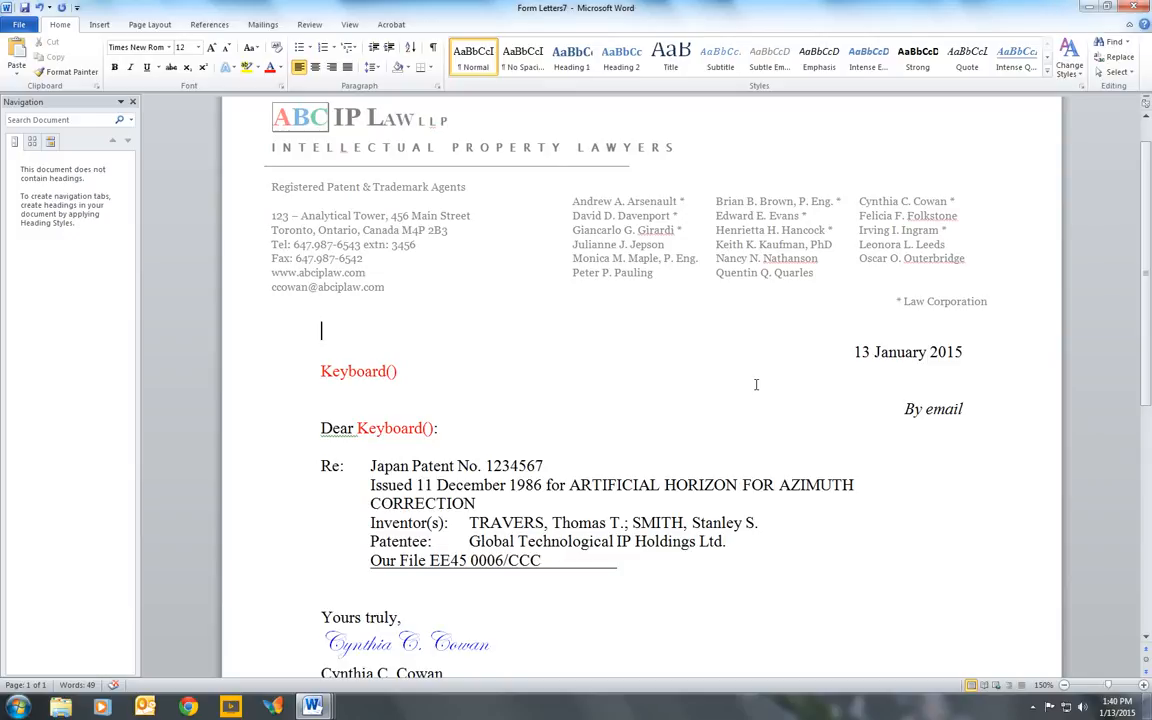
scroll(756, 384, "down", 3)
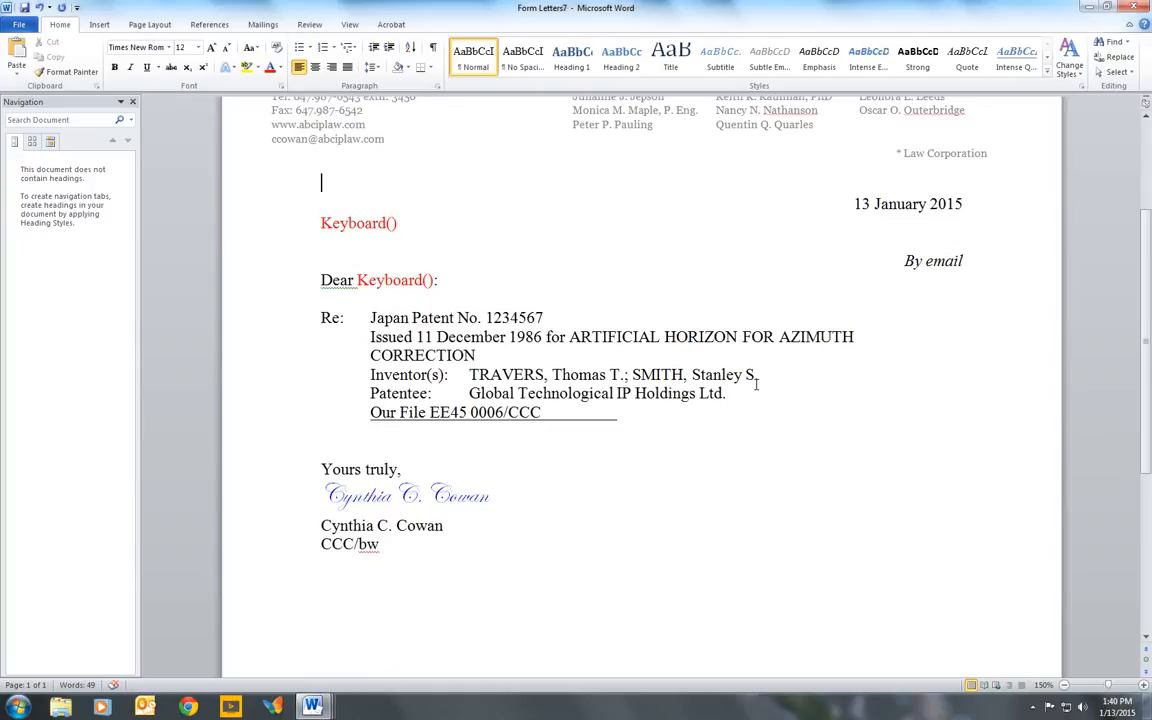
- Replace the Keyboard() placeholder in the salutation with the addressee's title and surname
key("Down")
key("Down")
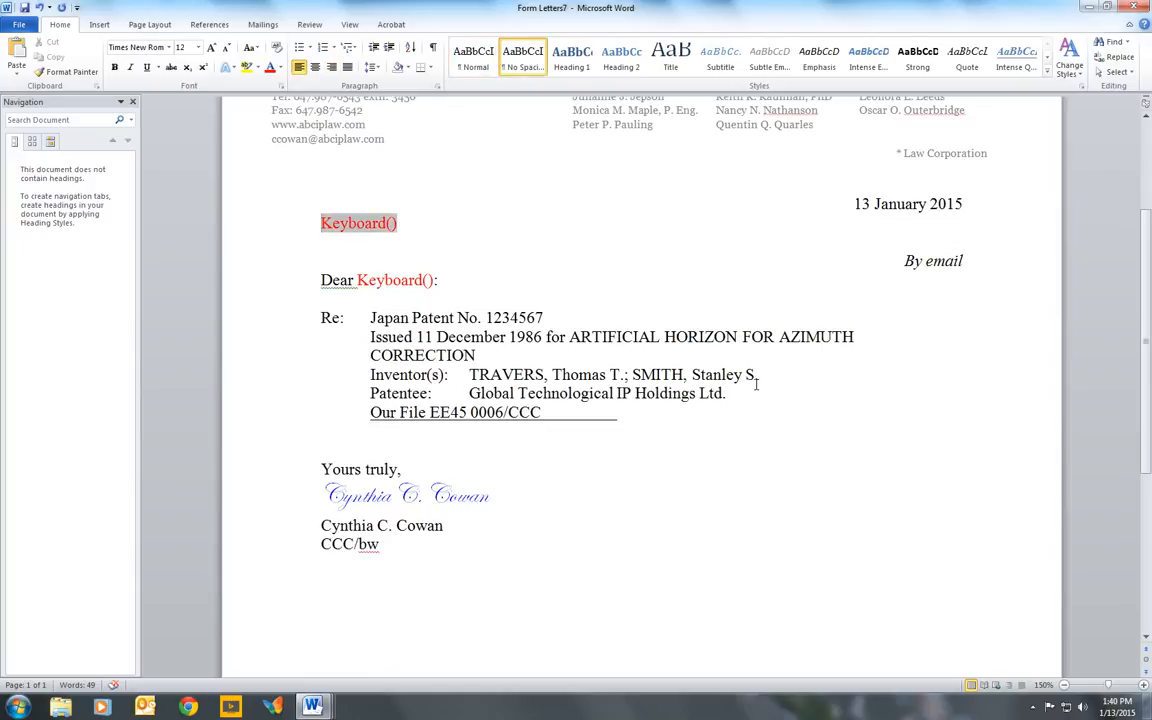
key("Down")
key("Down")
key("Down")
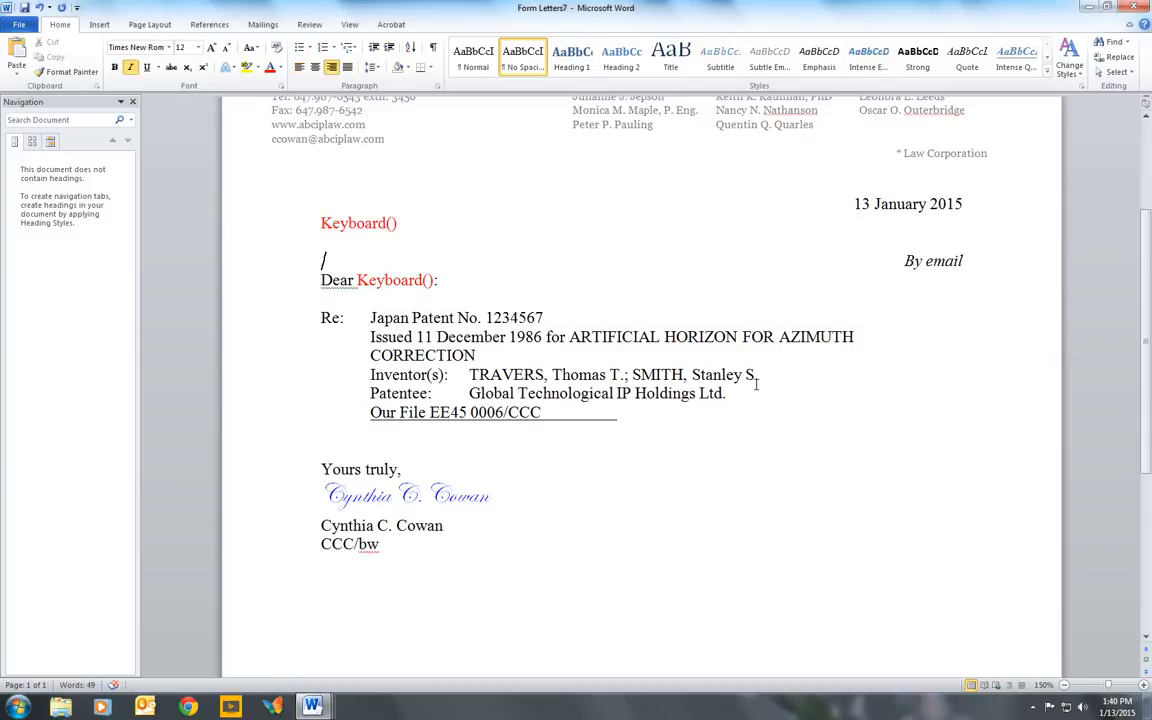
key("ctrl+Right")
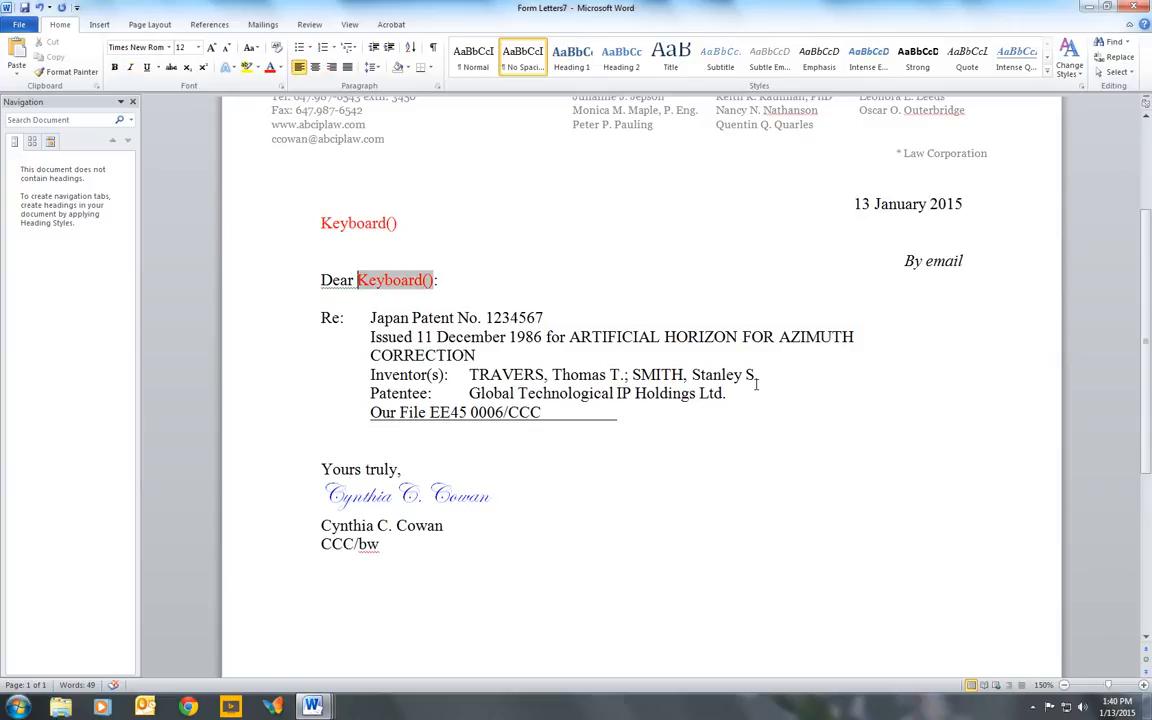
key("shift+Right")
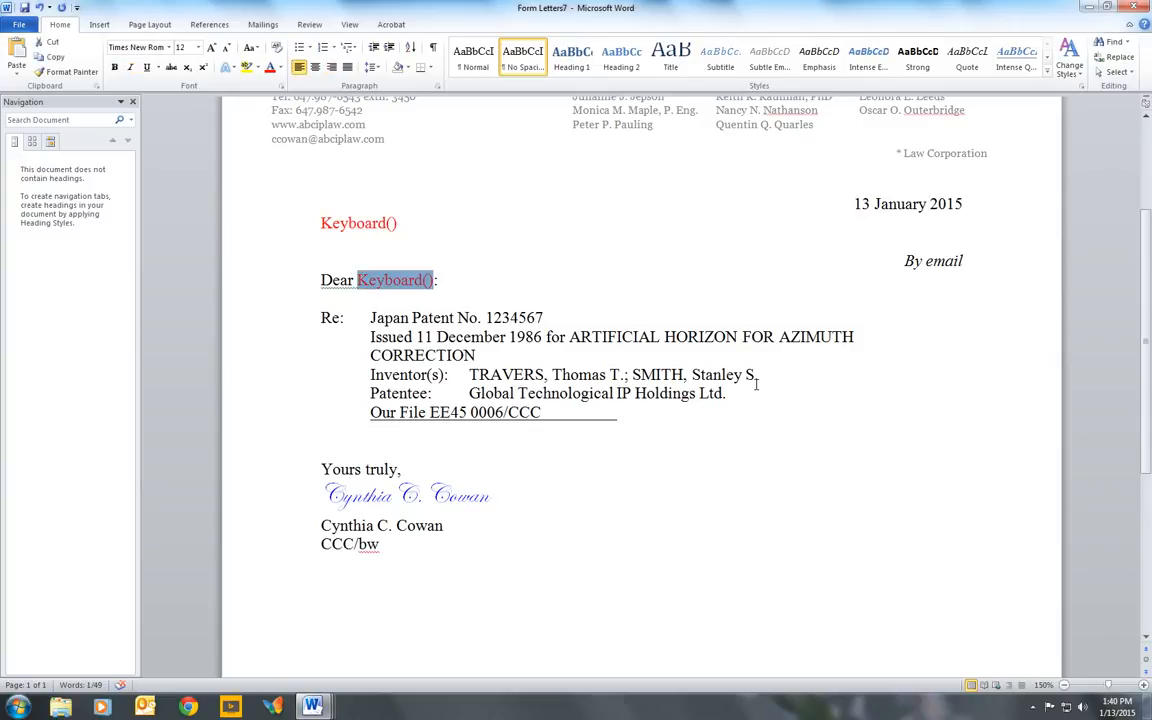
key("Delete")
key("Delete")
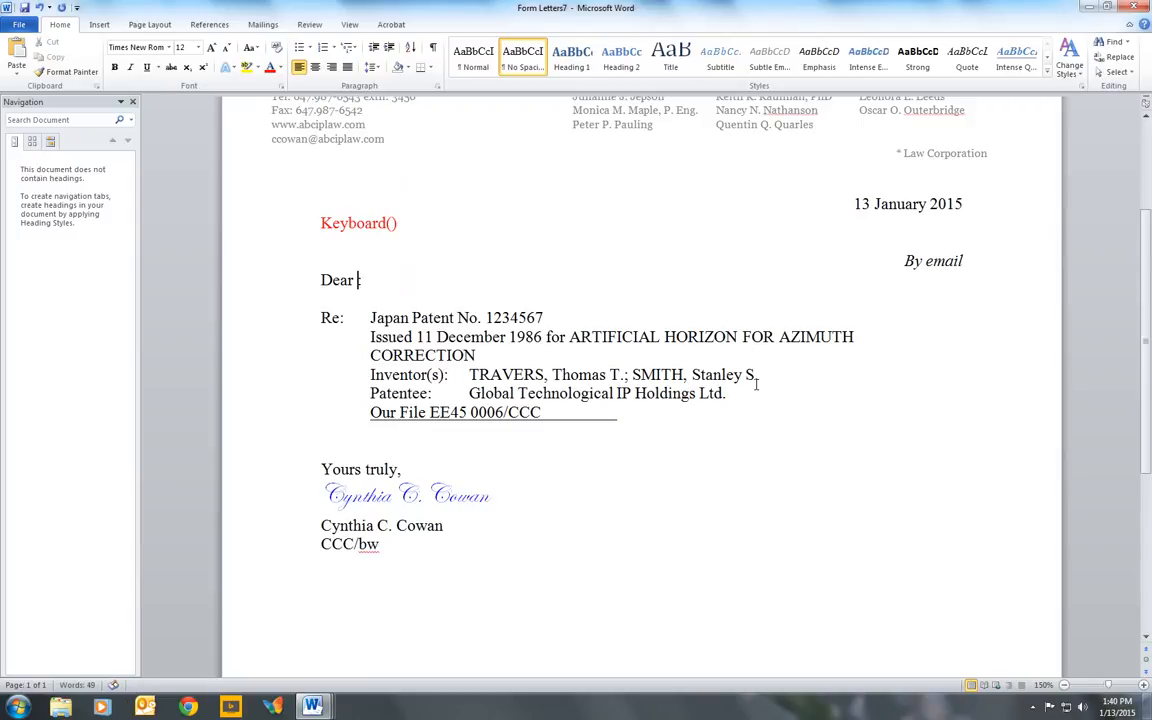
type("Mr. Sm:ith:")
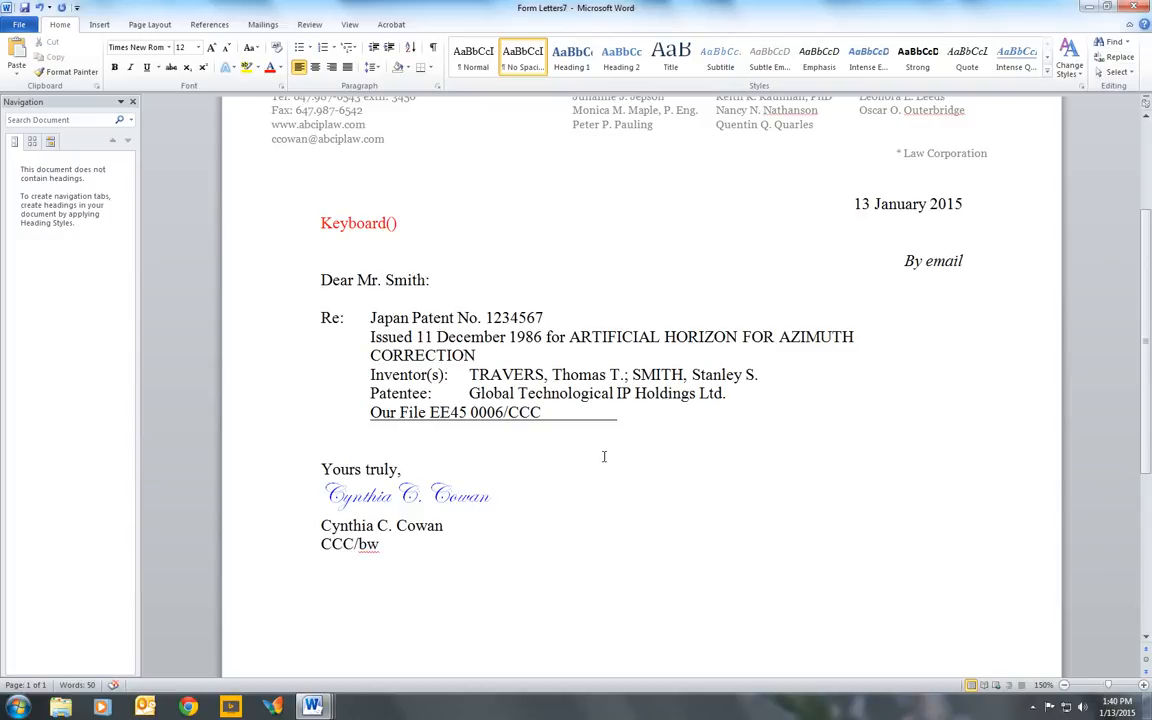
- Add a line of filler body text between the "Our File" line and the closing
left_click(590, 430)
key("Return")
type("kjkjkljkjkl")
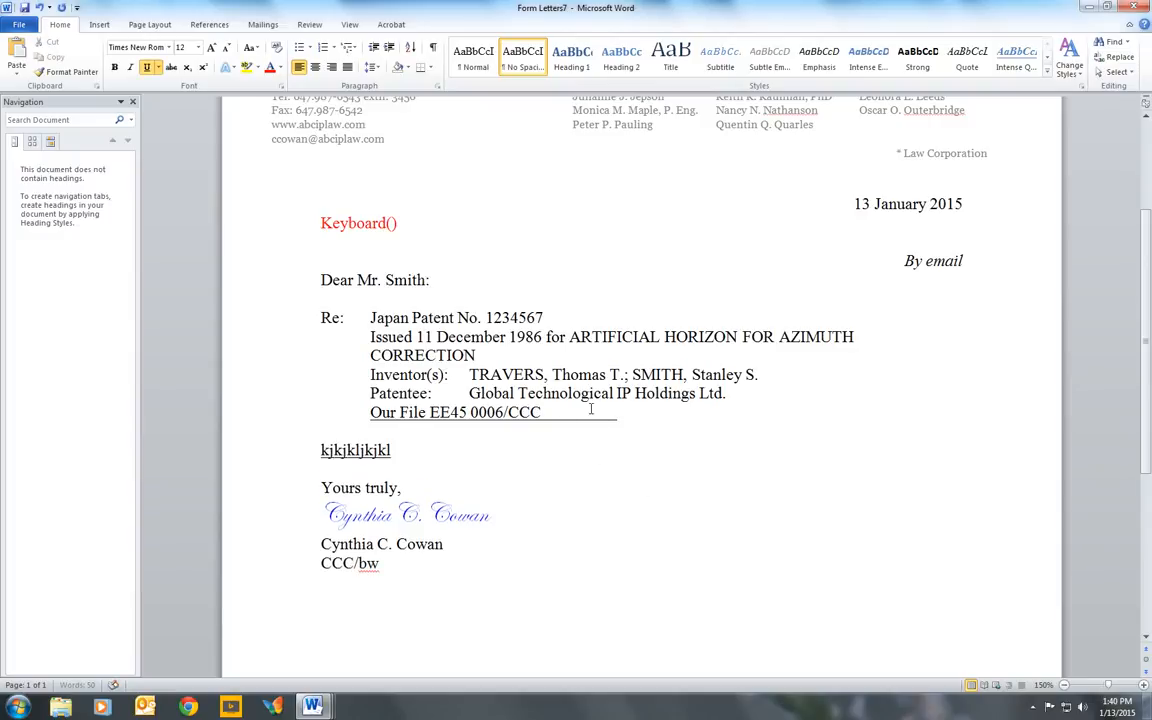
type("j")
- Generate a Letter to Client for docket EE45 0006 with fax as the sending method
left_click(273, 707)
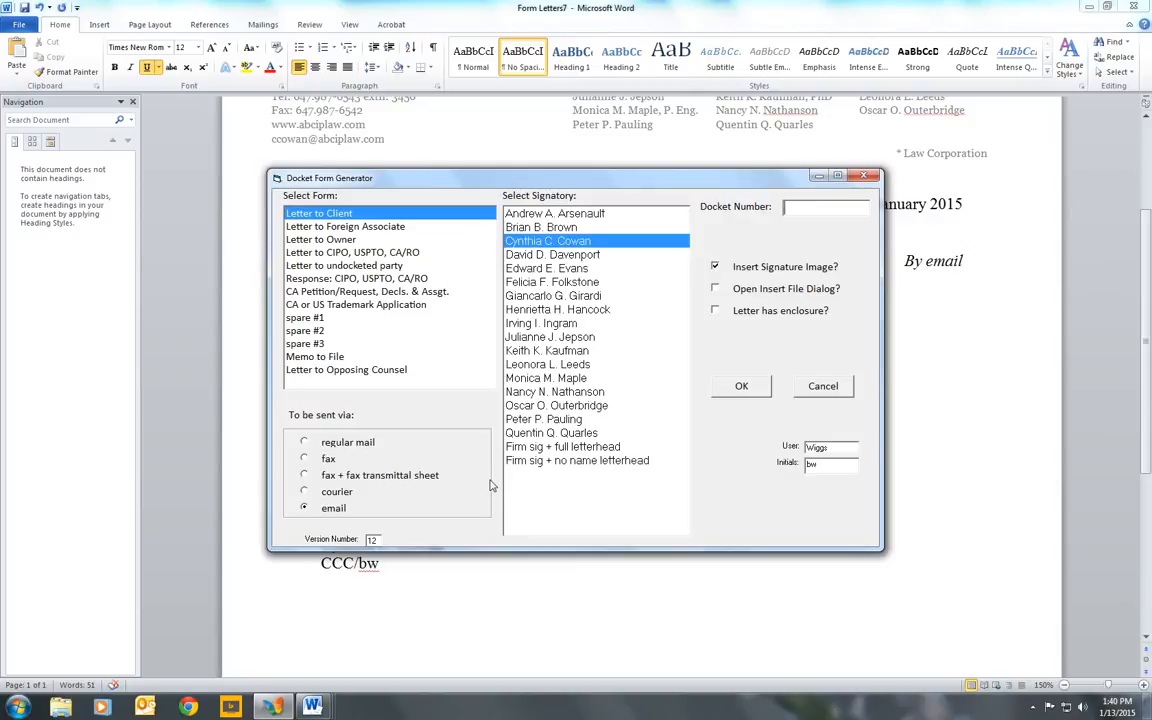
left_click(304, 459)
left_click(844, 207)
type("EE46")
type(" 00")
type("06")
left_click(744, 387)
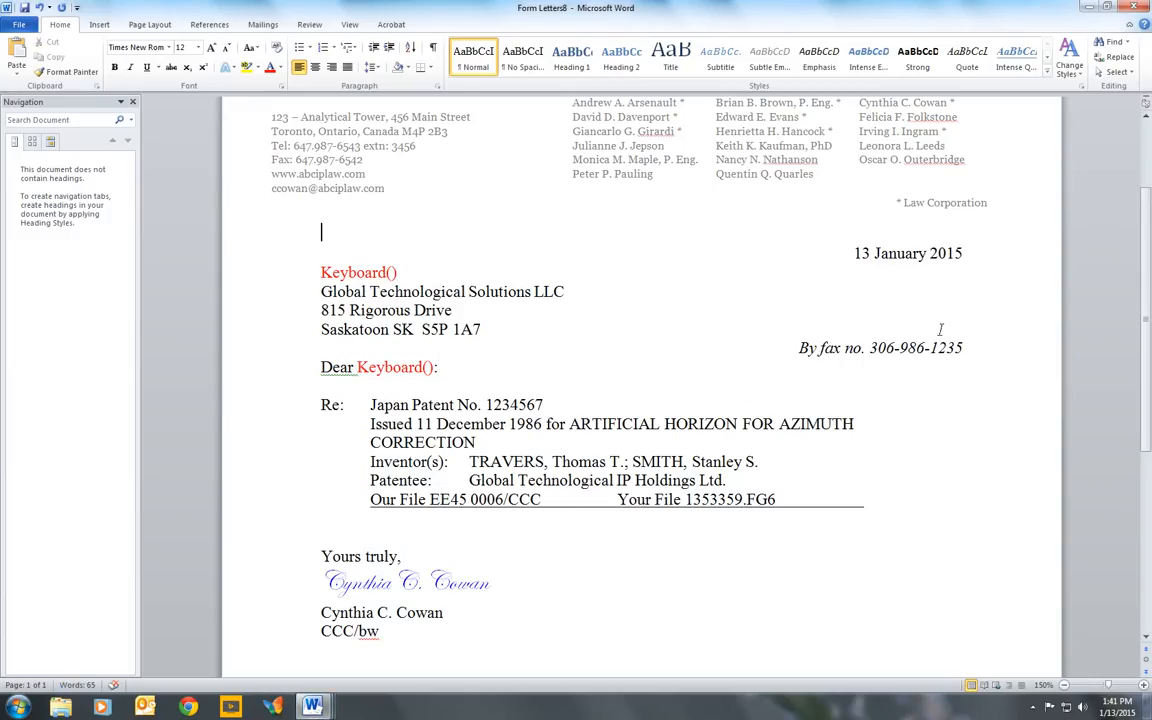
- Highlight the fax number line and review the rest of the generated fax letter
left_click_drag(964, 347, 760, 347)
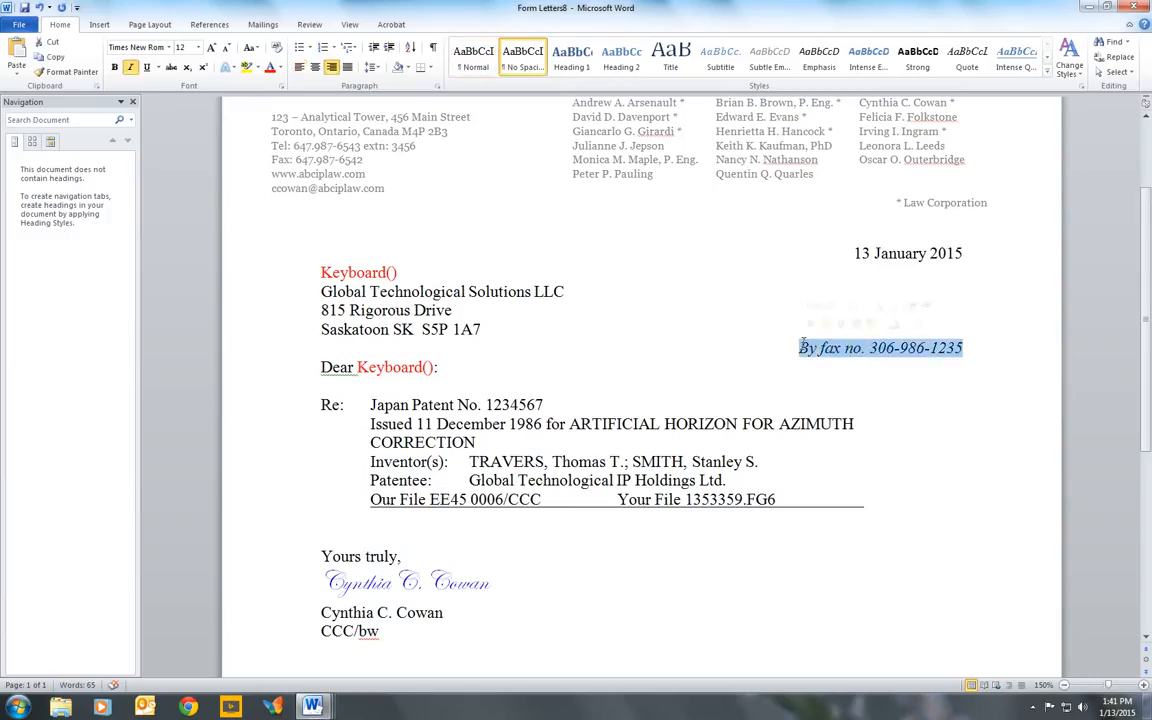
scroll(707, 344, "up", 3)
scroll(707, 344, "down", 3)
scroll(826, 354, "down", 1)
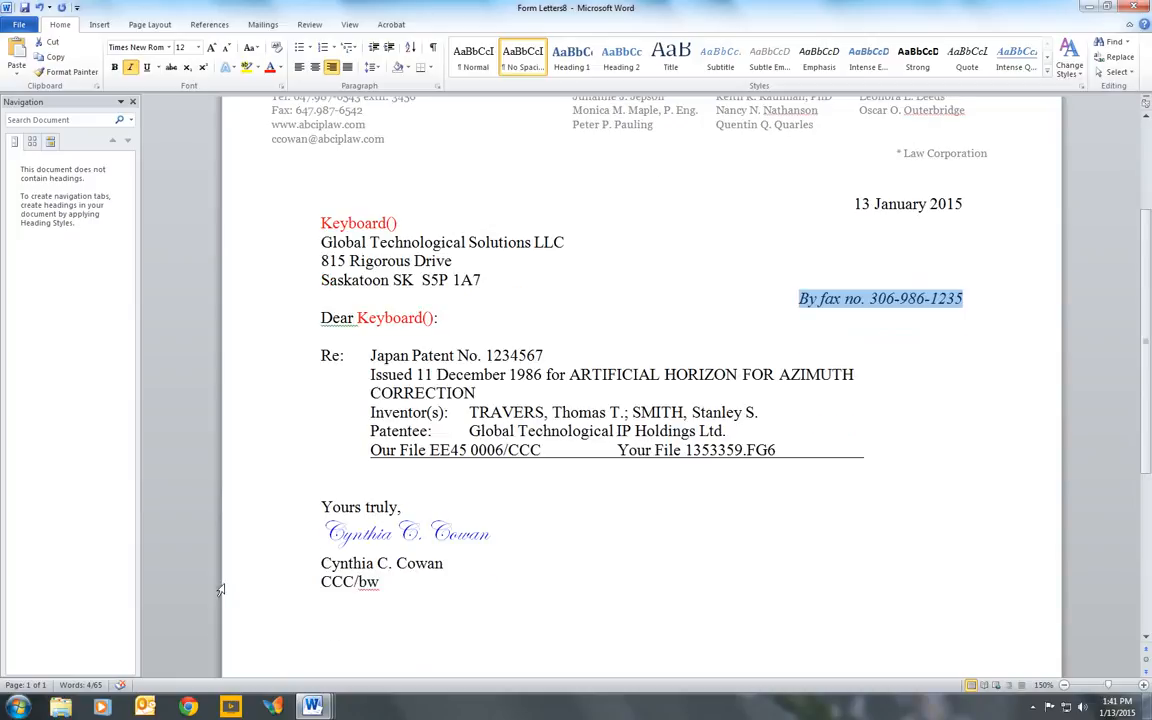
- Generate a Letter to Client for docket EE45 0006 sent via fax + fax transmittal sheet and review its fax cover sheet
left_click(281, 708)
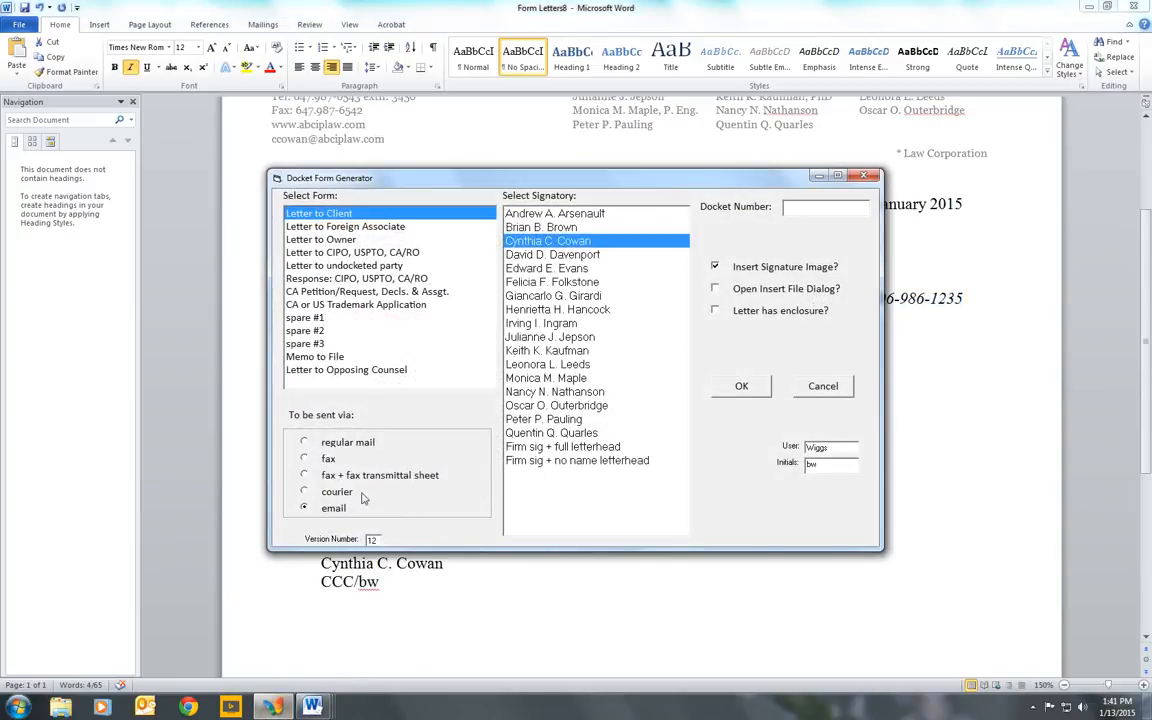
left_click(305, 476)
left_click(821, 206)
type("EE45 0006")
left_click(741, 388)
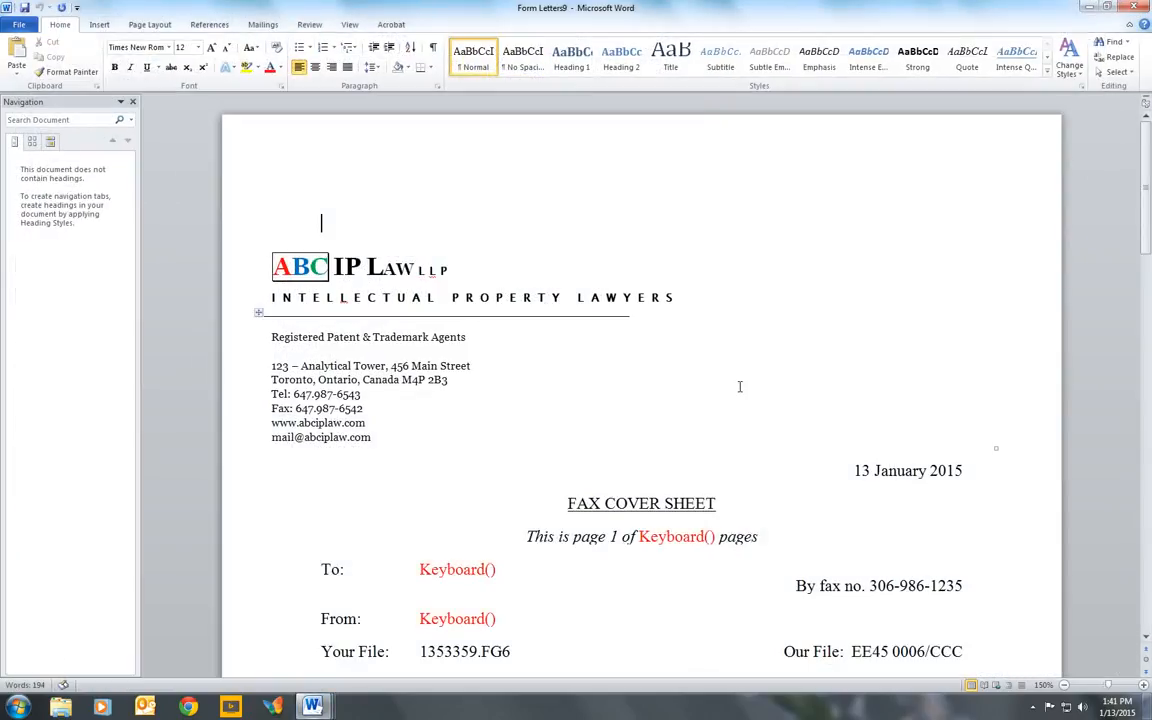
scroll(740, 387, "down", 1)
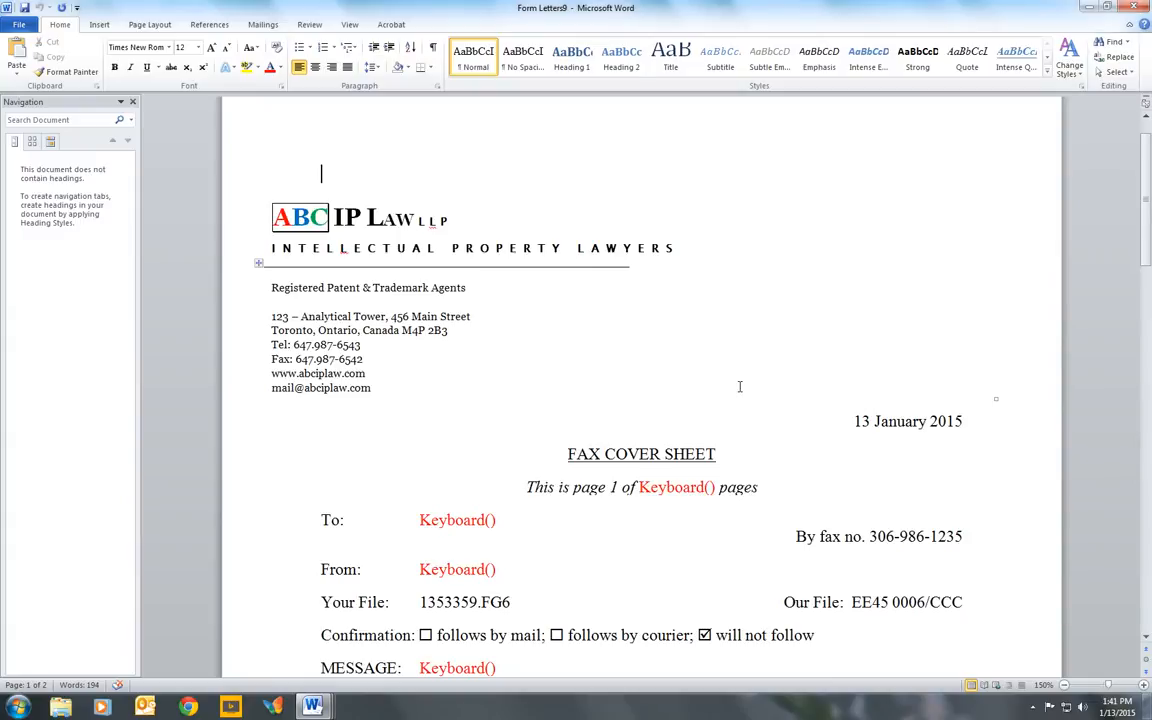
scroll(740, 386, "down", 5)
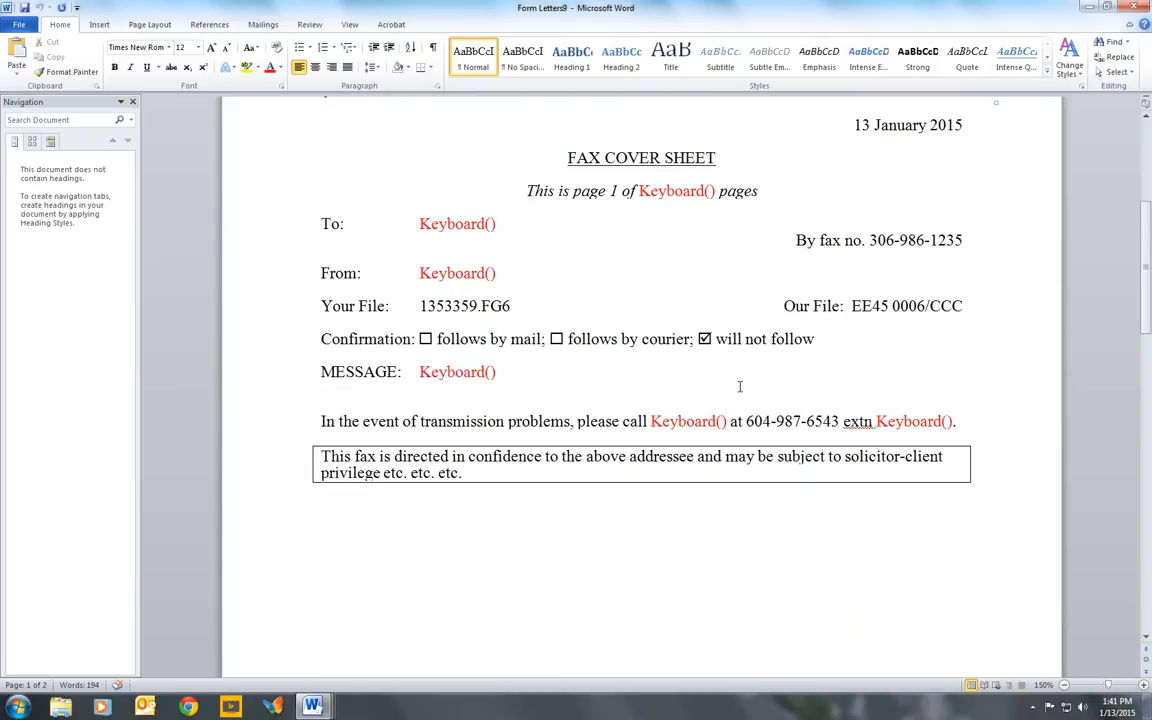
- Review the generated fax letter that follows the cover sheet, down to its signature block
left_click(492, 457)
left_click(504, 456)
scroll(504, 456, "down", 15)
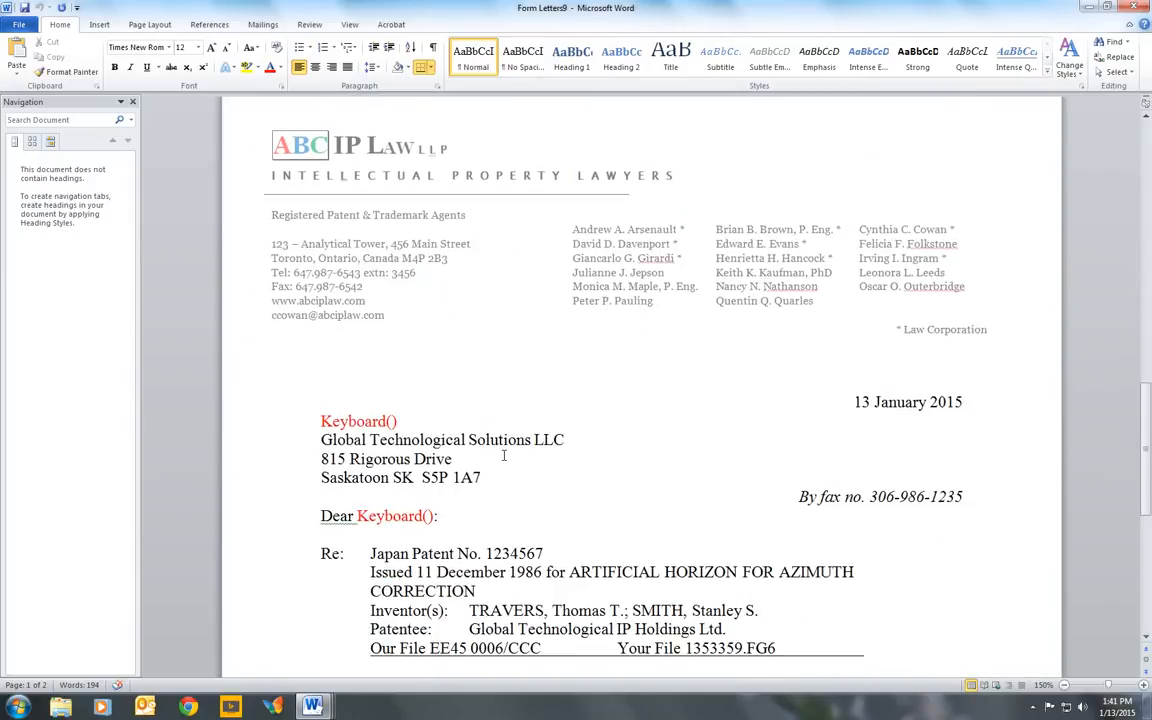
scroll(504, 456, "down", 3)
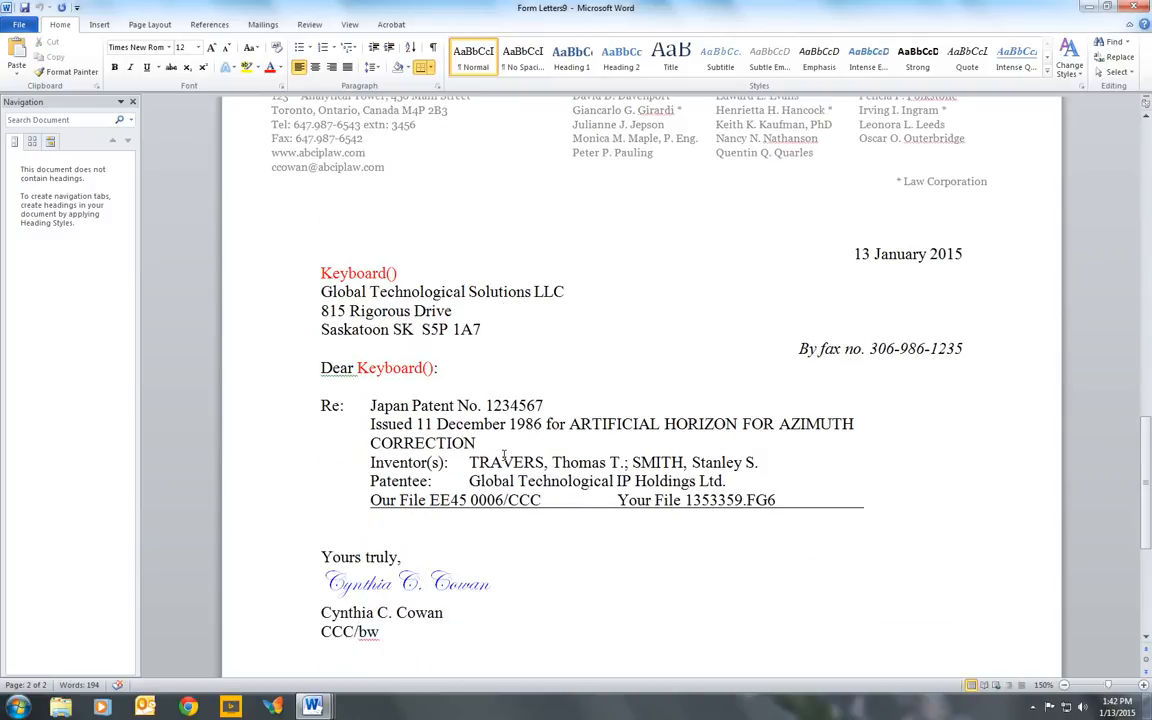
scroll(504, 456, "down", 2)
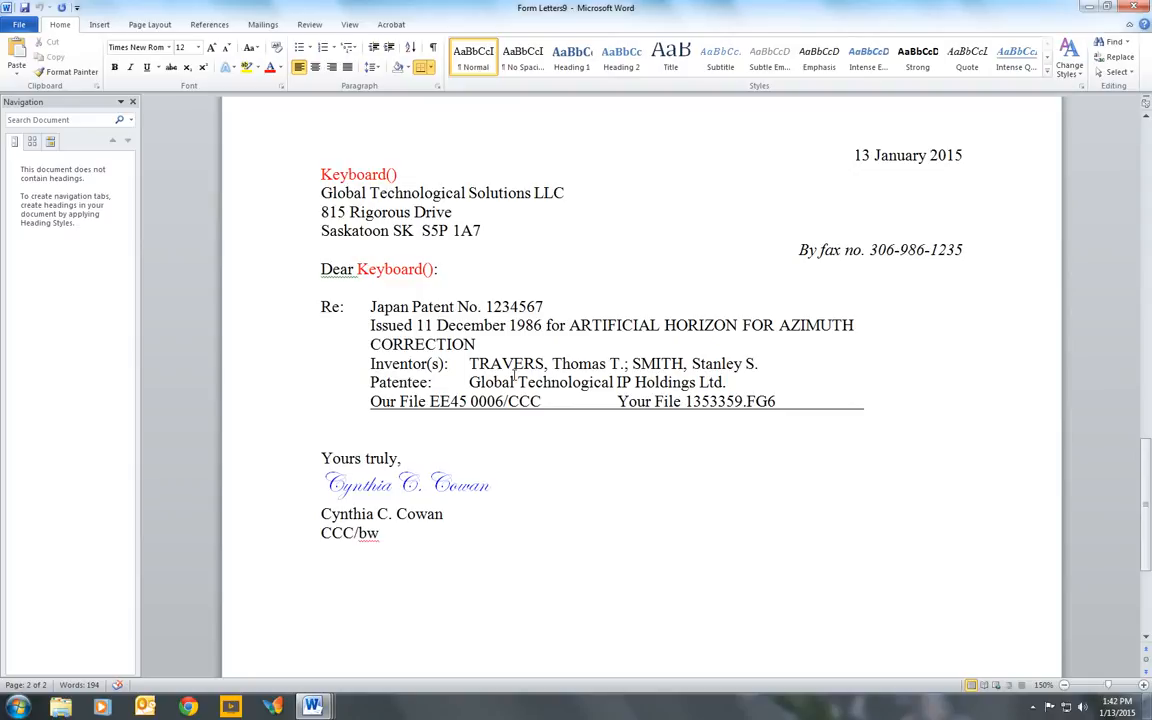
- Generate a Letter to CIPO, USPTO, CA/RO for docket BG22 0003 sent via courier and review the resulting letter
left_click(273, 707)
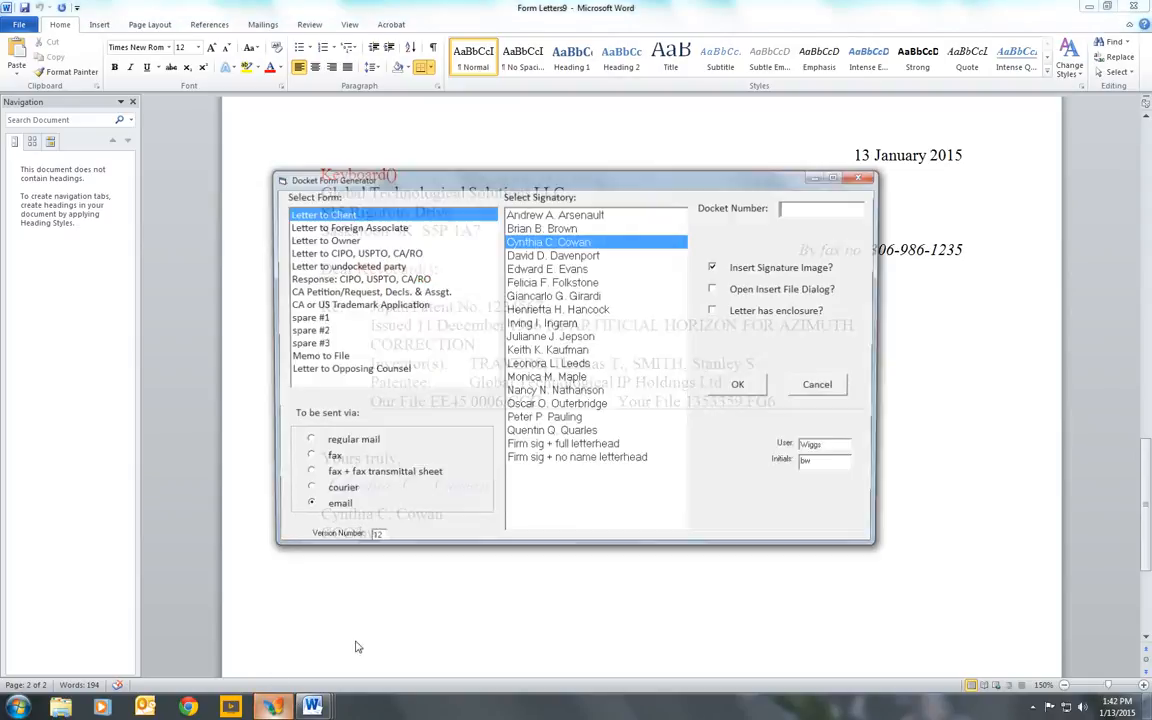
left_click(304, 491)
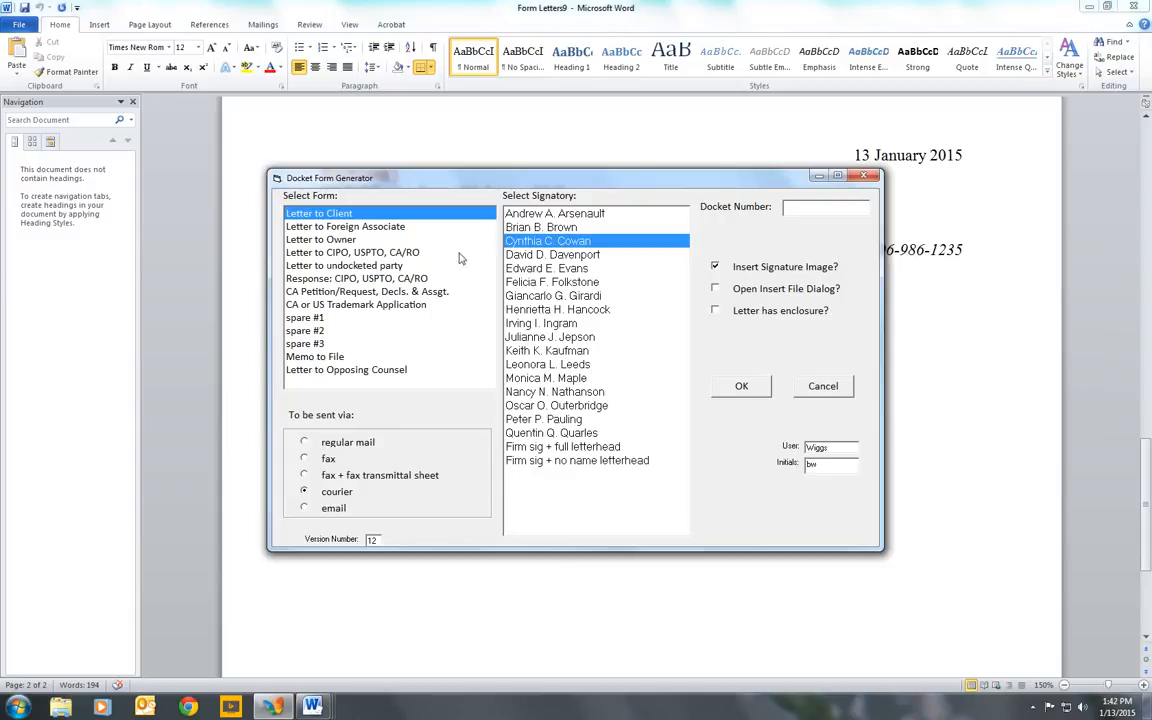
left_click(386, 280)
left_click(380, 253)
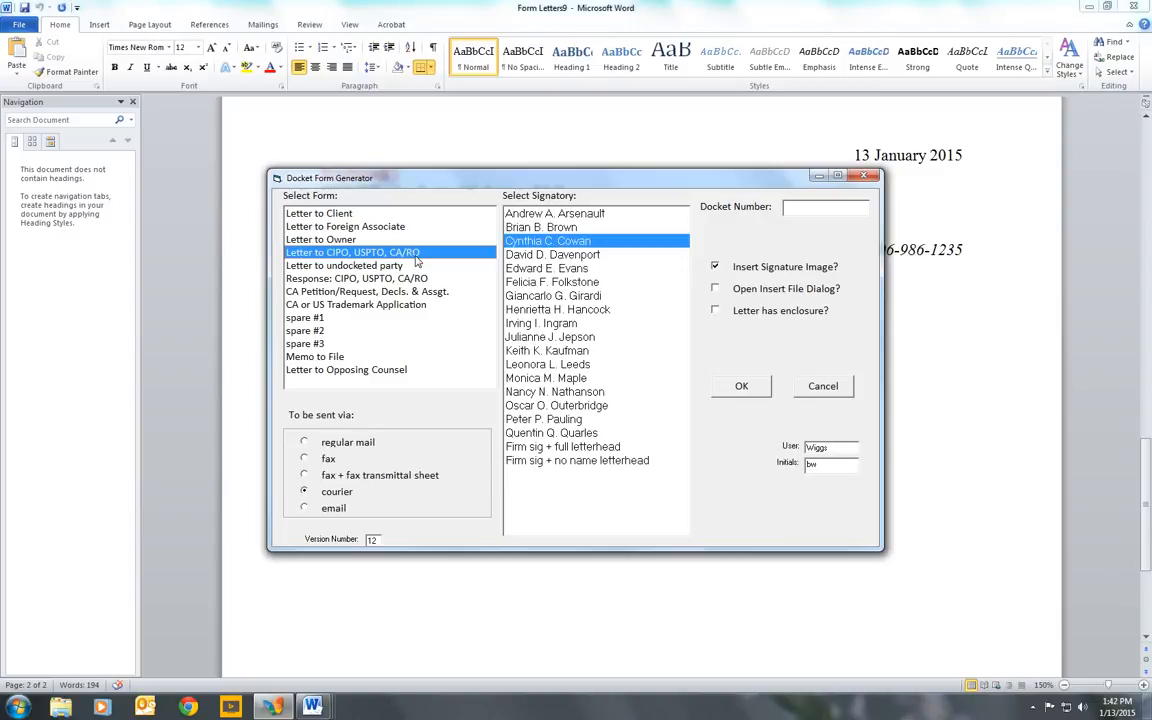
left_click(807, 204)
type("BG22 0003")
left_click(746, 389)
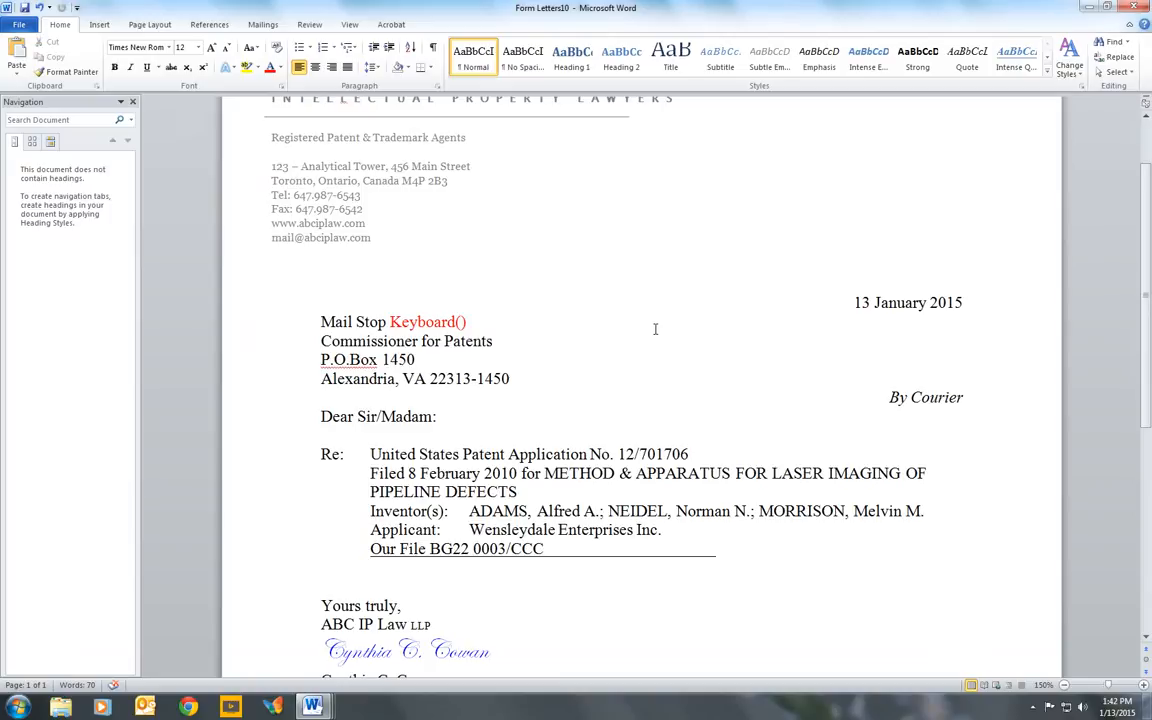
scroll(557, 454, "up", 2)
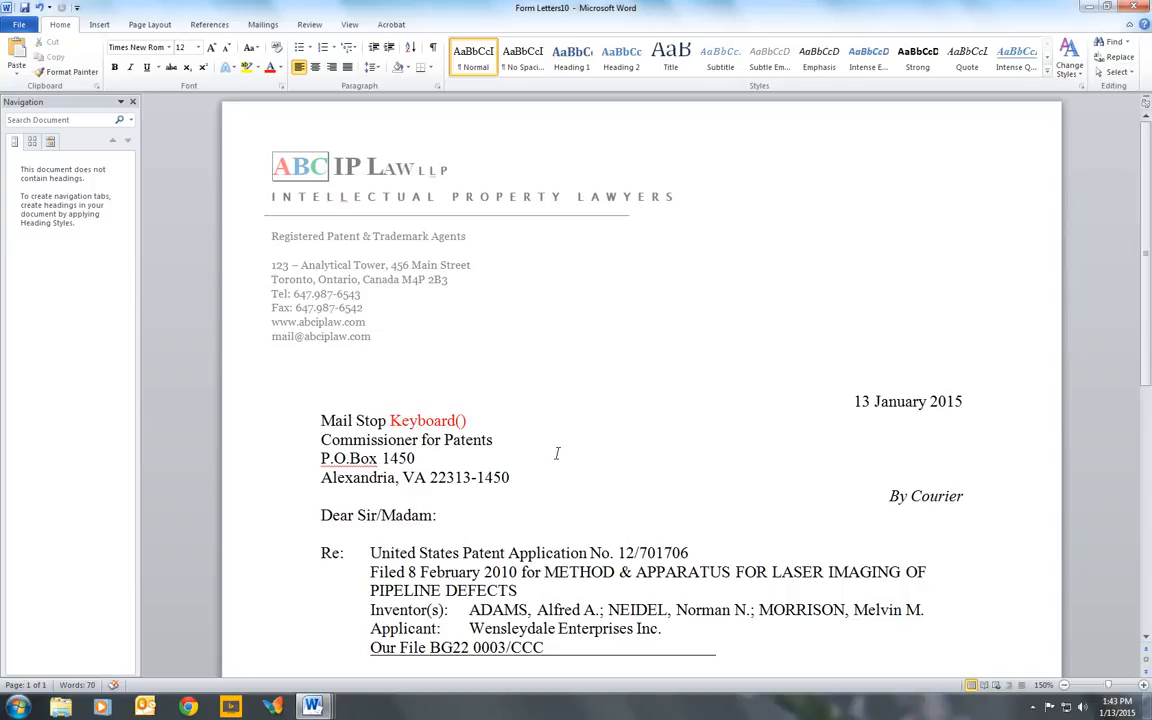
scroll(557, 453, "down", 3)
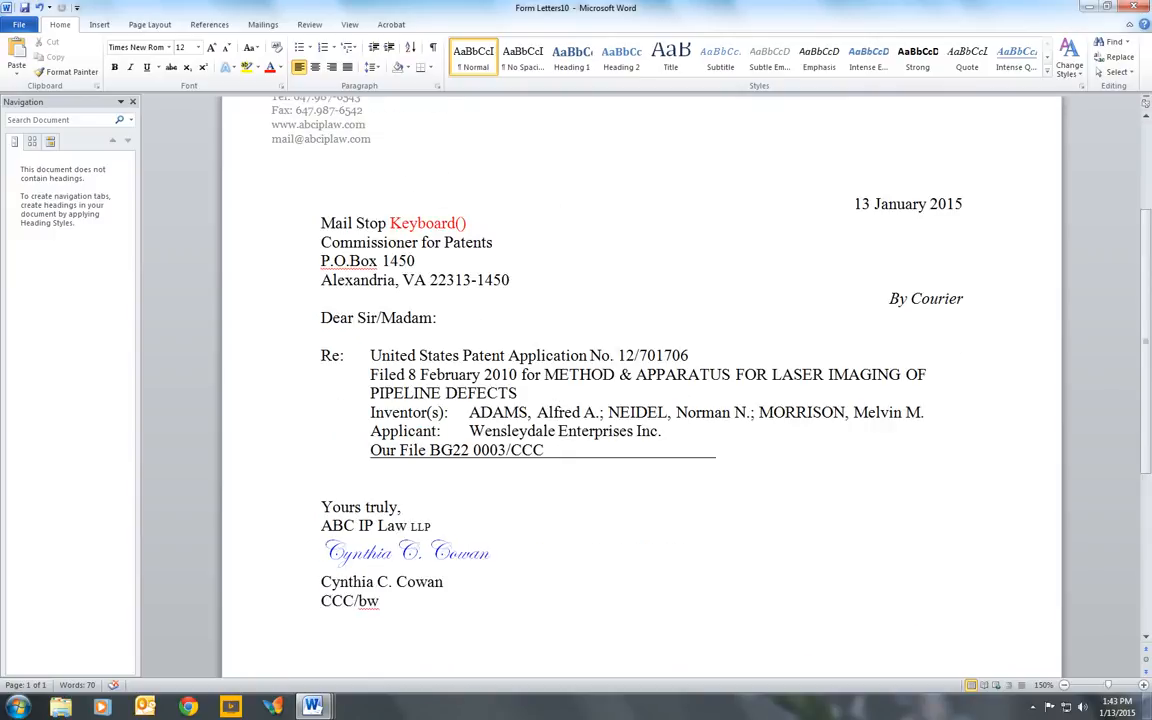
- Generate a Response: CIPO, USPTO, CA/RO form for docket BG22 0003
left_click(273, 708)
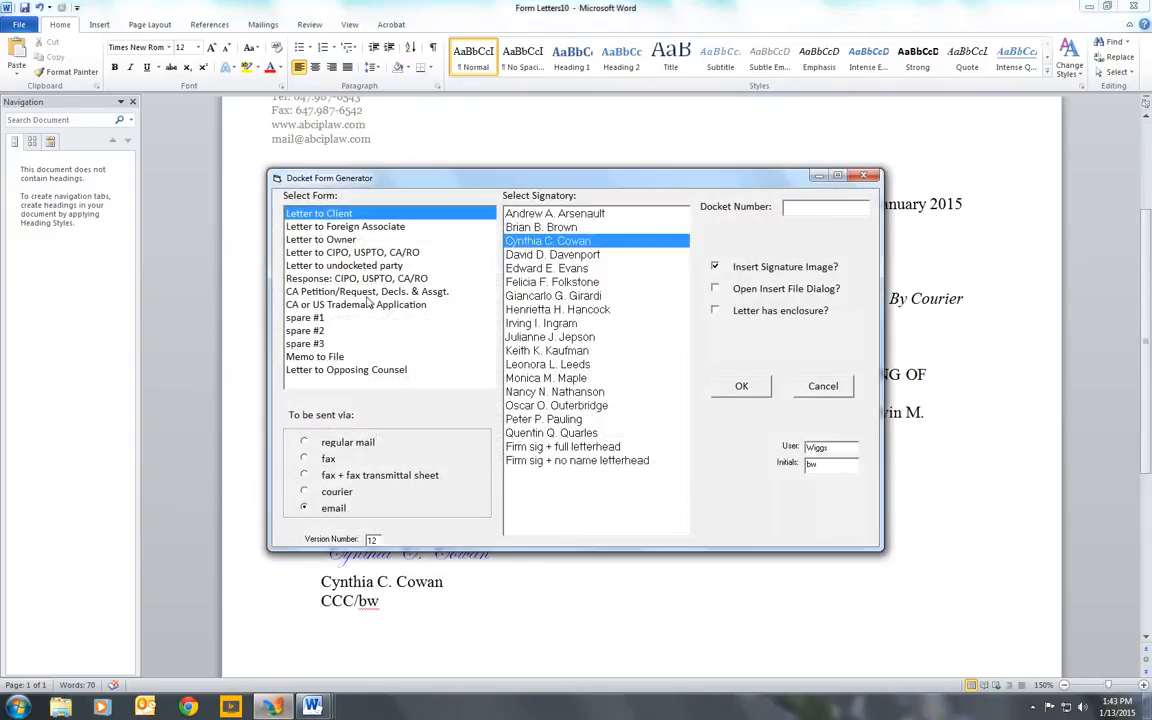
left_click(335, 278)
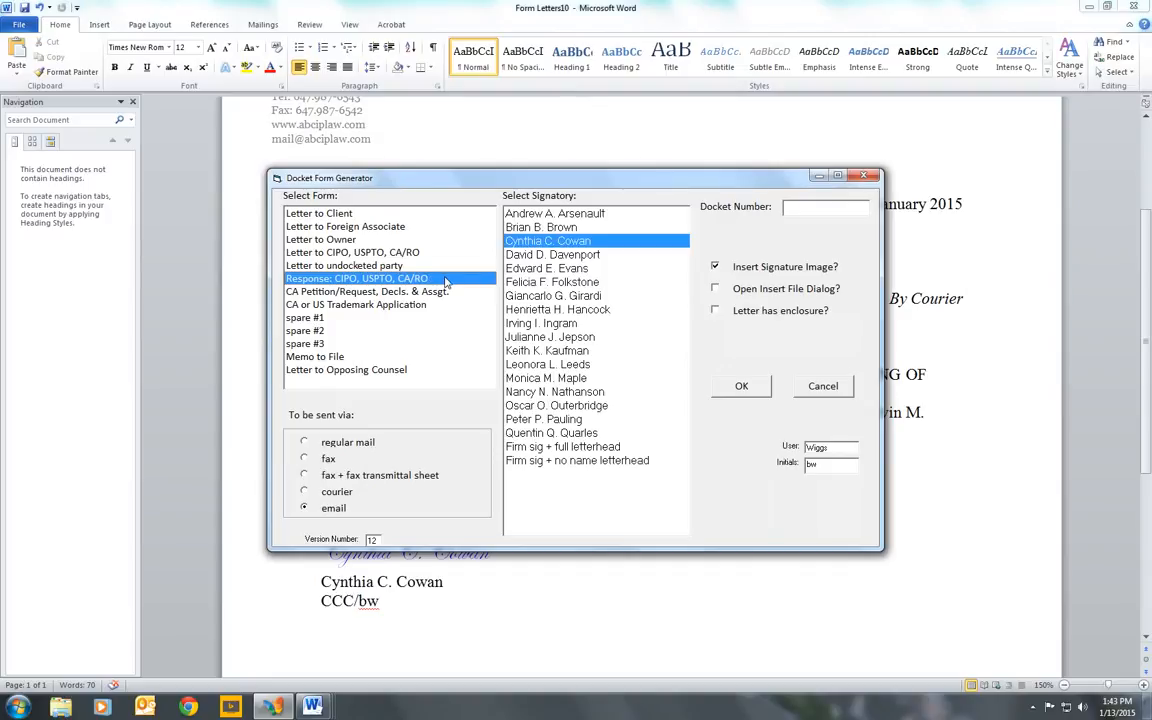
left_click(802, 206)
type("BG22 0003")
left_click(745, 387)
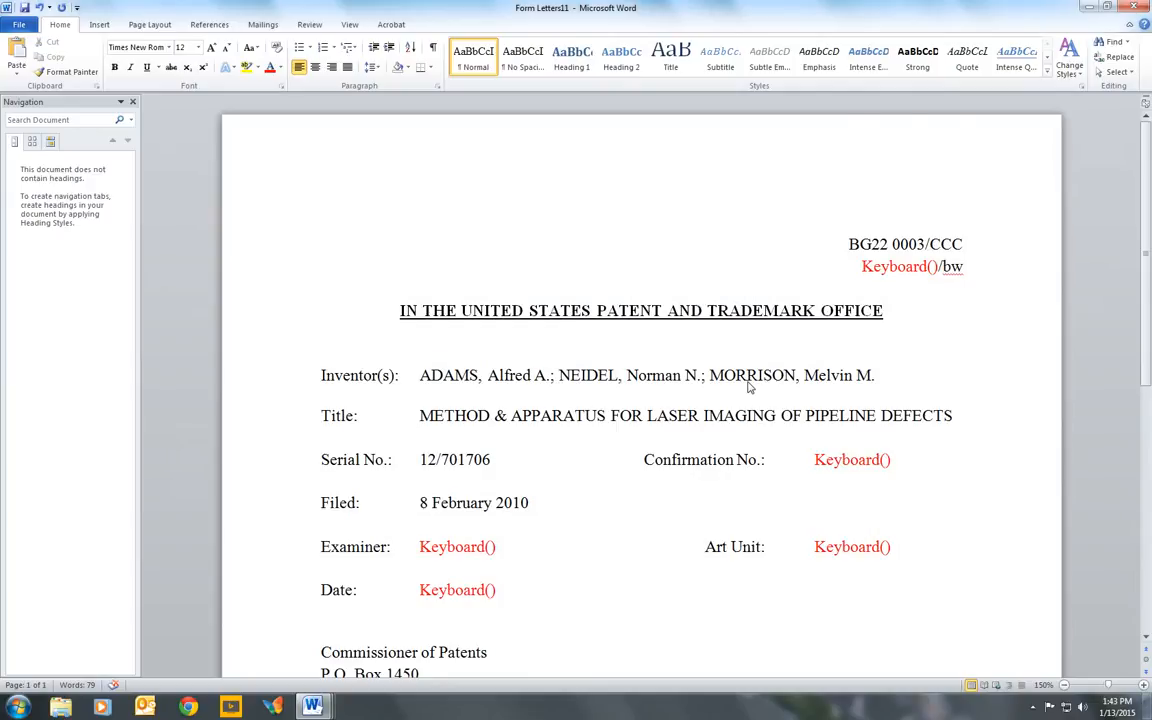
- Review the generated response and highlight its closing block from "Respectfully submitted" through the email line
scroll(748, 388, "down", 3)
scroll(748, 312, "up", 1)
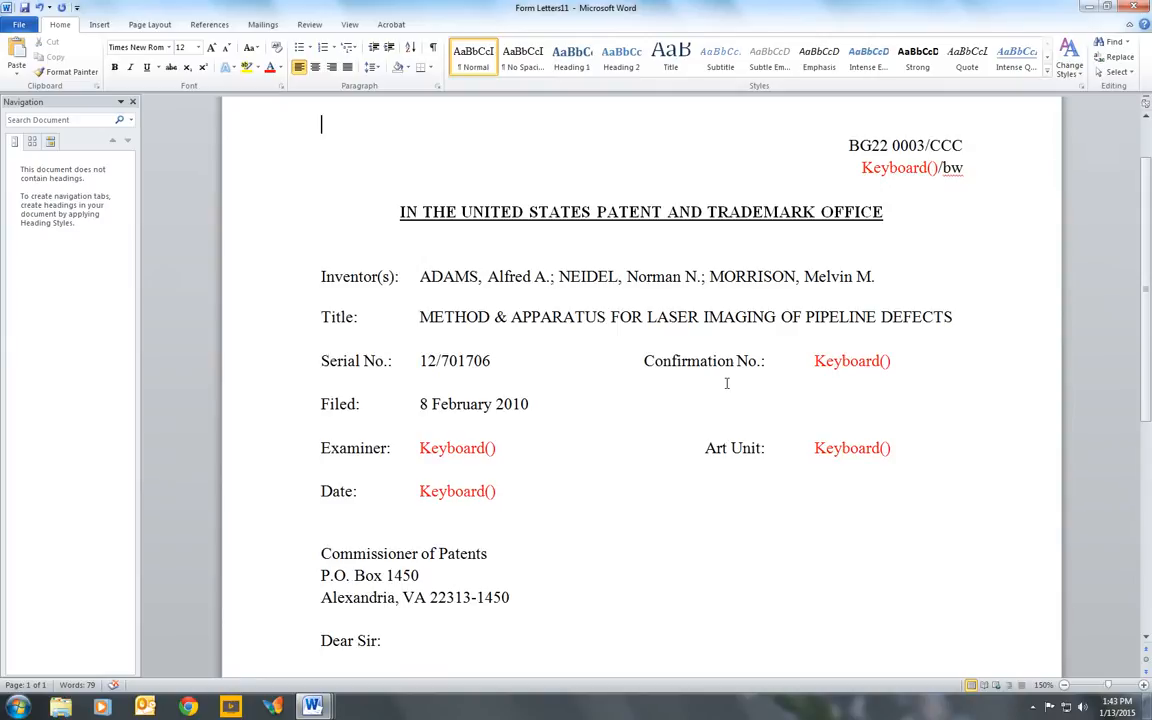
scroll(727, 383, "down", 4)
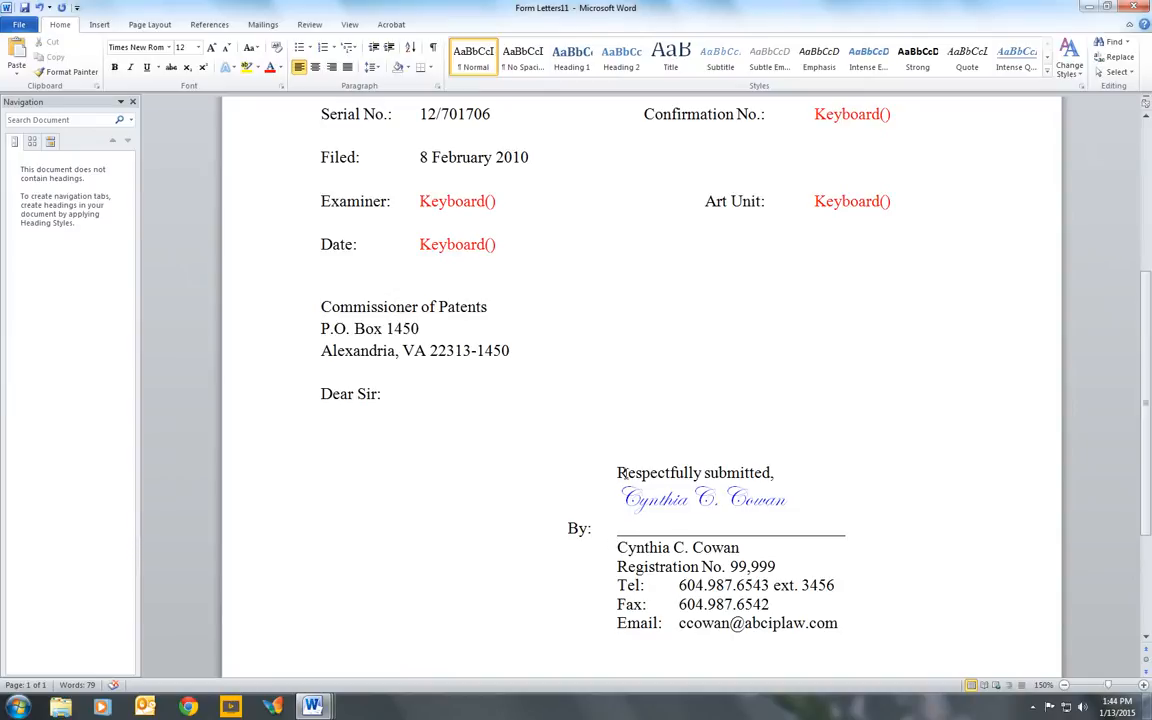
mouse_move(617, 472)
left_mouse_down()
mouse_move(720, 623)
mouse_move(847, 623)
left_mouse_up()
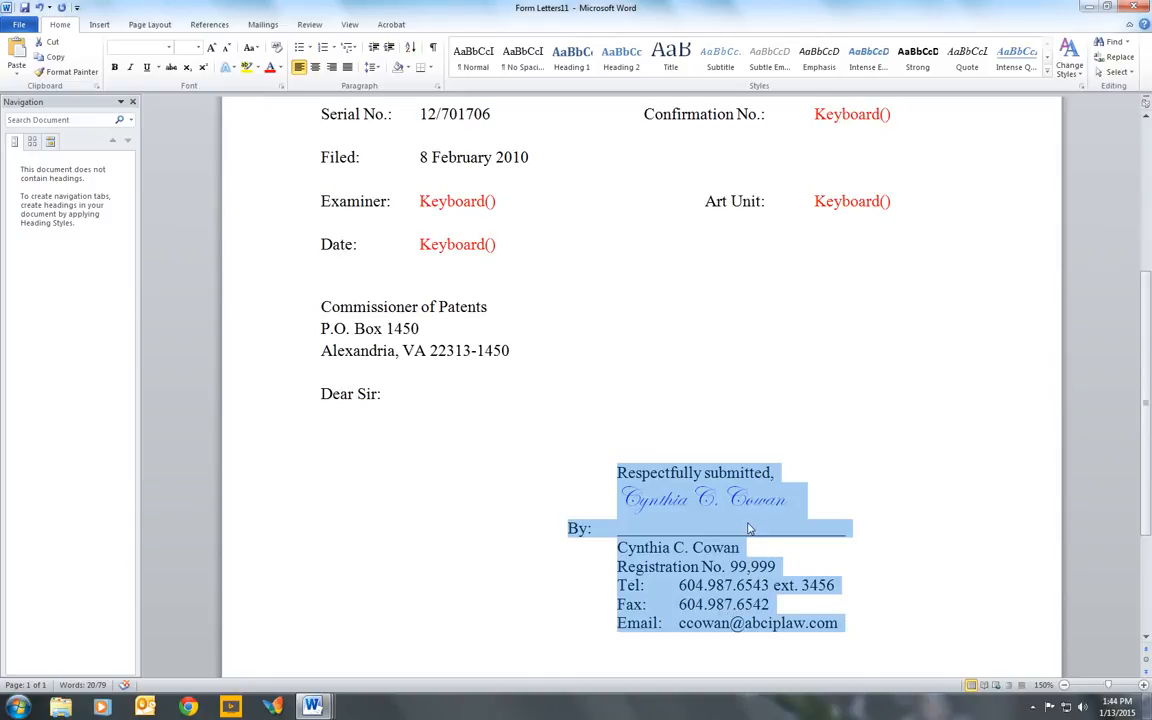
scroll(748, 528, "down", 1)
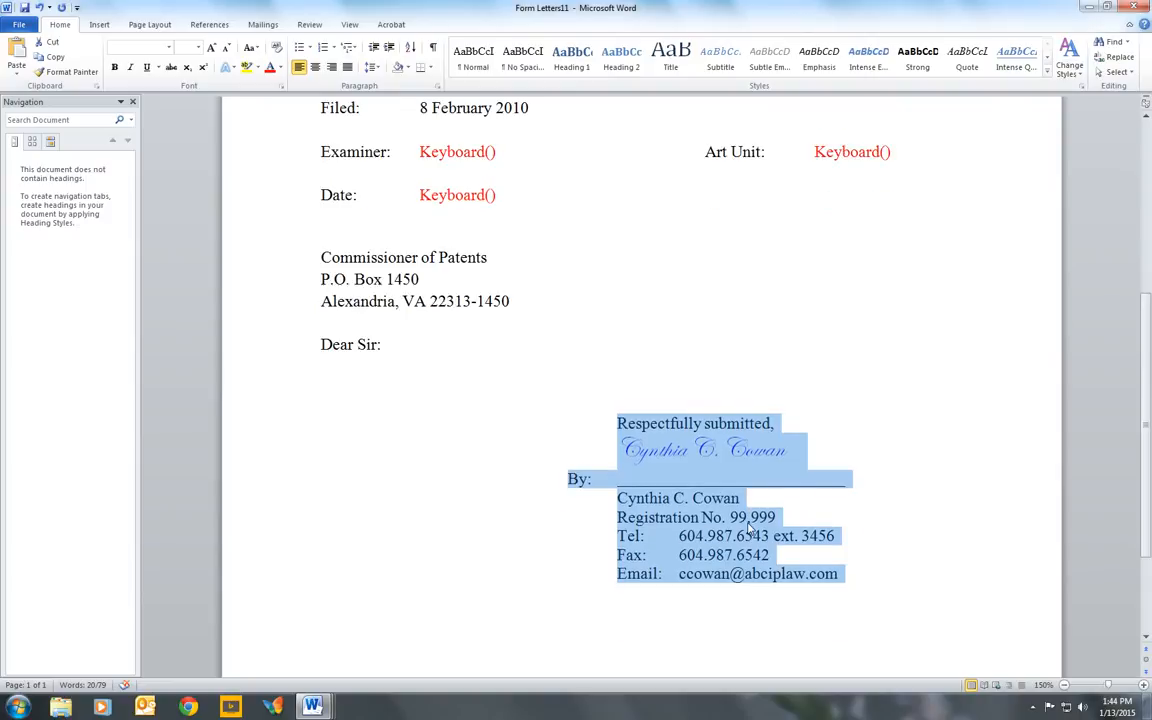
- Generate a Response: CIPO, USPTO, CA/RO form for docket BG22 0003 with the Open Insert File Dialog option enabled
left_click(271, 707)
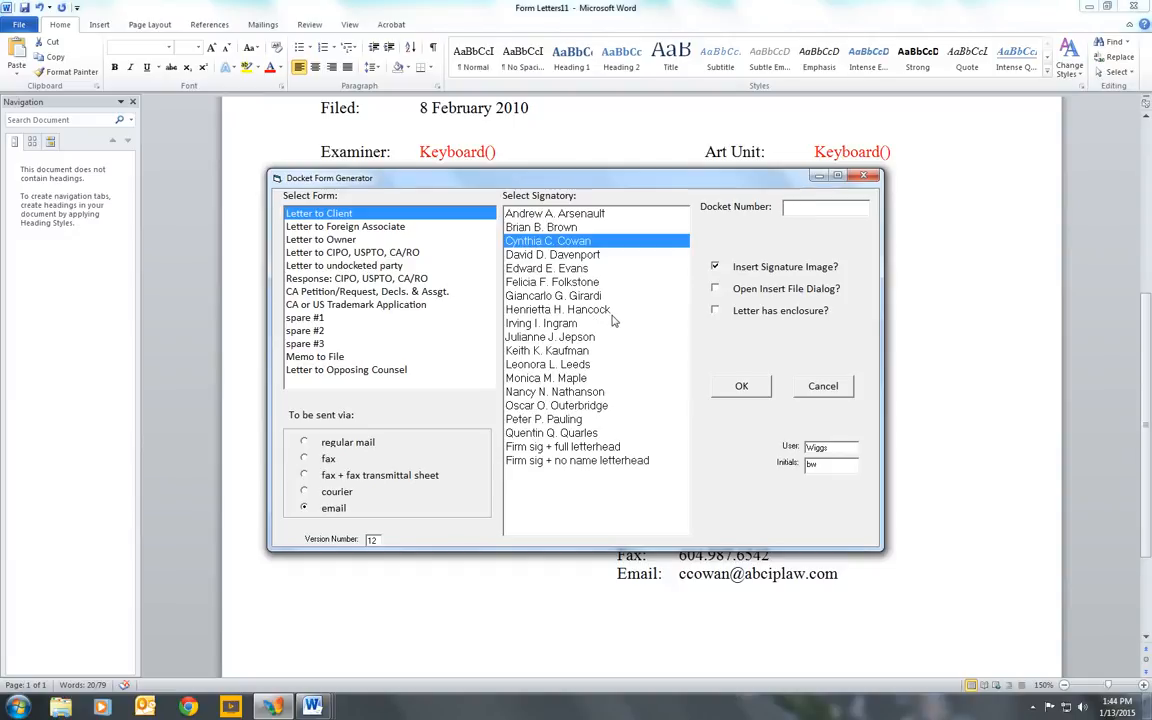
left_click(717, 289)
left_click(365, 278)
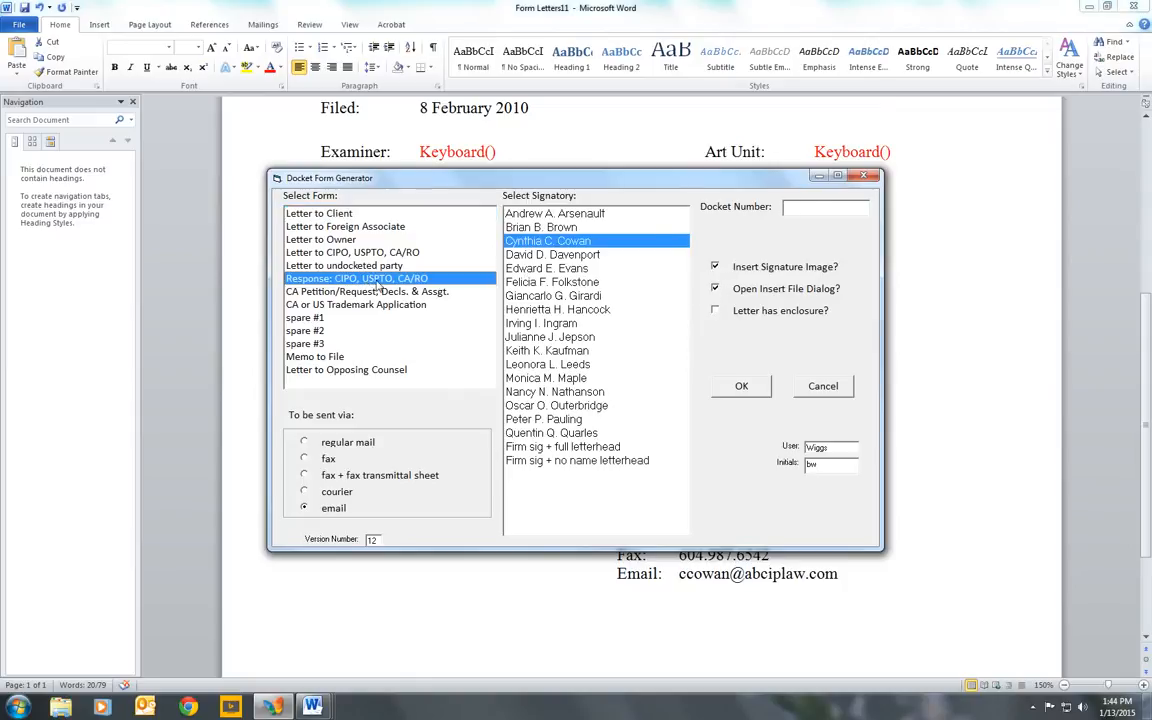
left_click(817, 206)
type("BG22 0003")
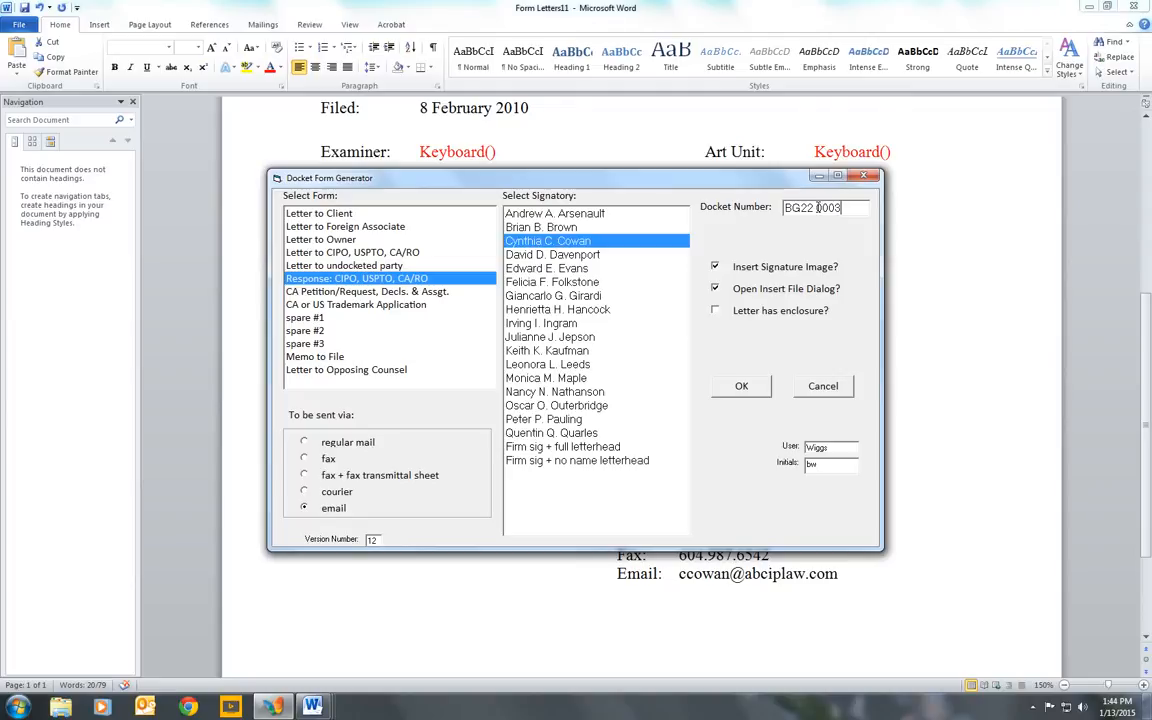
left_click(759, 386)
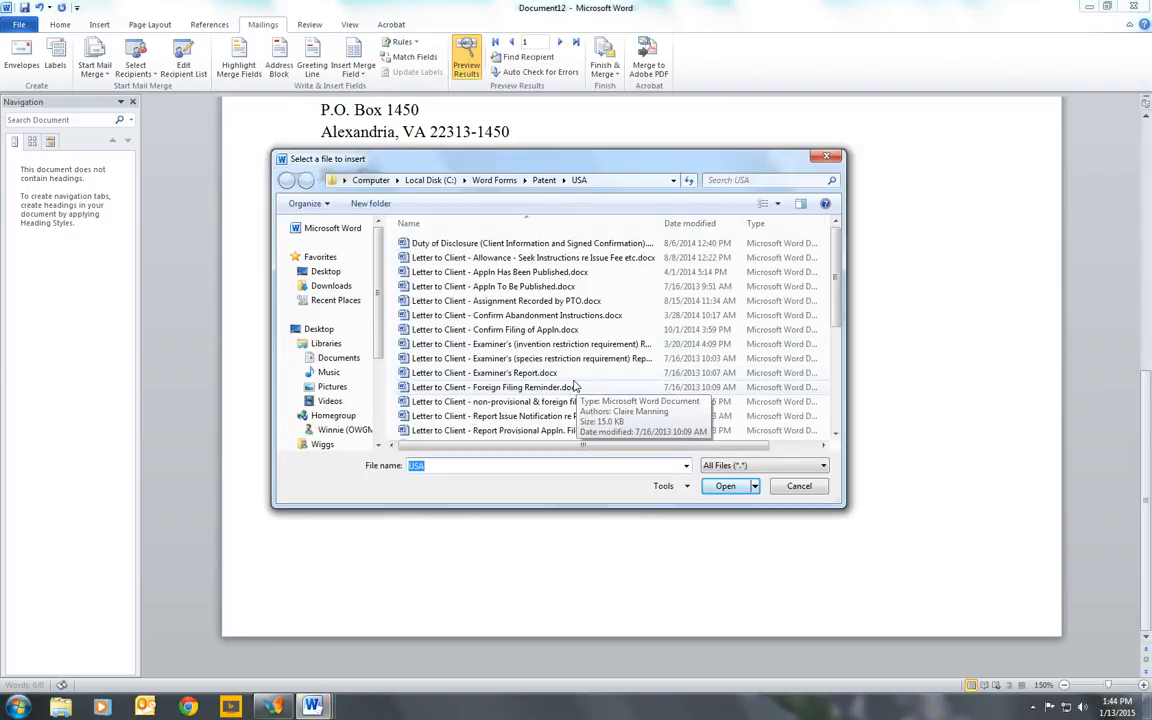
- Insert the file PTO Form - Amendment.docx from the USA patent forms folder into the response
left_click(560, 331)
scroll(560, 336, "down", 5)
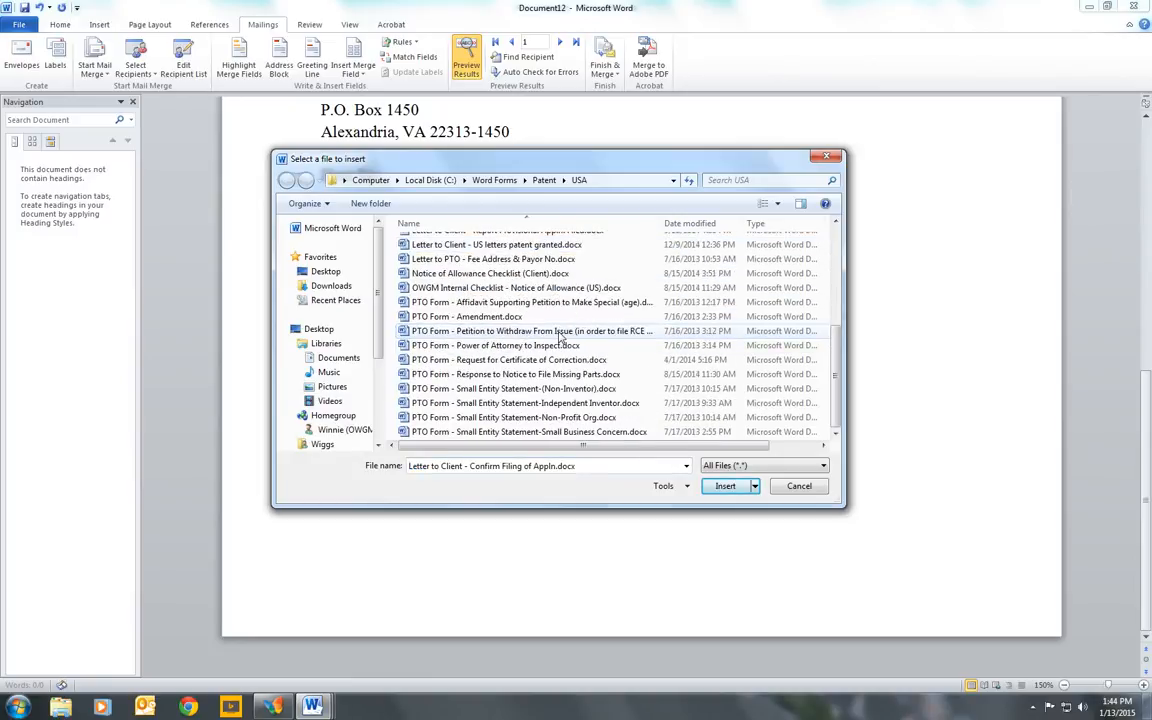
left_click(506, 317)
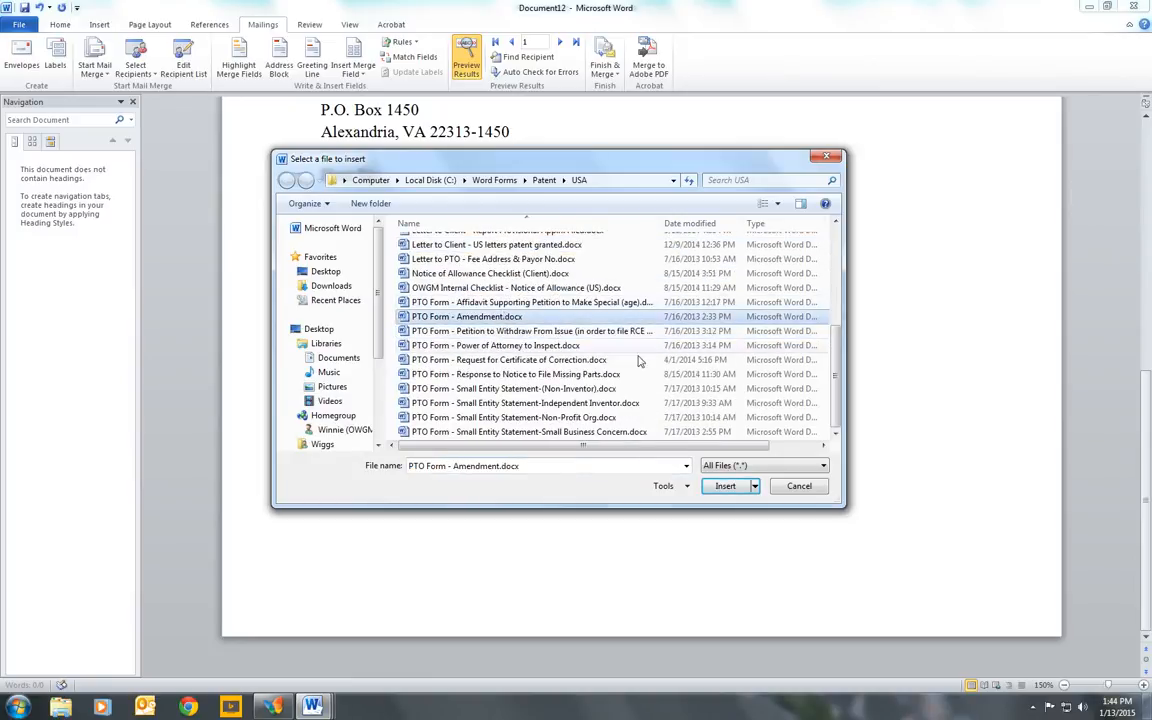
left_click(730, 486)
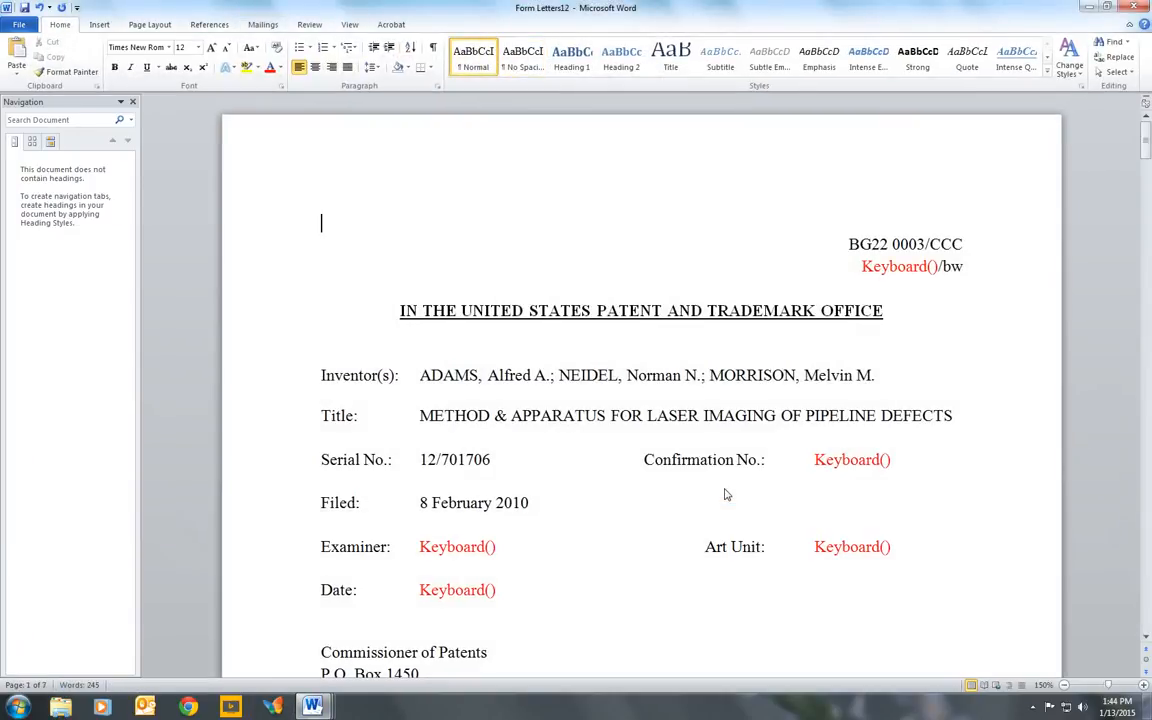
- Examine the generated response's prefilled caption, the inserted Amendment text and the running header on page 2
scroll(726, 494, "down", 1)
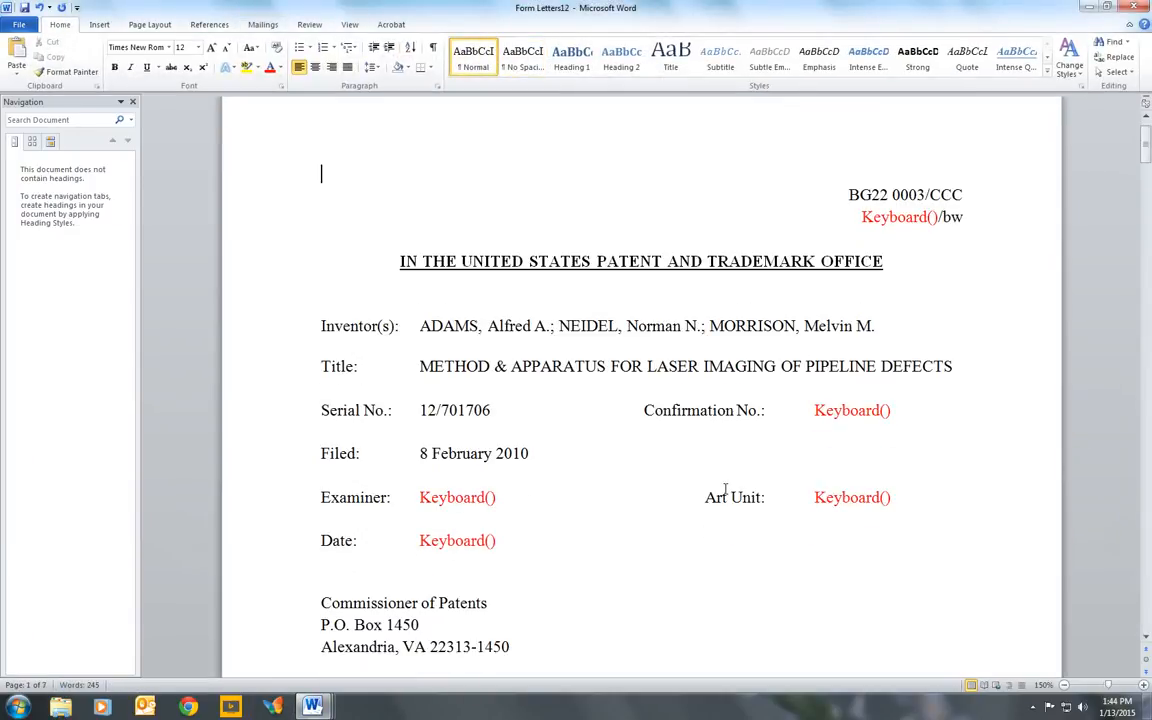
scroll(692, 393, "down", 7)
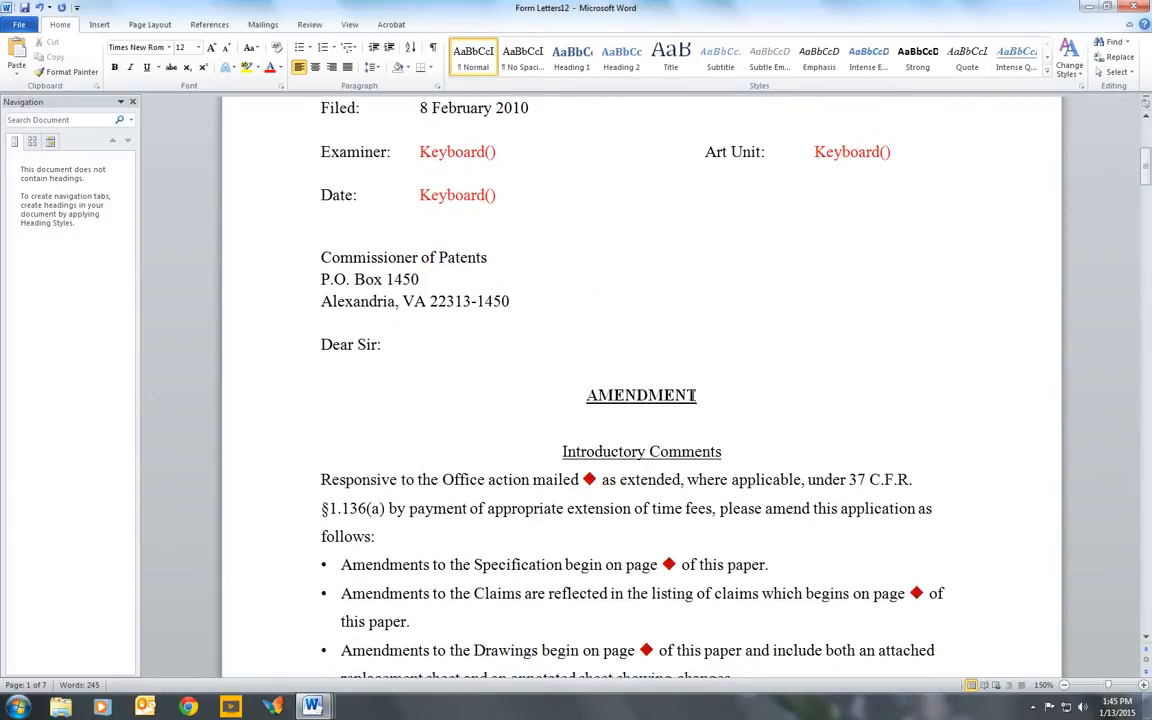
scroll(692, 396, "down", 1)
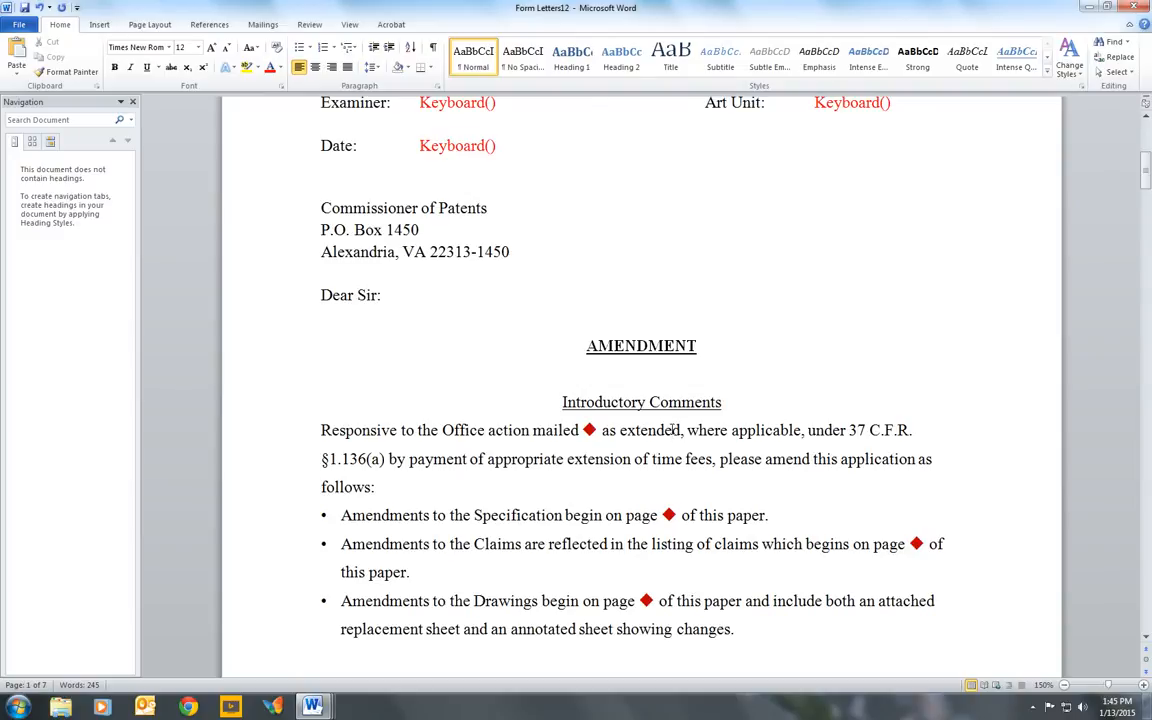
scroll(673, 430, "down", 1)
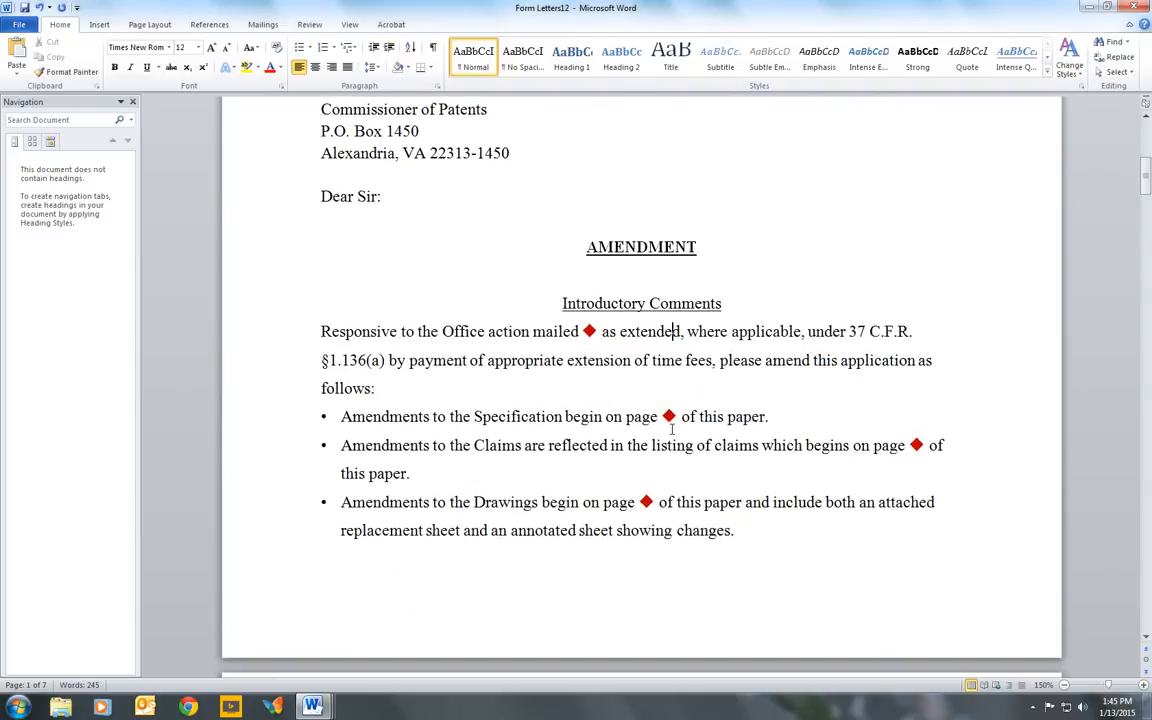
scroll(672, 430, "down", 2)
scroll(672, 429, "down", 1)
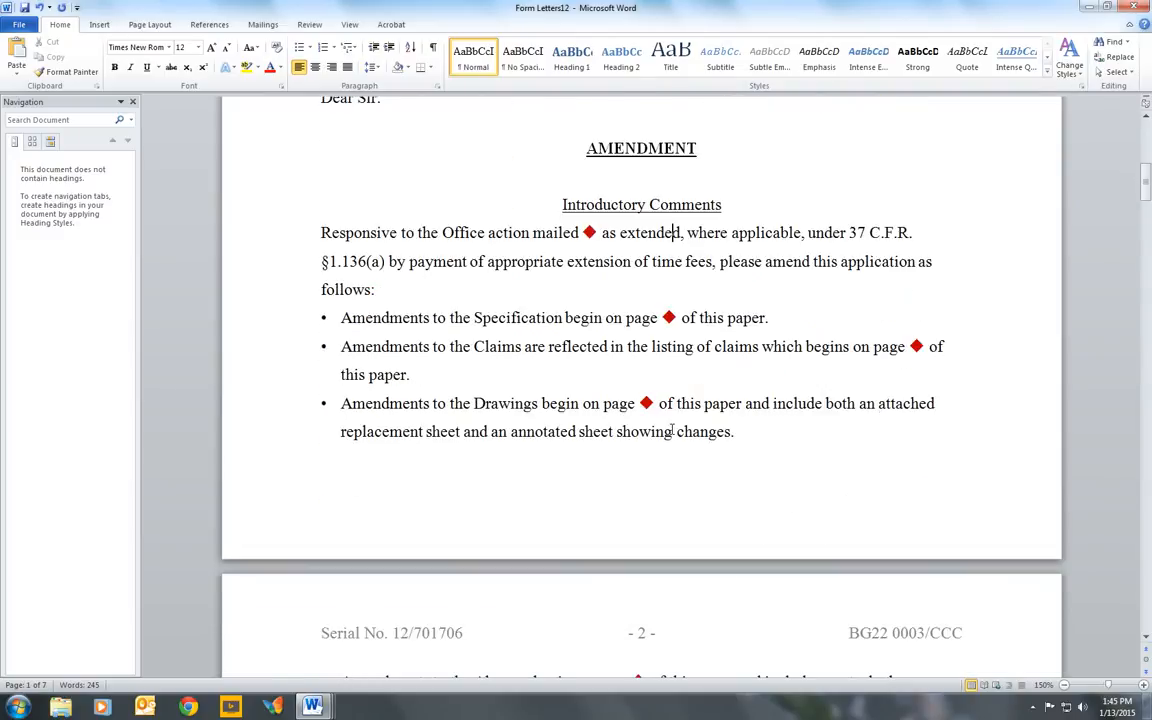
scroll(672, 430, "down", 4)
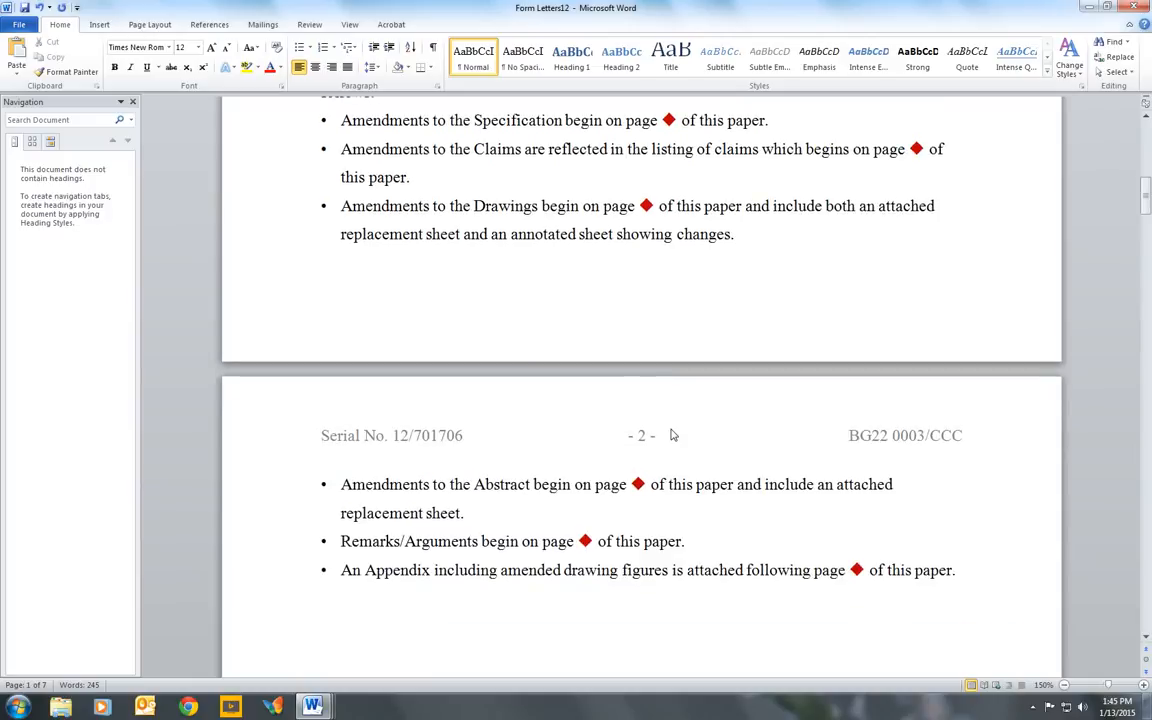
scroll(672, 435, "up", 3)
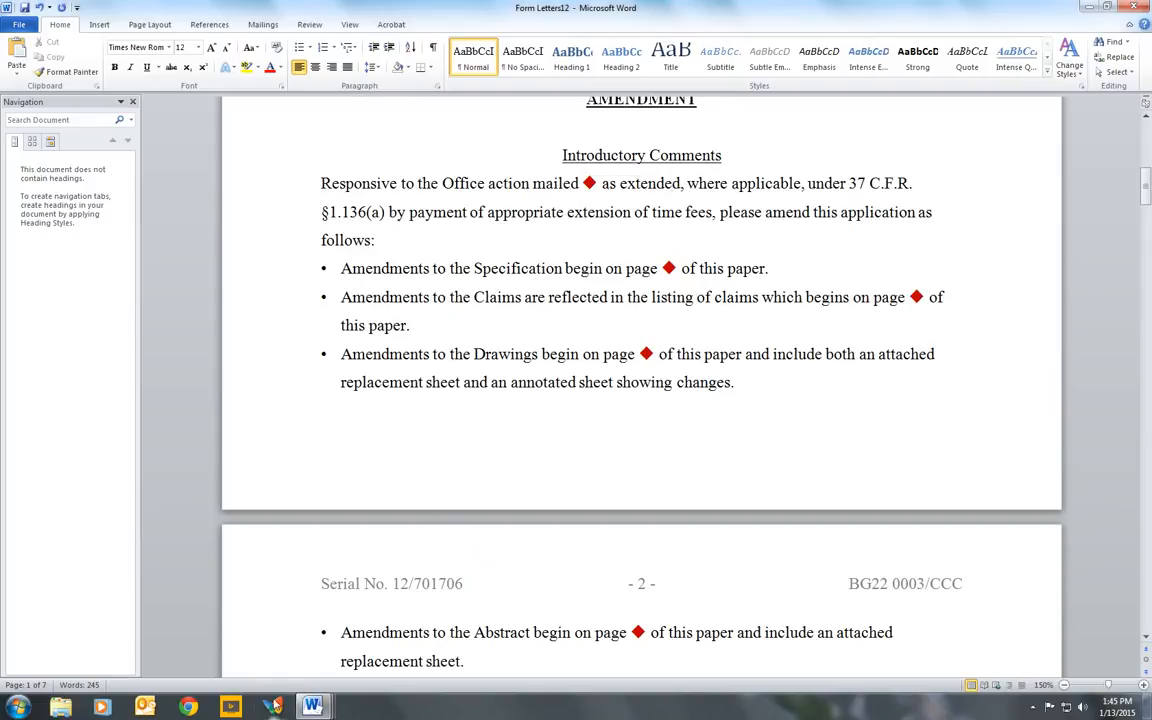
- Generate a Letter to CIPO, USPTO, CA/RO for docket YZB4 0015 and review the resulting letter
left_click(273, 706)
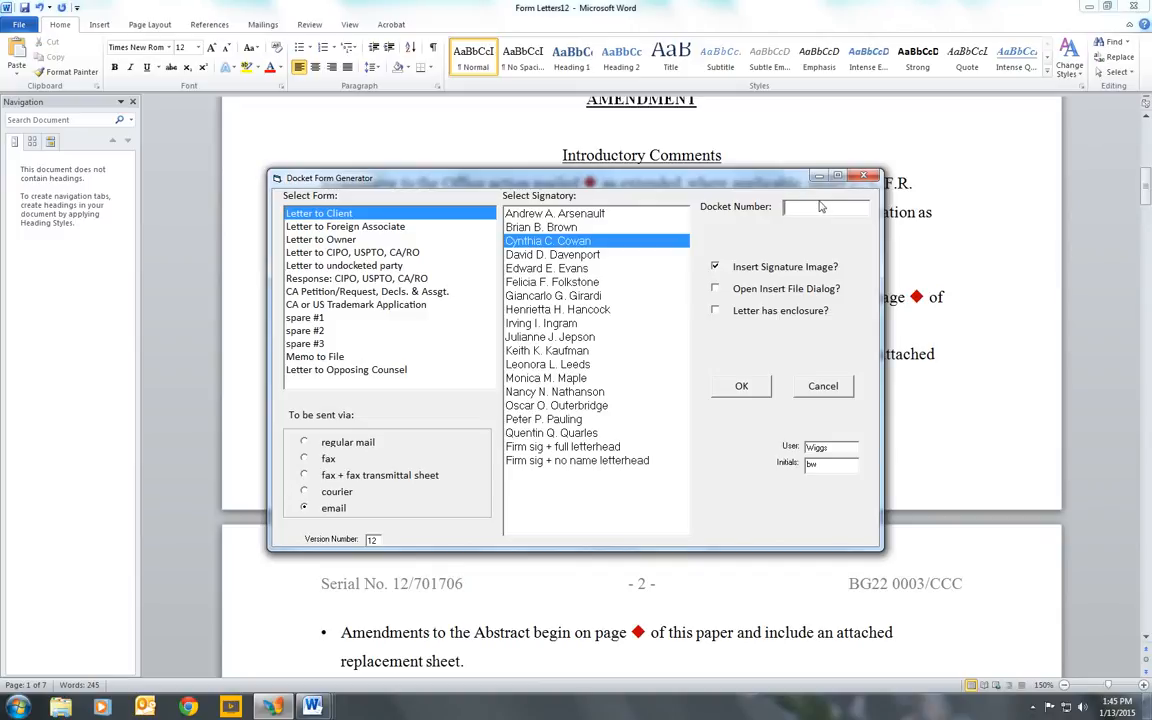
type("YZB4 0016")
left_click(397, 255)
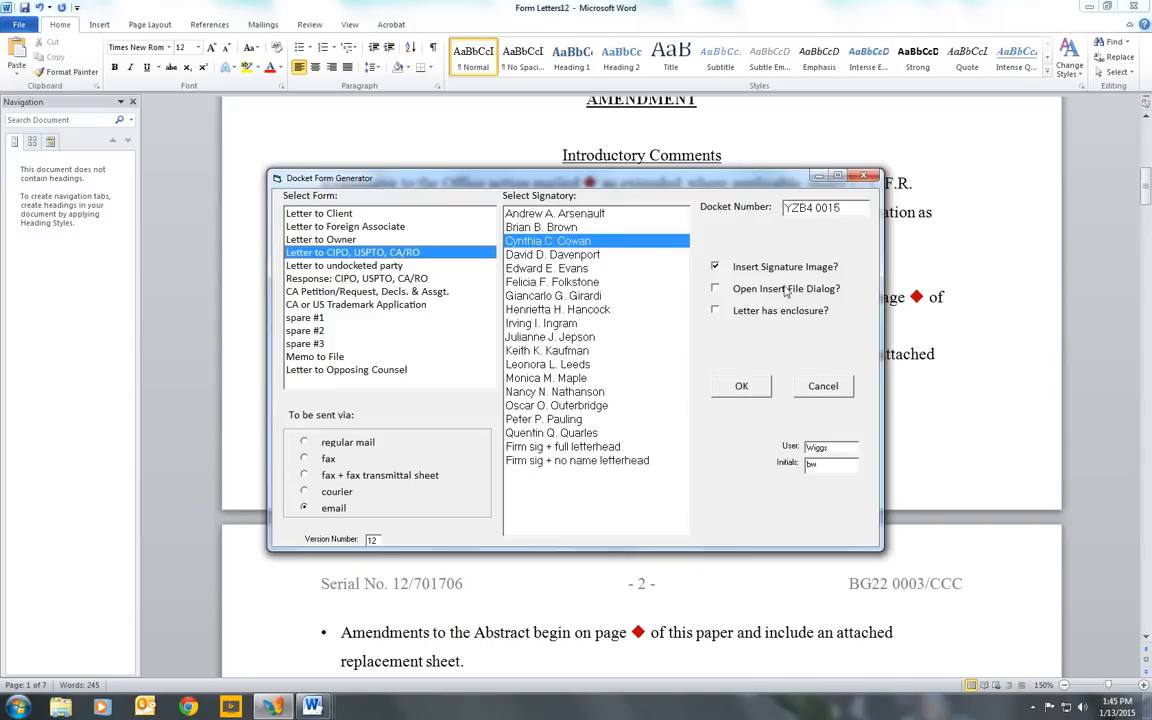
left_click(745, 390)
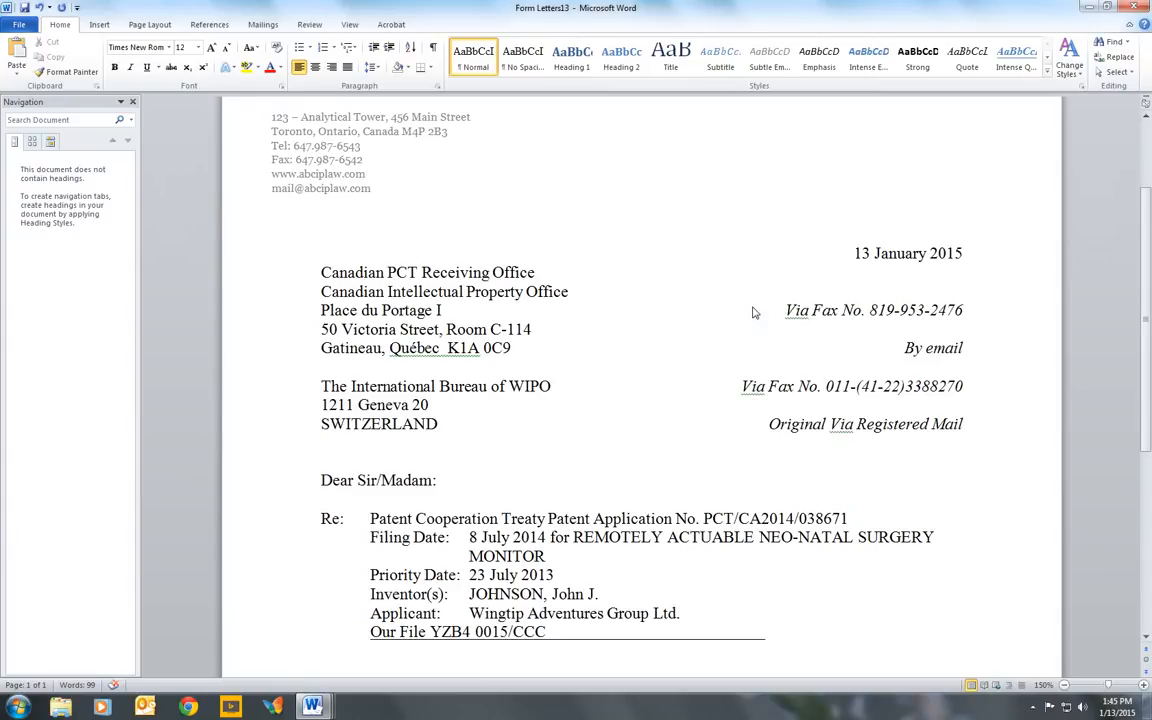
scroll(750, 300, "up", 1)
scroll(750, 295, "down", 2)
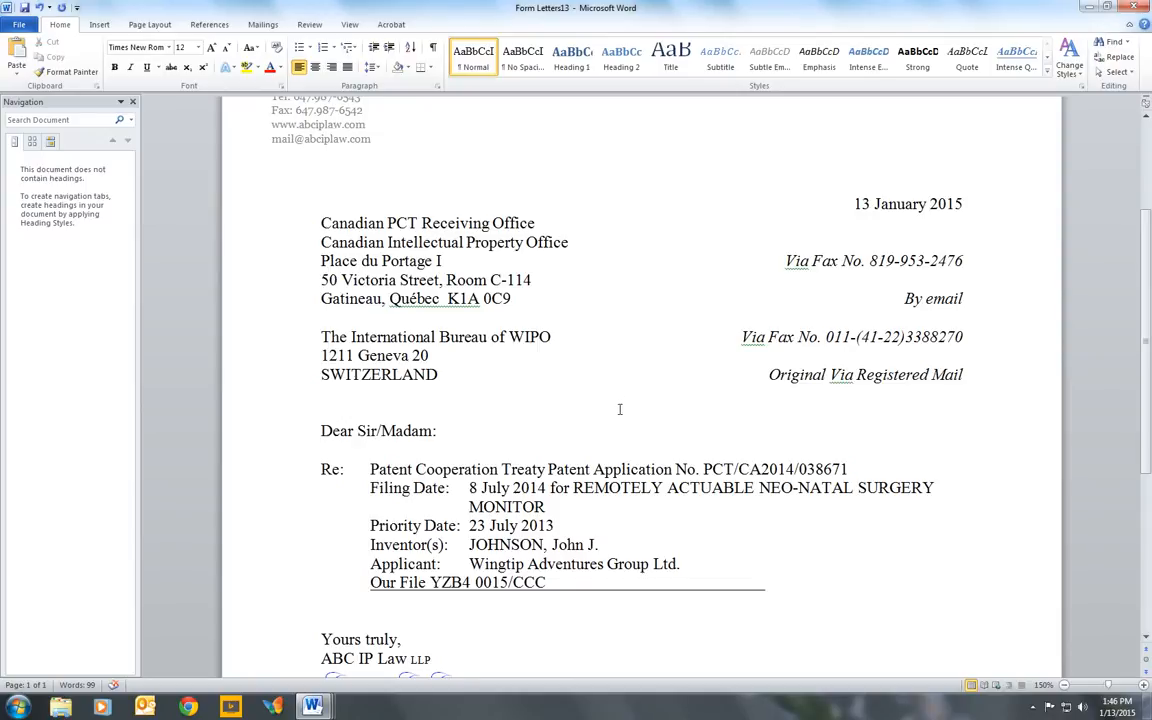
- Generate a CA Petition/Request, Decls. & Assgt. form for docket N7BC 0119 and review all its pages
left_click(276, 707)
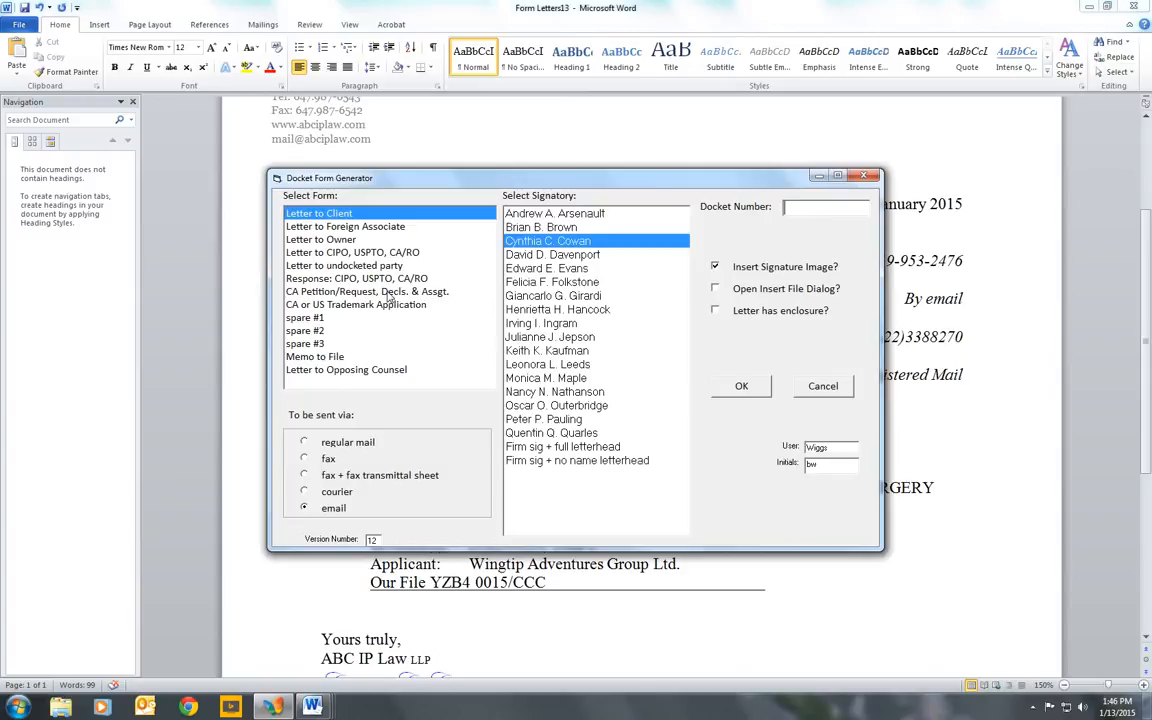
left_click(389, 291)
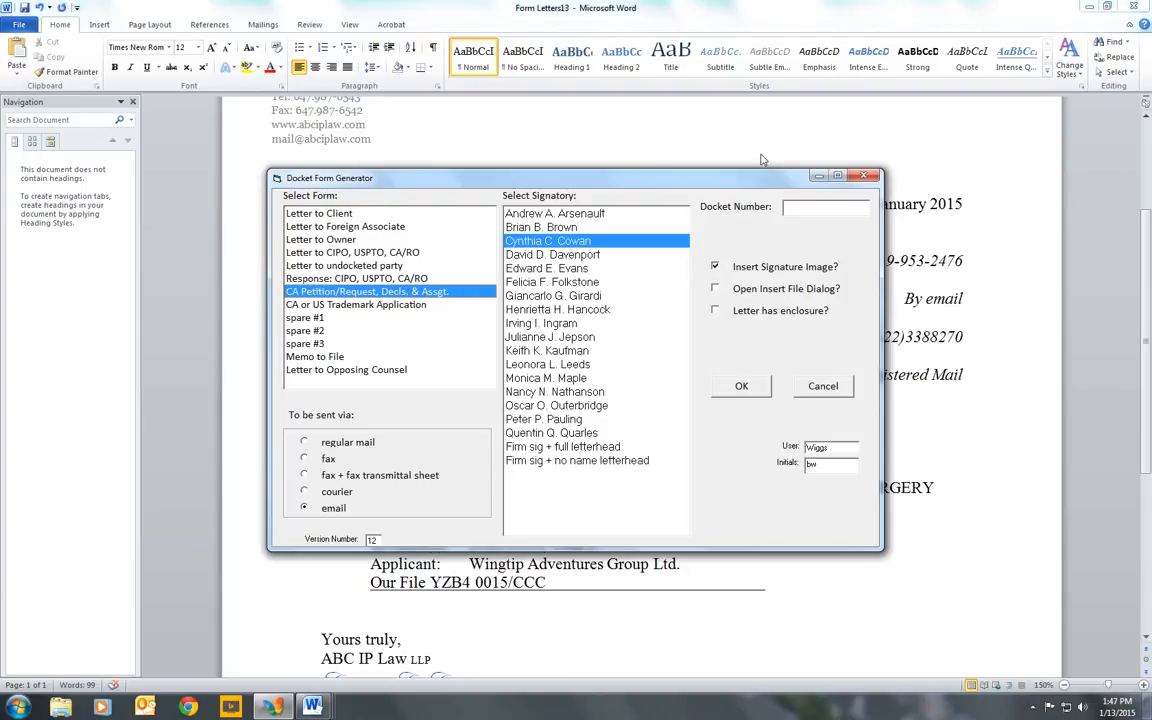
left_click(805, 205)
type("N7BC 0119")
key("alt+o")
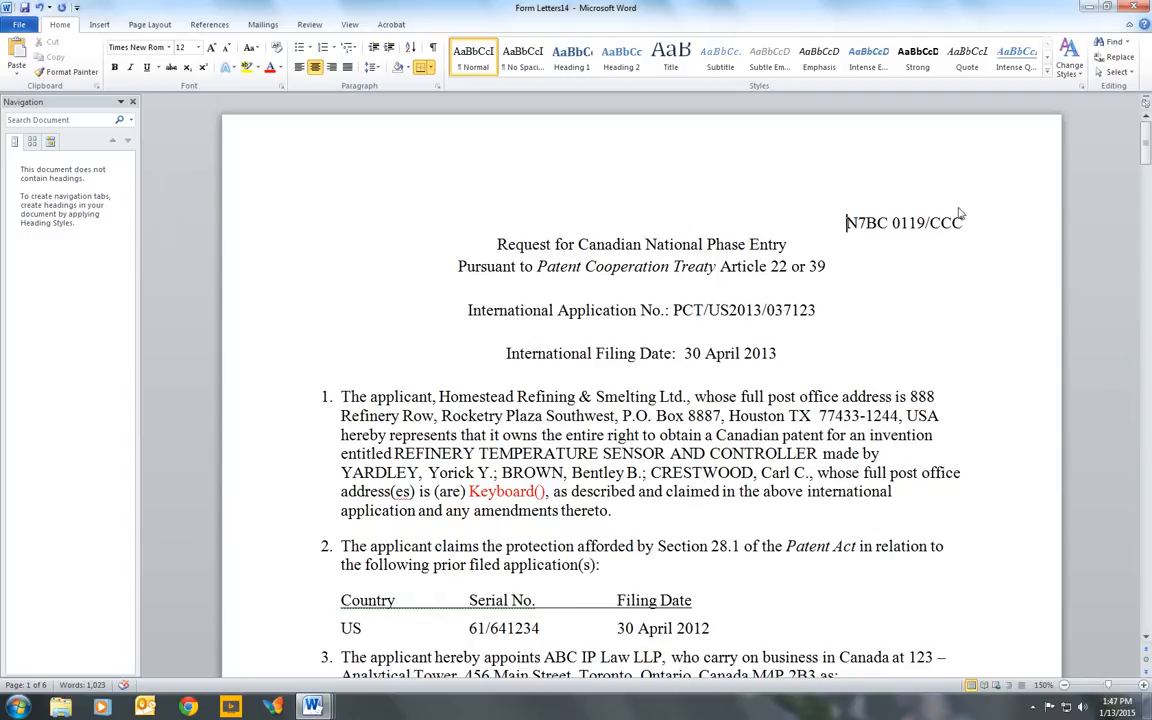
left_click_drag(1147, 143, 1147, 143)
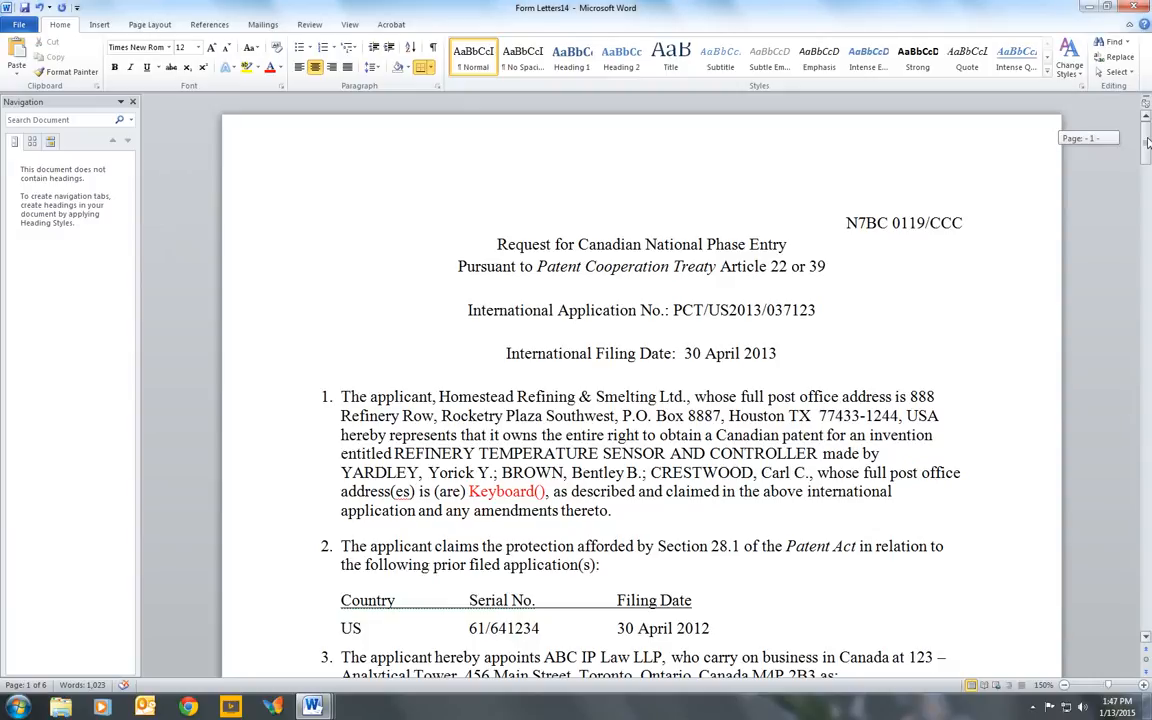
left_click_drag(1147, 143, 1147, 157)
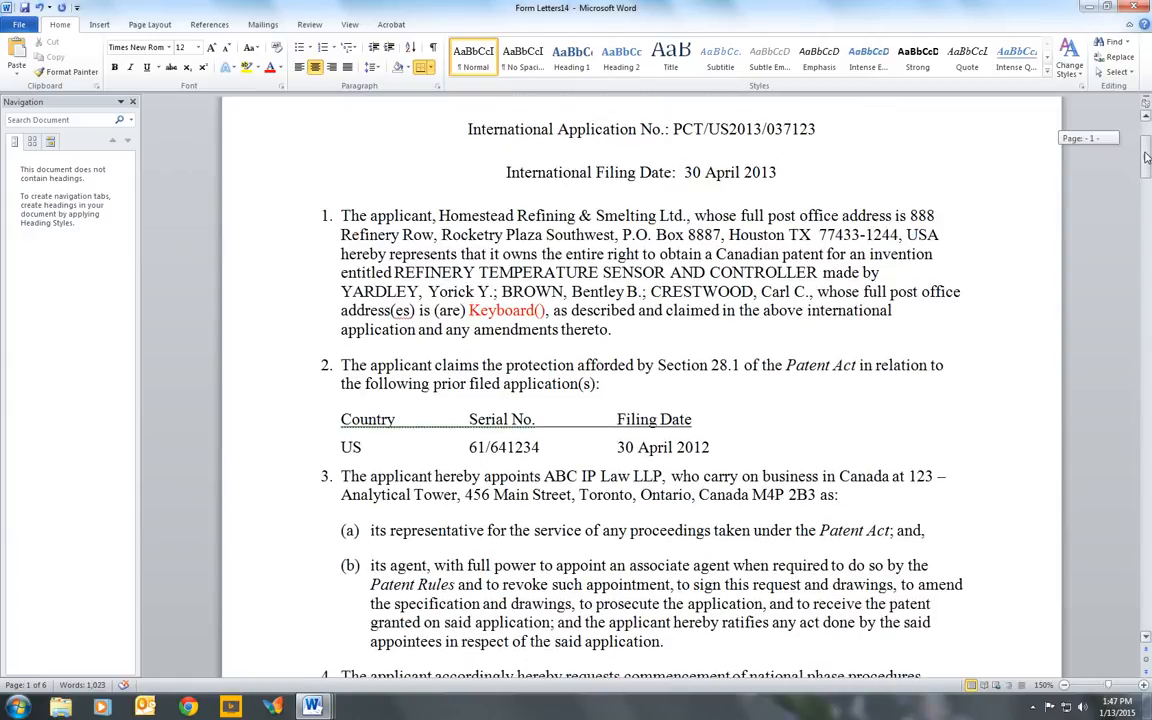
left_click_drag(1147, 158, 1116, 585)
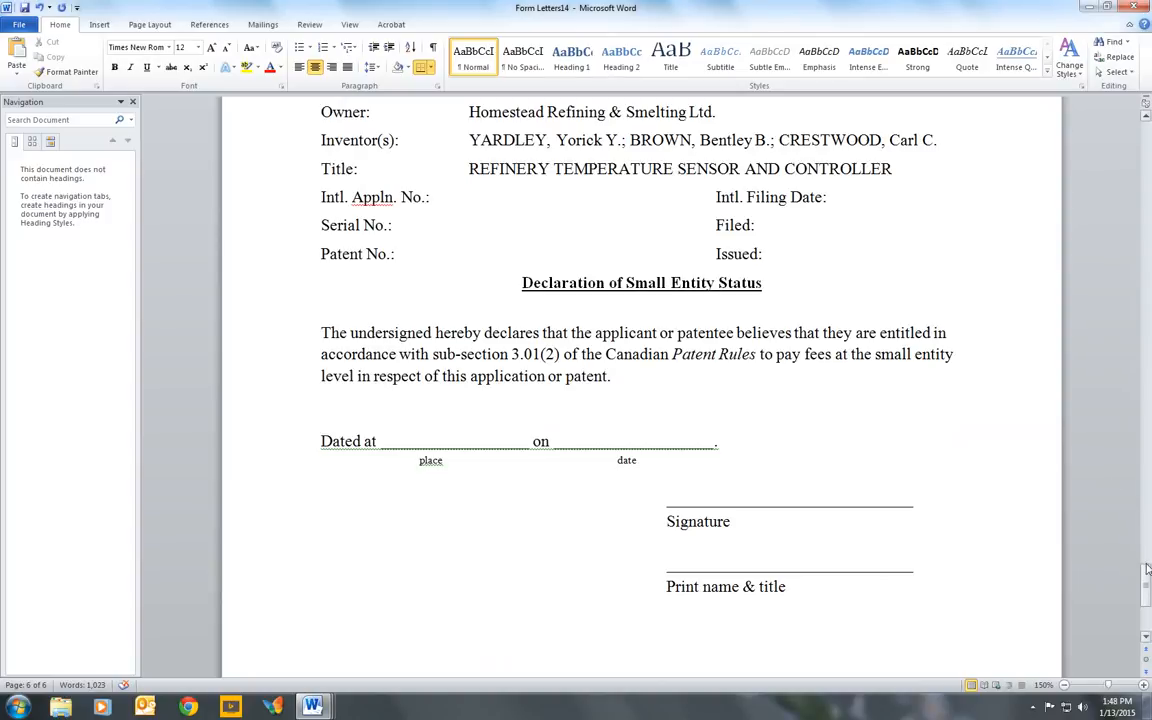
left_click_drag(1146, 568, 1125, 128)
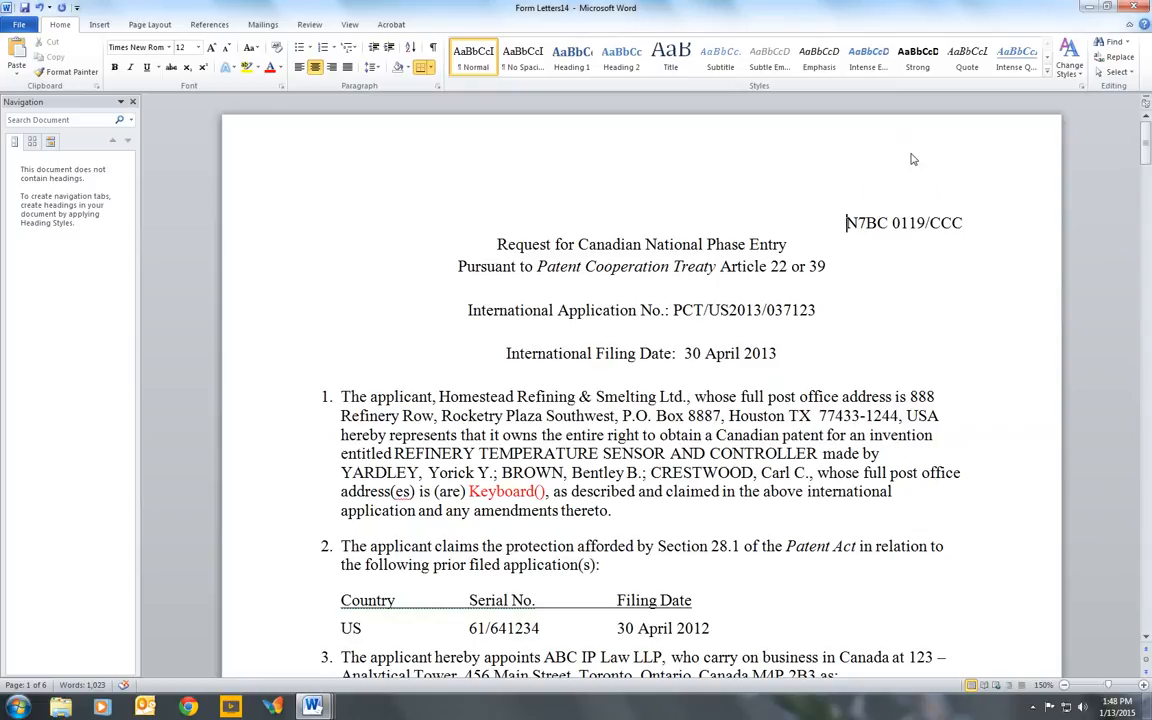
- Generate a Letter to Client for trademark docket JJB4 0008 and review the resulting letter
left_click(274, 706)
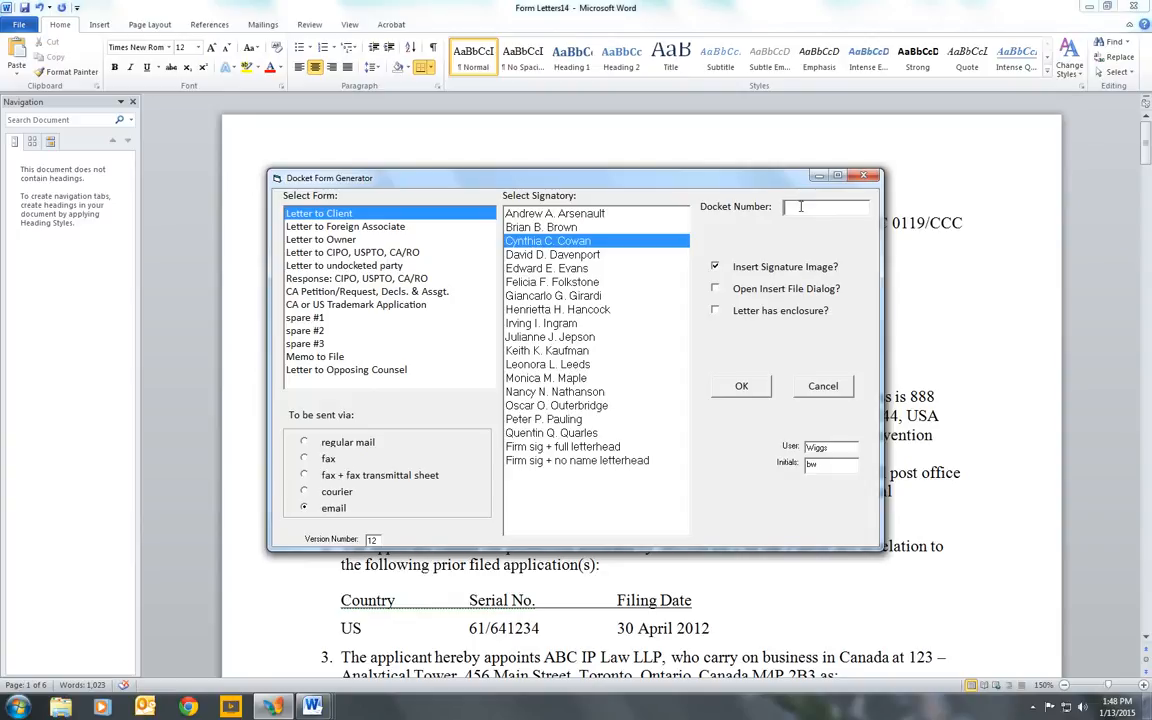
type("JJE4")
type(" 0008")
left_click(741, 386)
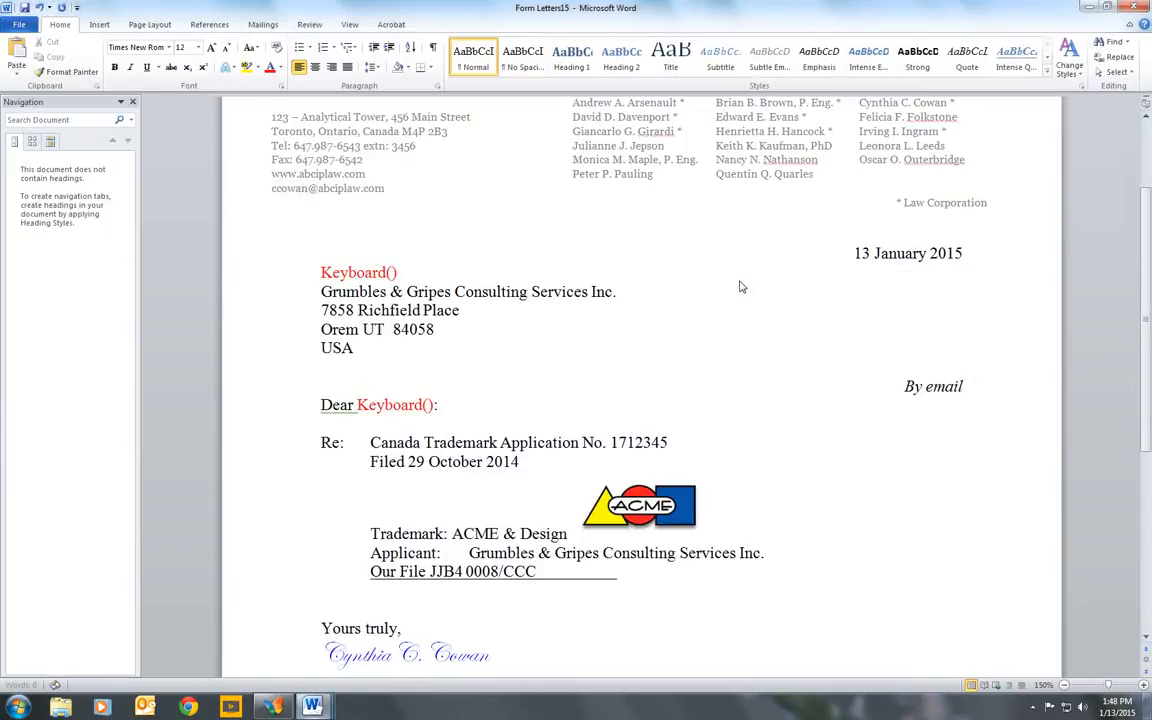
scroll(741, 285, "up", 4)
scroll(741, 282, "down", 3)
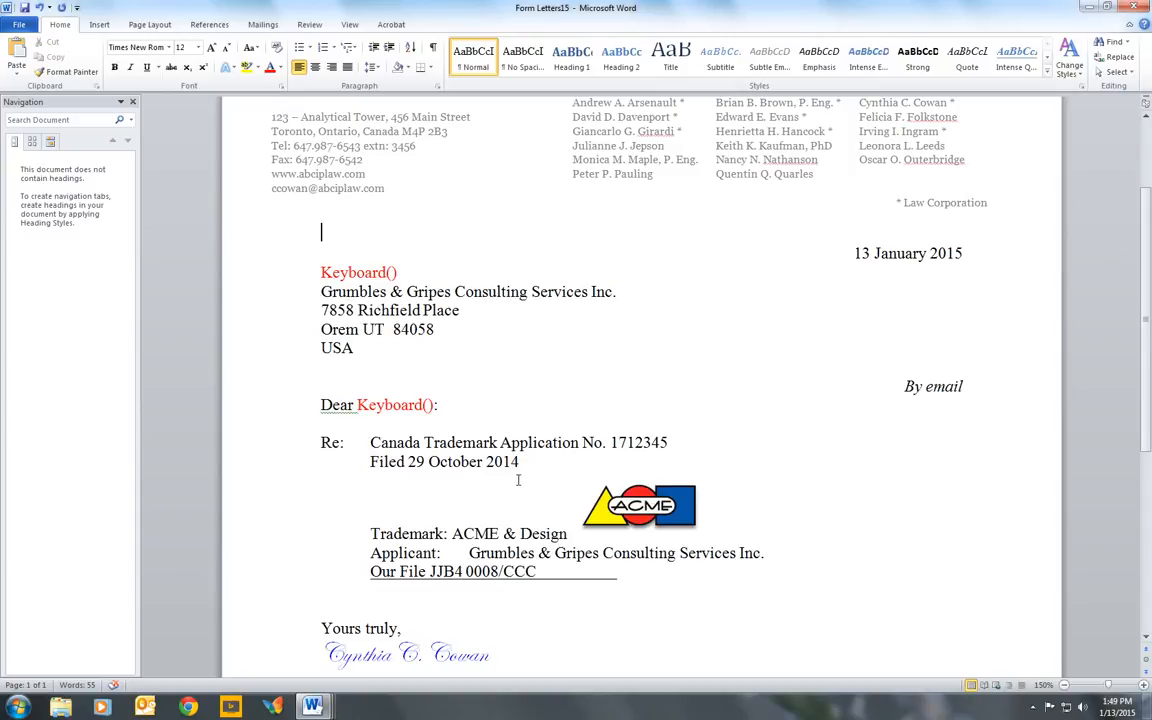
- Generate a Memo to File for docket JJB4 0008 and review the resulting memorandum
left_click(279, 710)
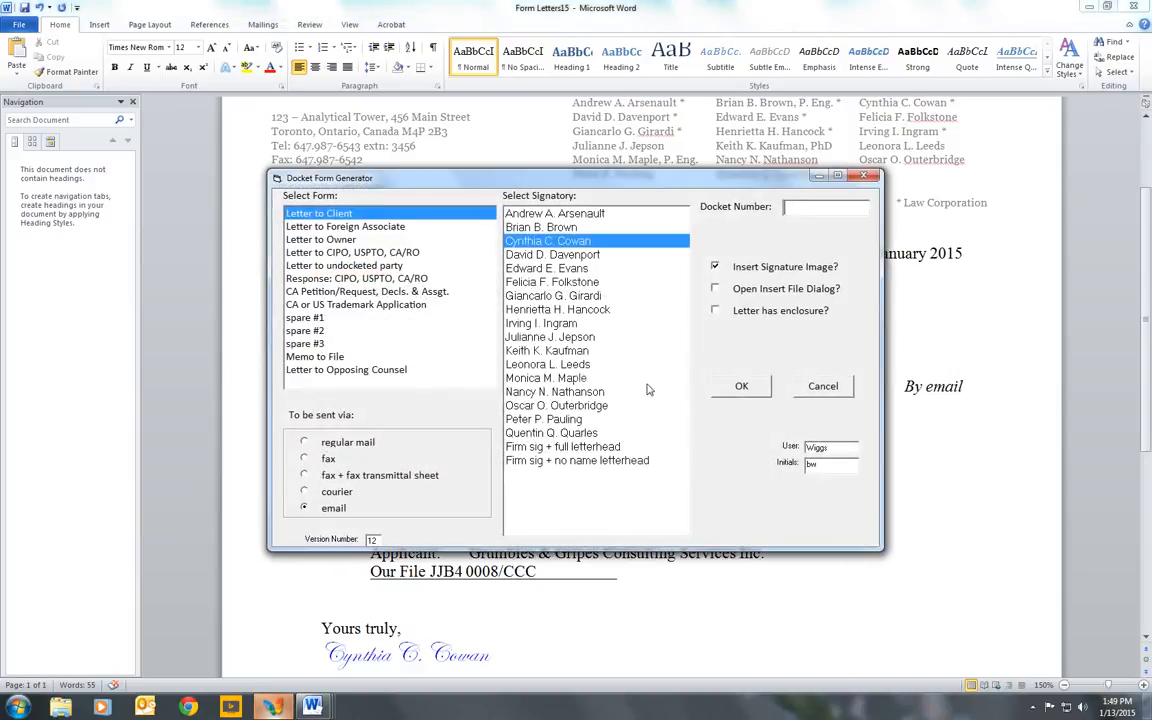
left_click(320, 357)
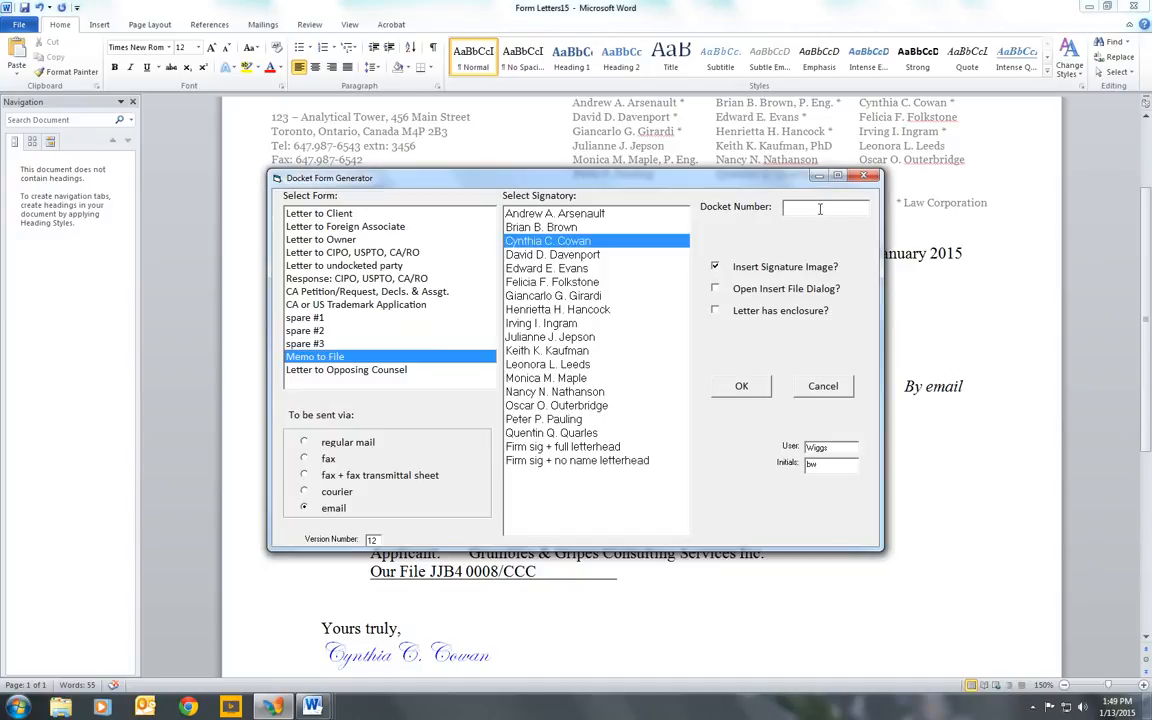
type("JJB4 0008")
left_click(745, 390)
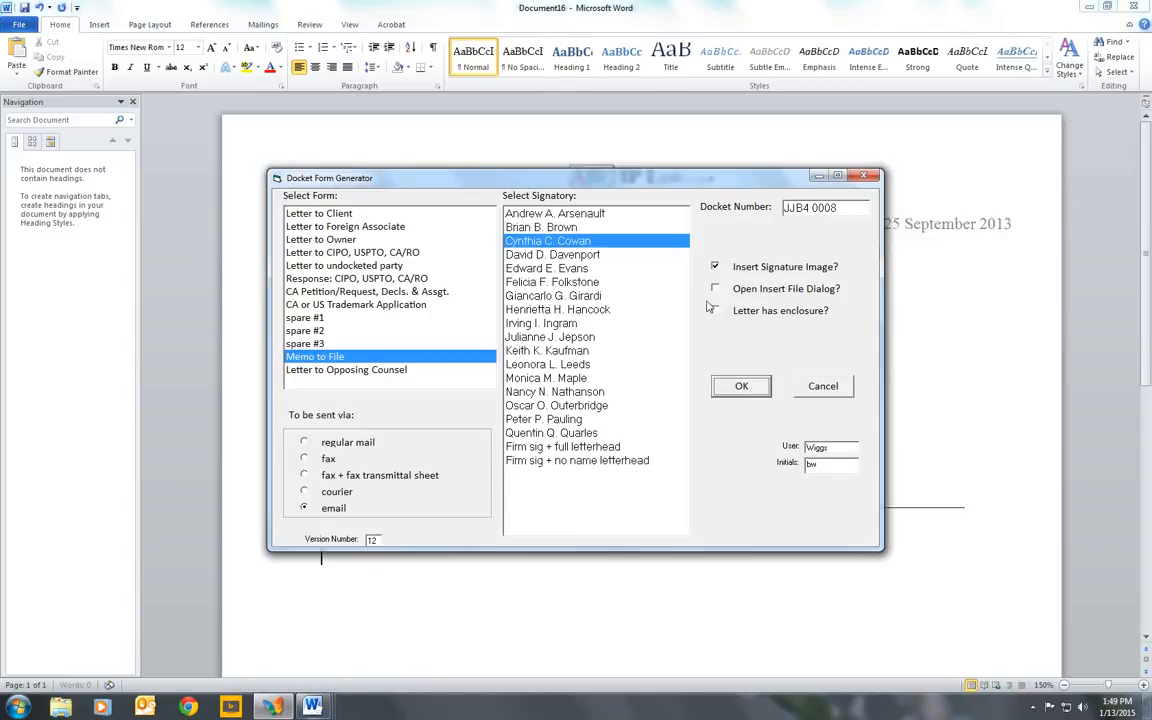
scroll(709, 291, "up", 1)
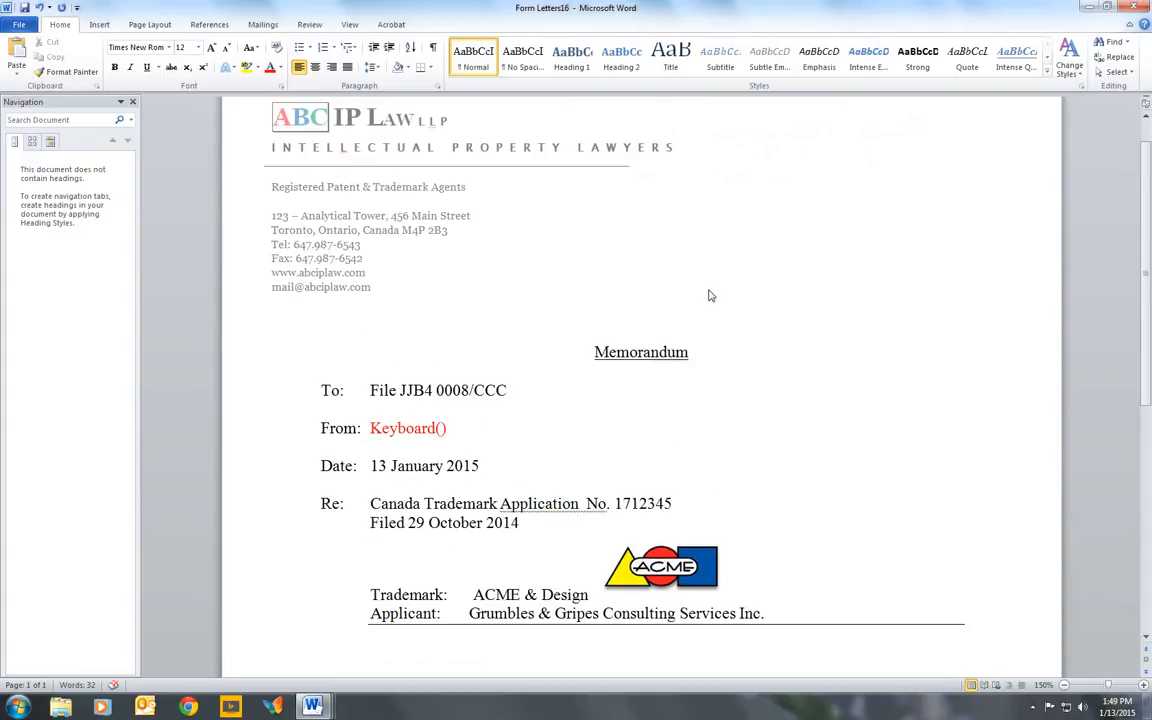
scroll(709, 296, "down", 1)
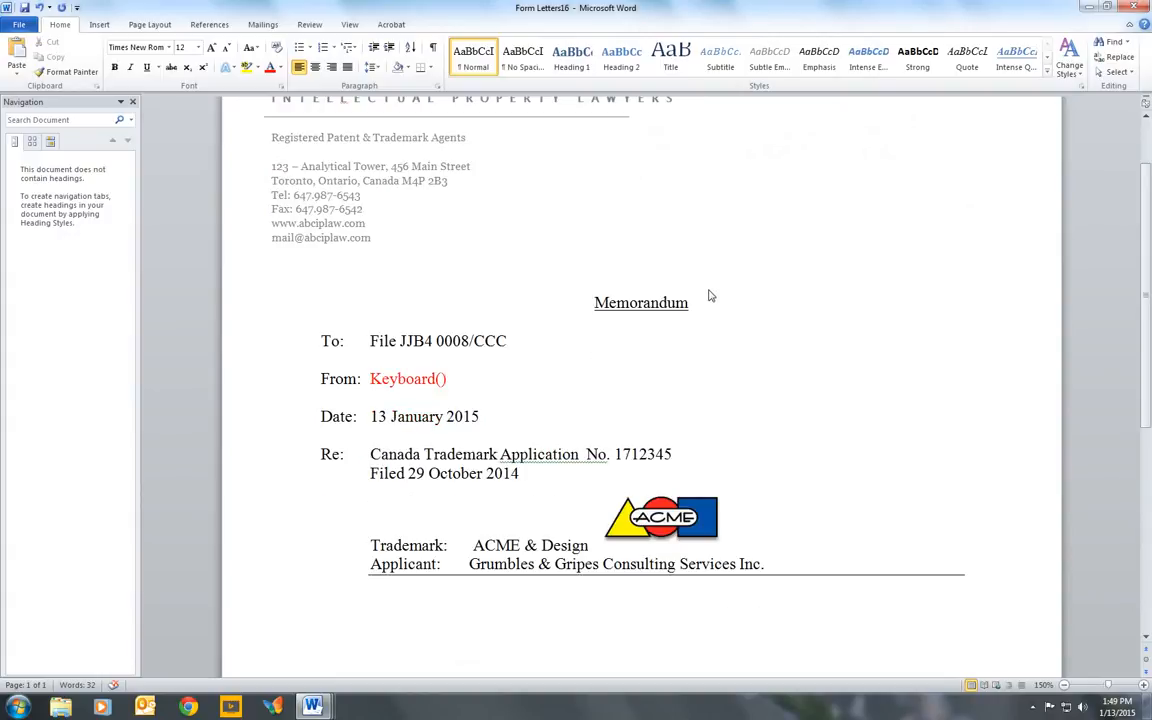
scroll(709, 296, "up", 3)
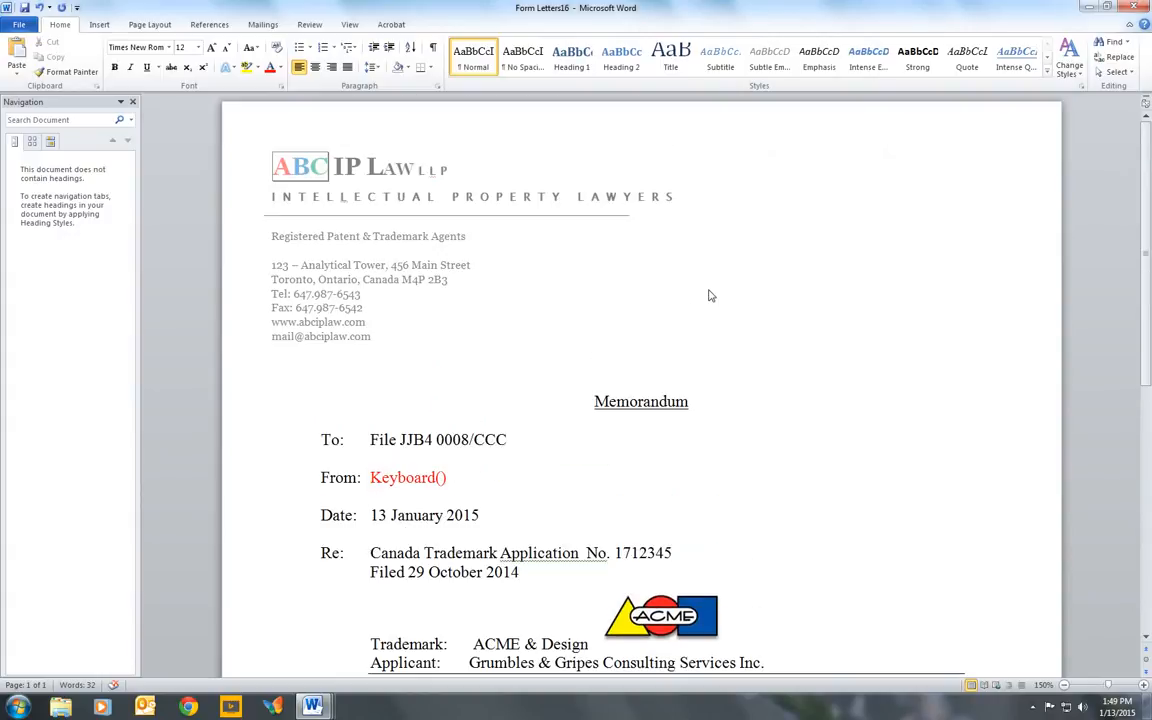
scroll(709, 296, "down", 3)
scroll(709, 296, "down", 1)
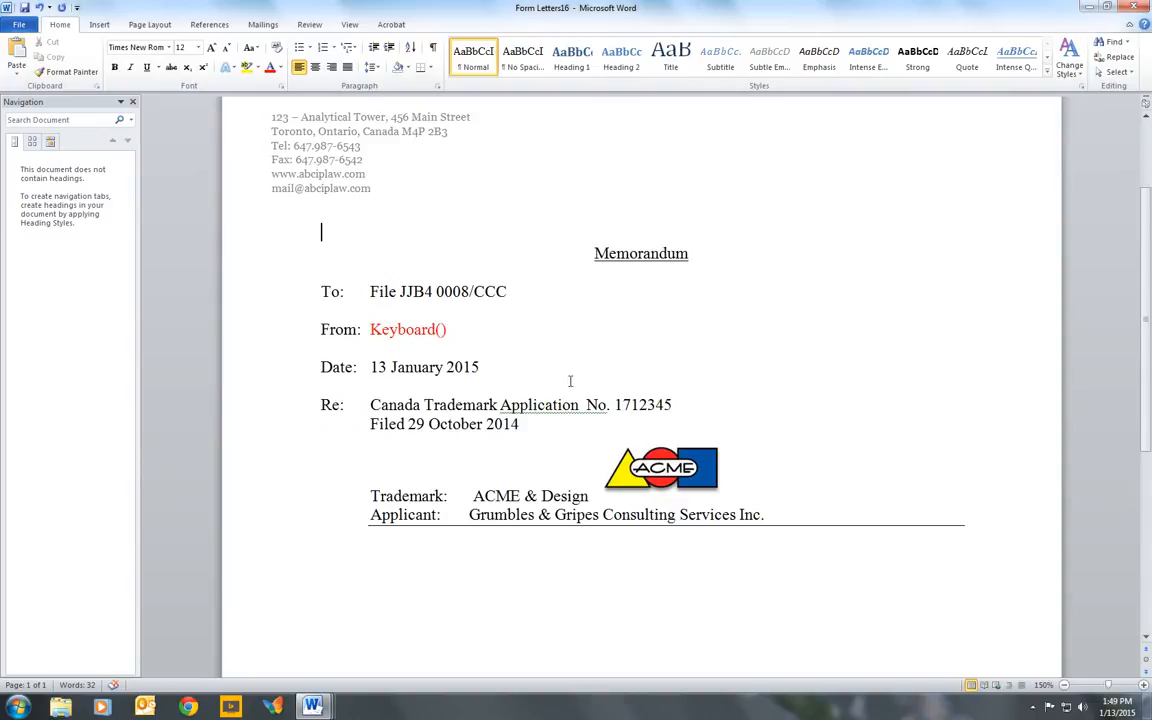
- Generate a Letter to Opposing Counsel for docket LTG5 0001 and review the letter, highlighting the opposing firm's address block
left_click(275, 708)
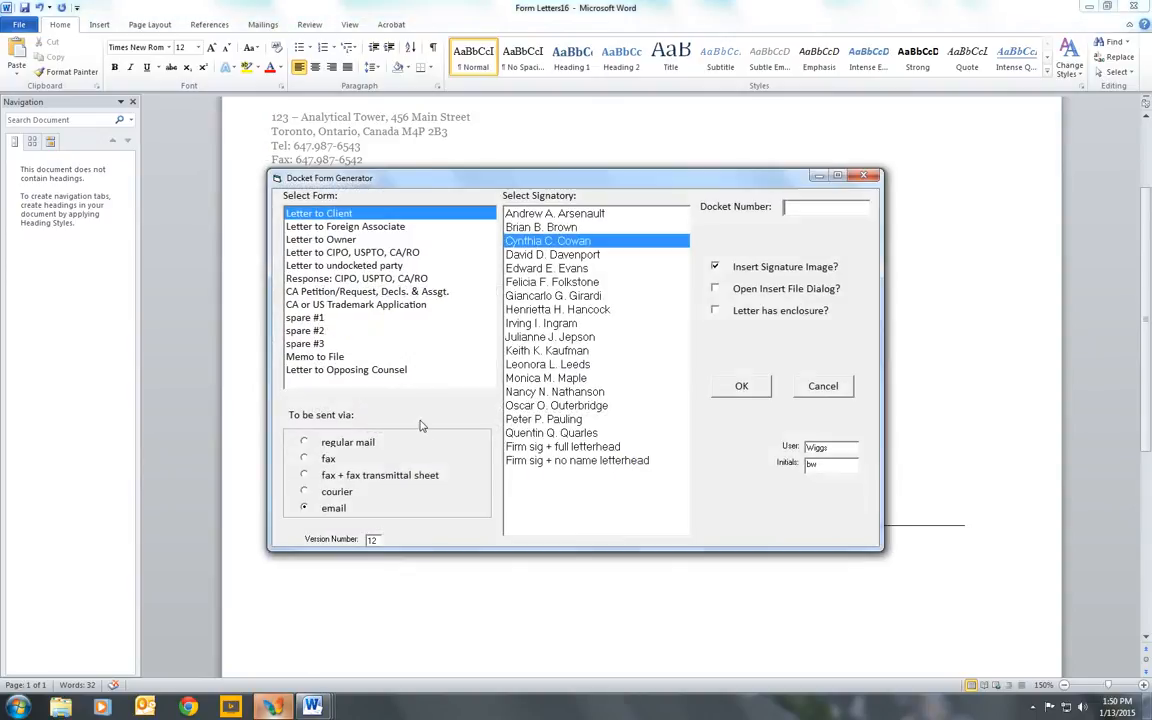
left_click(470, 369)
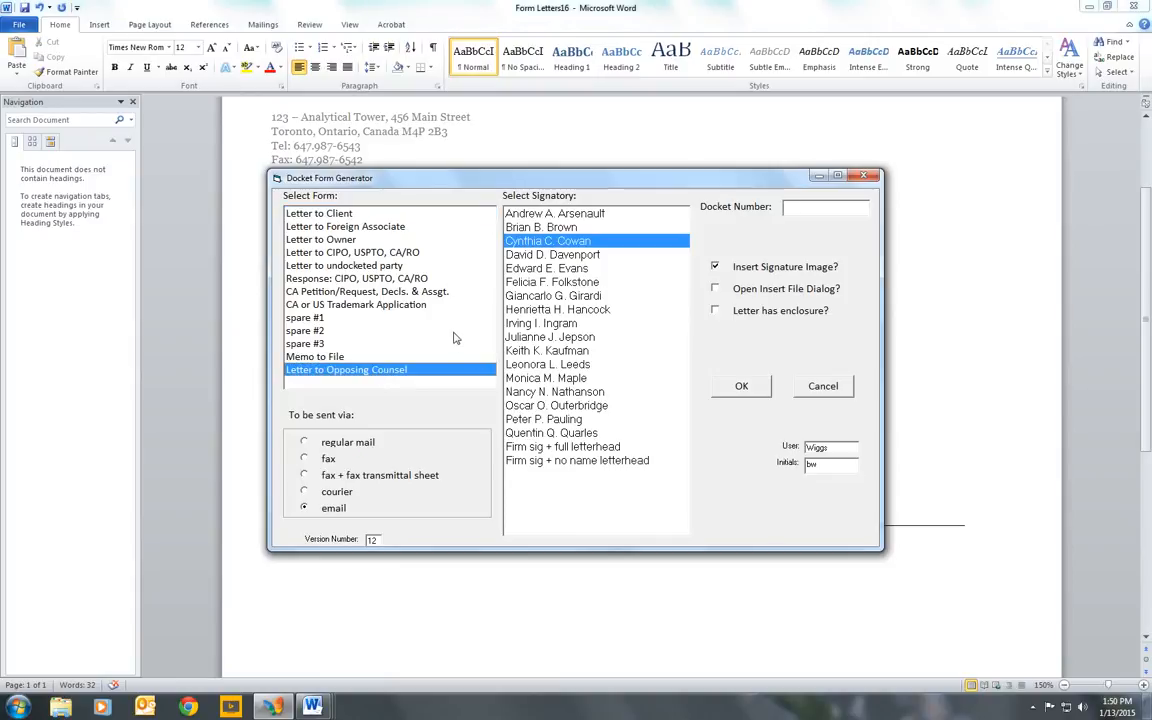
left_click(840, 207)
type("LTG5 0001")
left_click(743, 388)
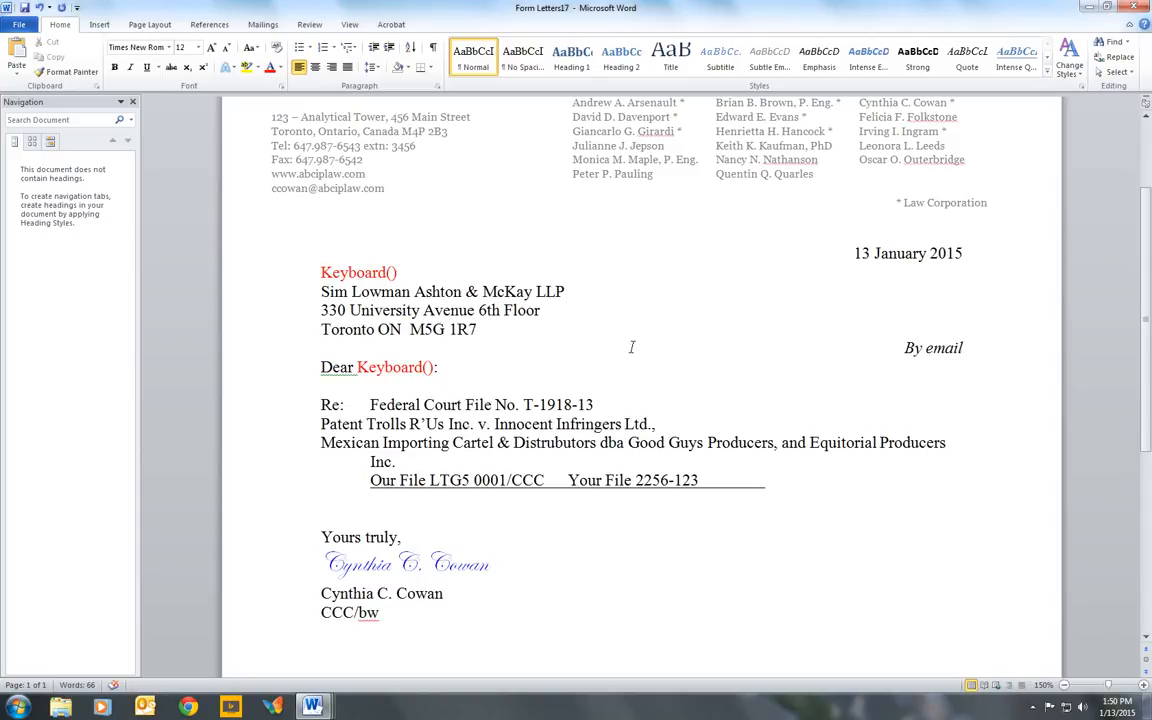
scroll(633, 347, "up", 3)
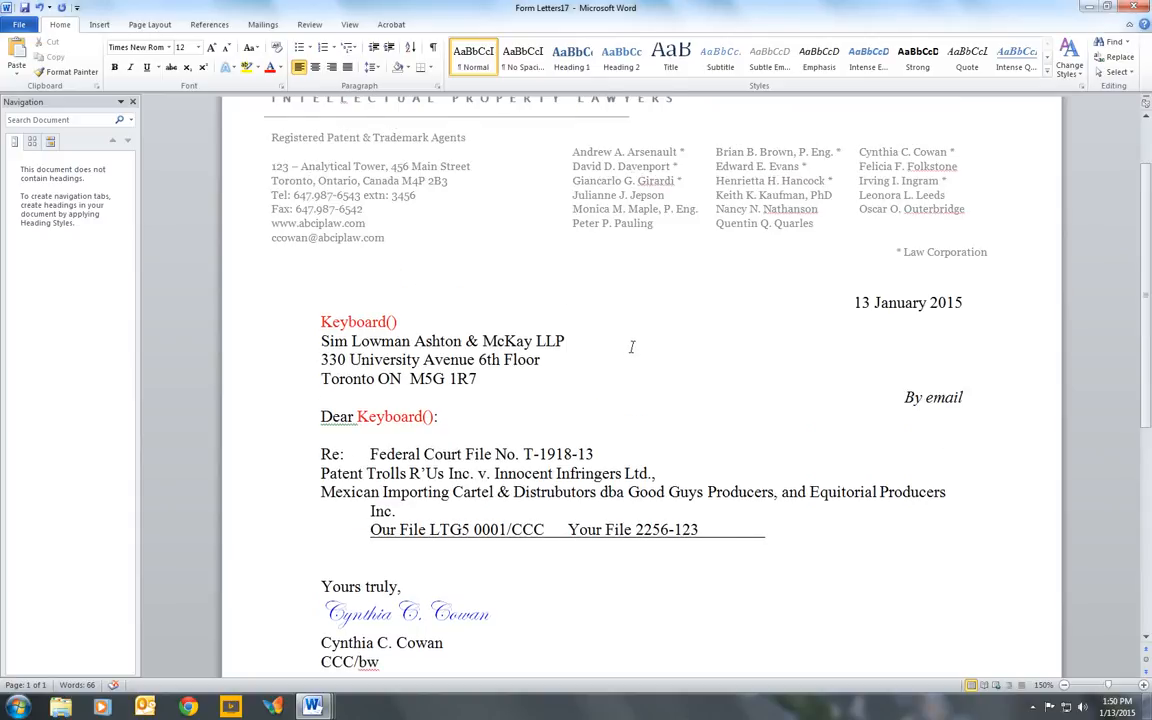
scroll(633, 347, "down", 2)
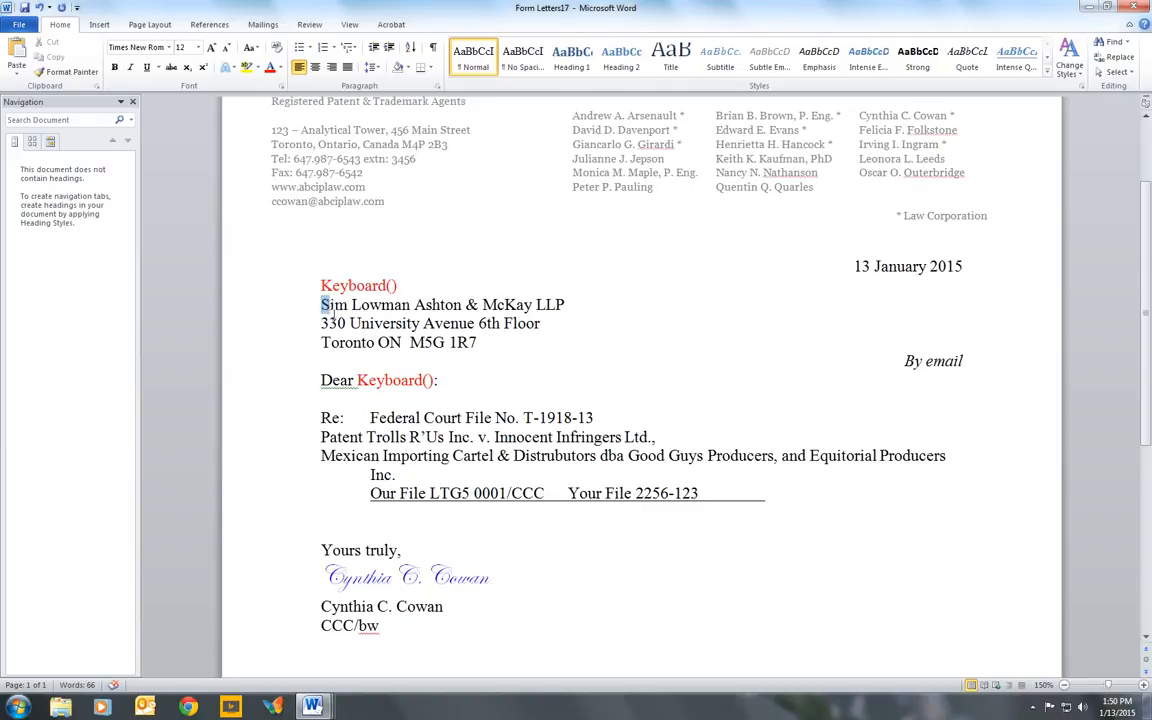
left_click_drag(322, 304, 478, 350)
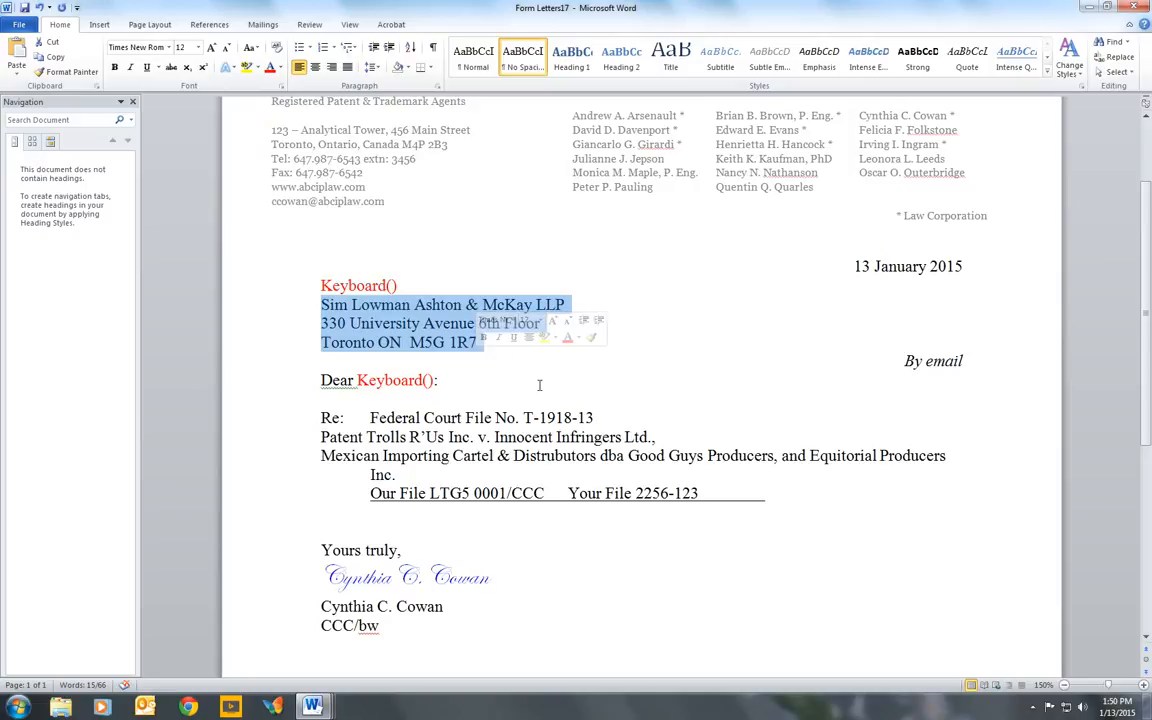
- Indent the party names line under the Federal Court file number and join the following defendants' line to it
left_click(607, 415)
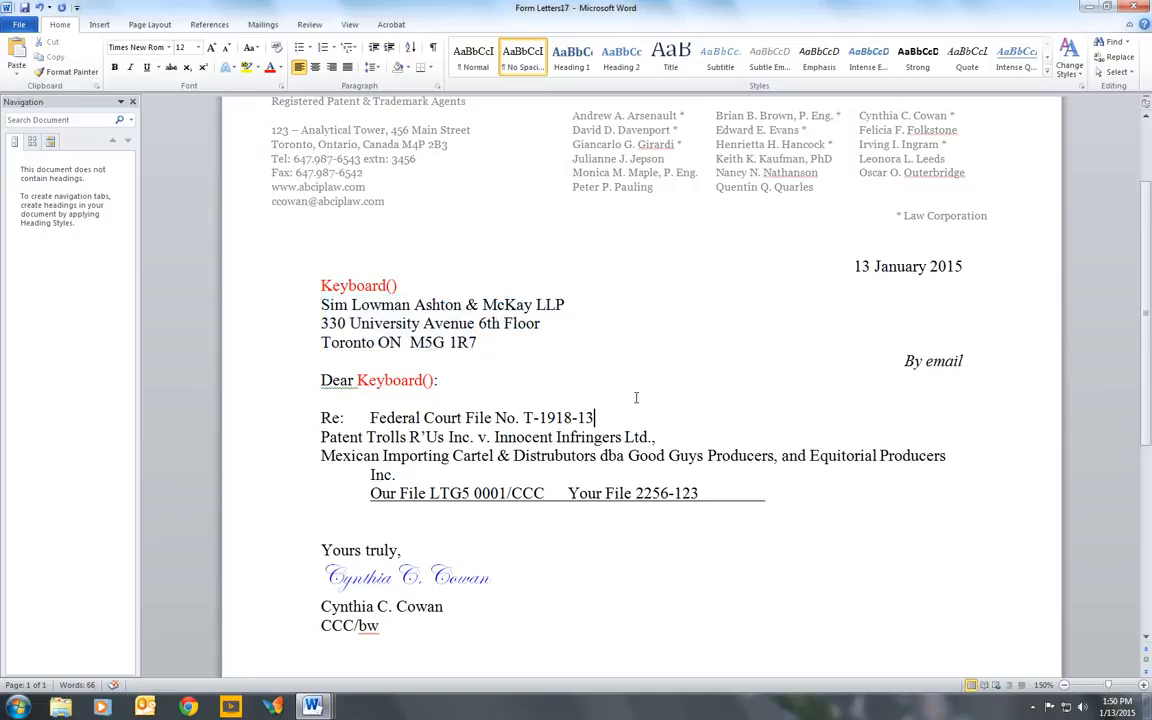
key("Right")
key("Tab")
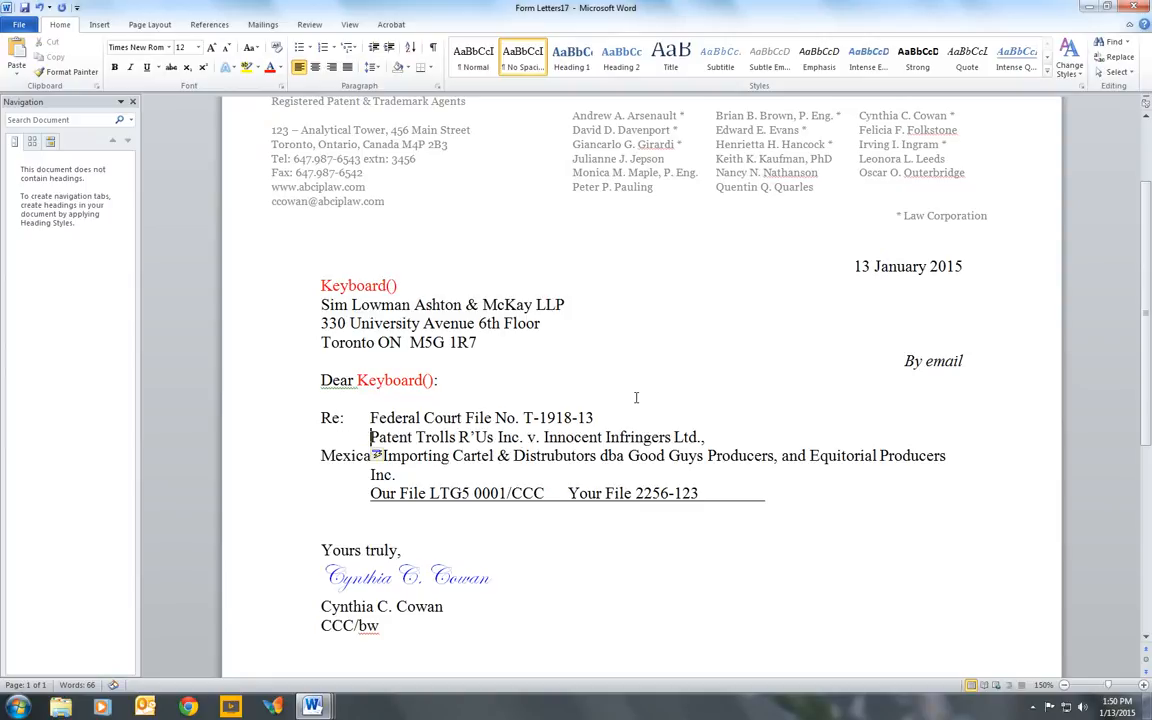
key("End")
key("Delete")
key("Up")
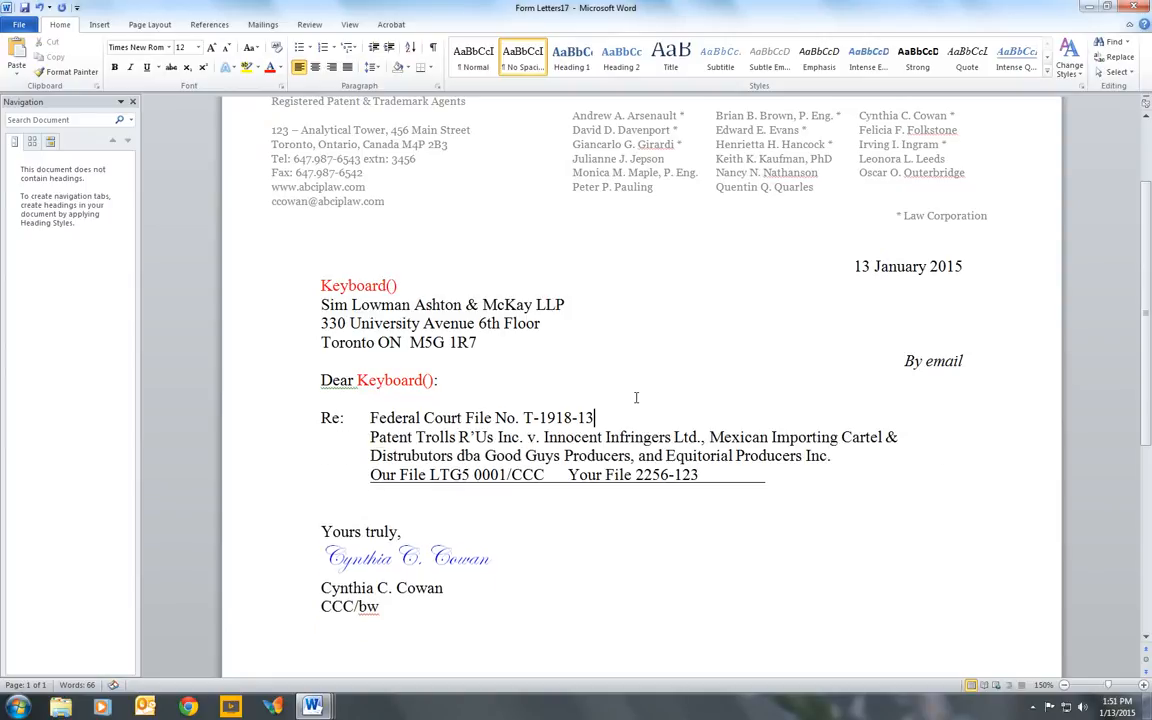
- Highlight the Re block from the Federal Court file number through the Our File line to examine it, then deselect
key("Left")
key("Left")
key("Left")
key("Left")
key("Left")
key("Left")
key("Left")
key("Left")
key("ctrl+Left")
key("ctrl+Left")
key("ctrl+Left")
key("ctrl+Left")
key("ctrl+Left")
key("ctrl+Left")
key("Right")
key("shift+Down")
key("shift+Down")
key("shift+Down")
key("shift+Down")
key("shift+Down")
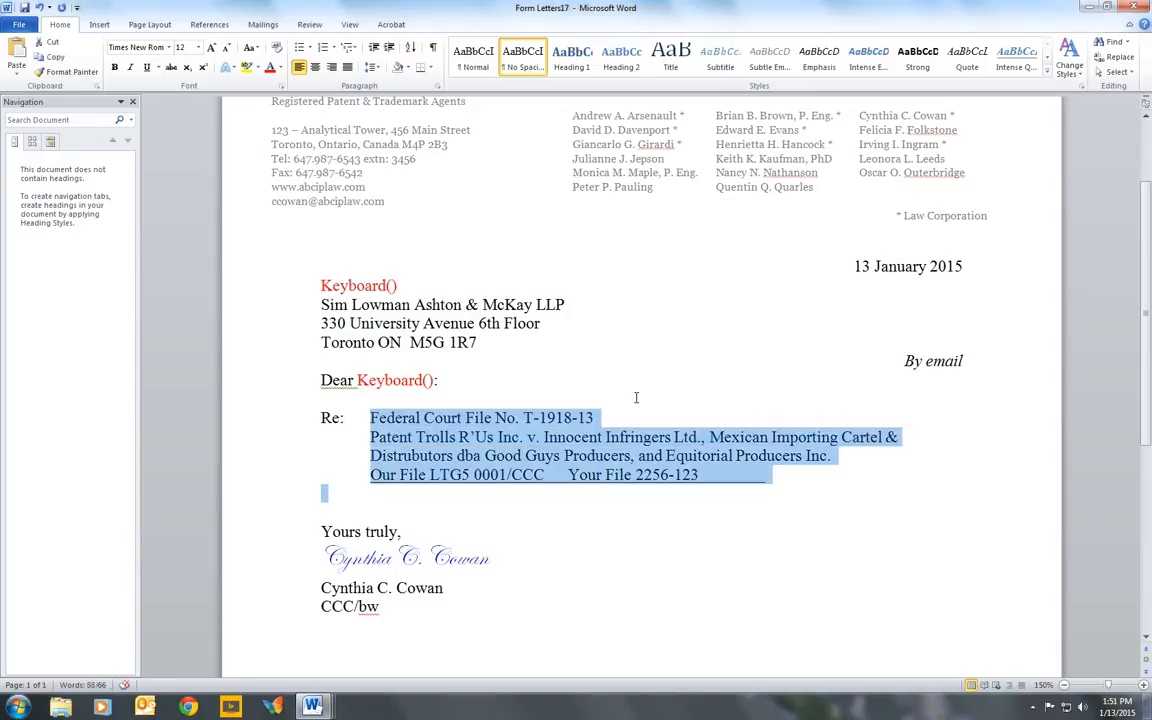
key("shift+Up")
left_click(578, 401)
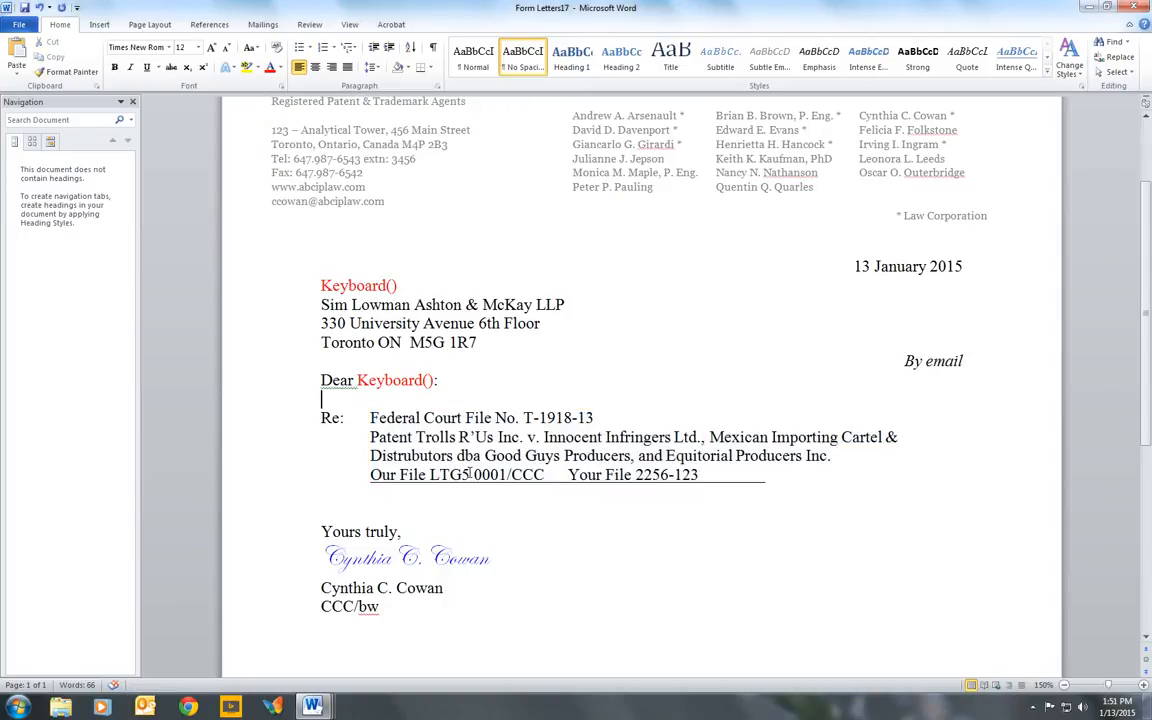